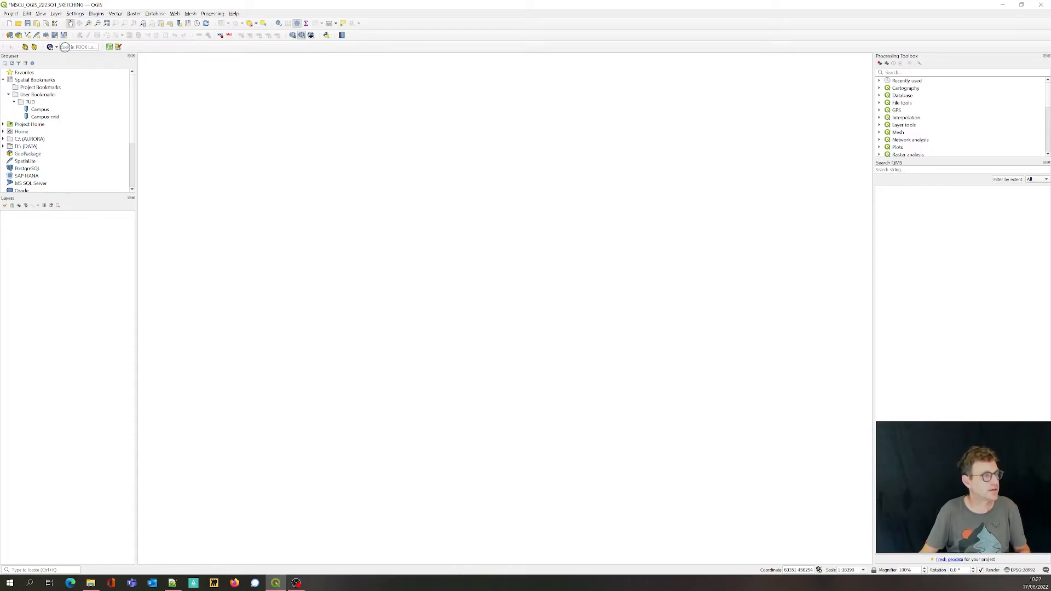
Find Delft with the PDOK location search and zoom the map to it
{"action": "type", "text": "De"}
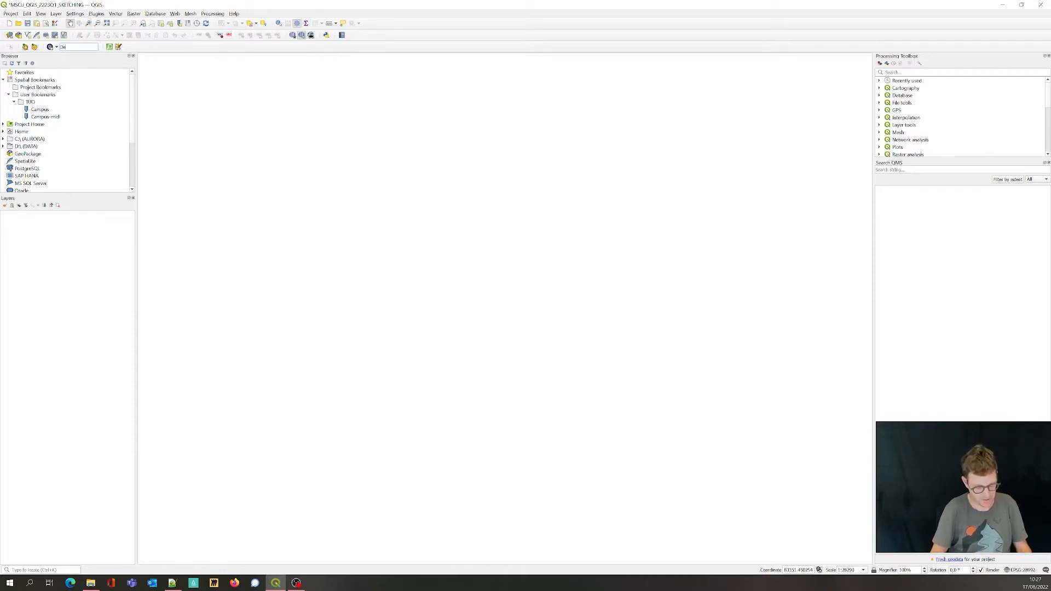
{"action": "type", "text": "lft"}
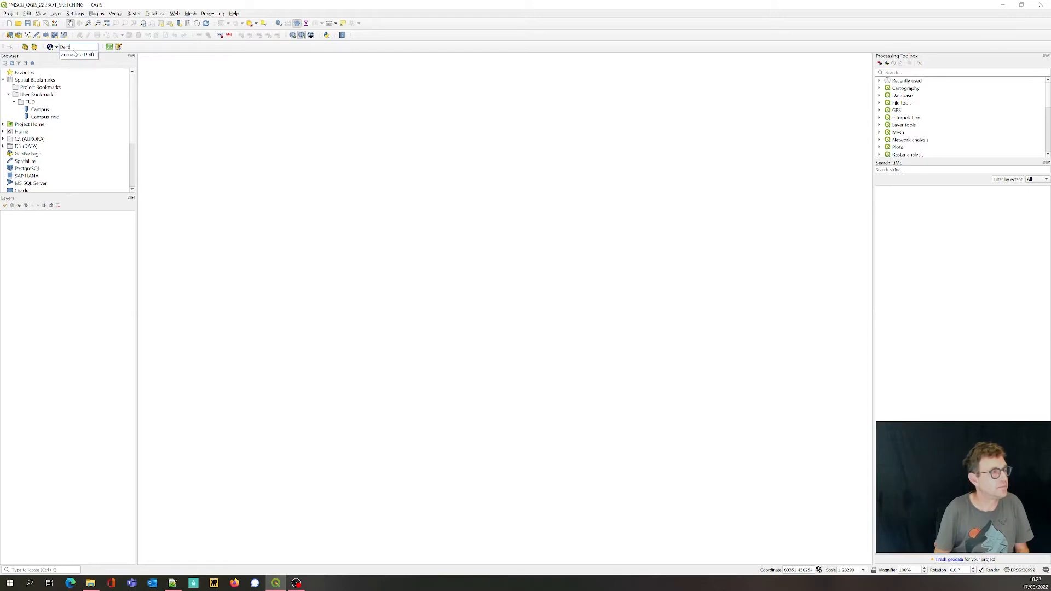
{"action": "key", "text": "Return"}
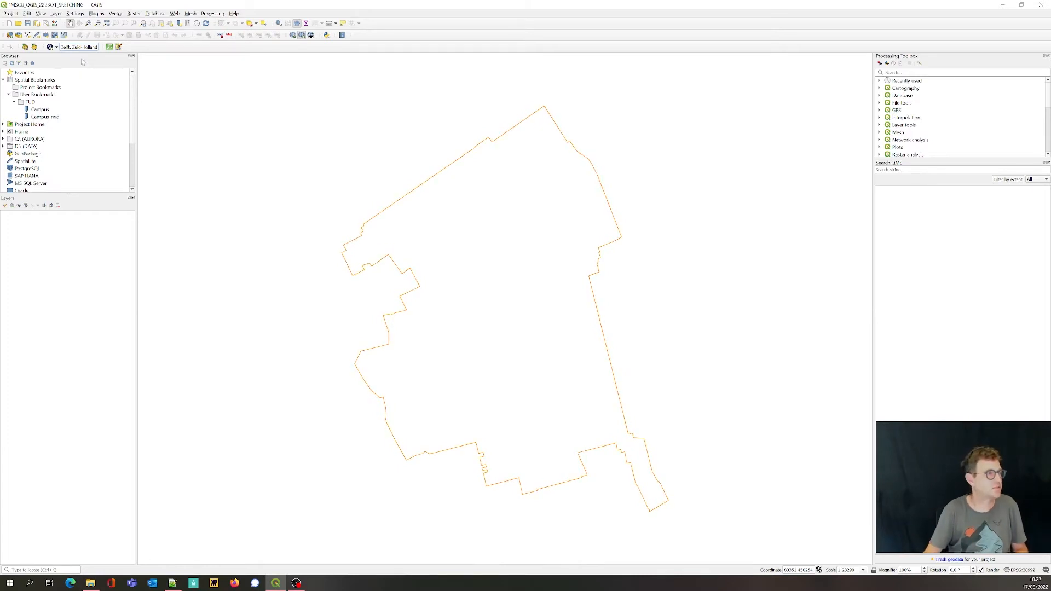
Search the PDOK services for "brt" and add the grijs WMTS background map to the project
{"action": "left_click", "coordinate": [50, 47]}
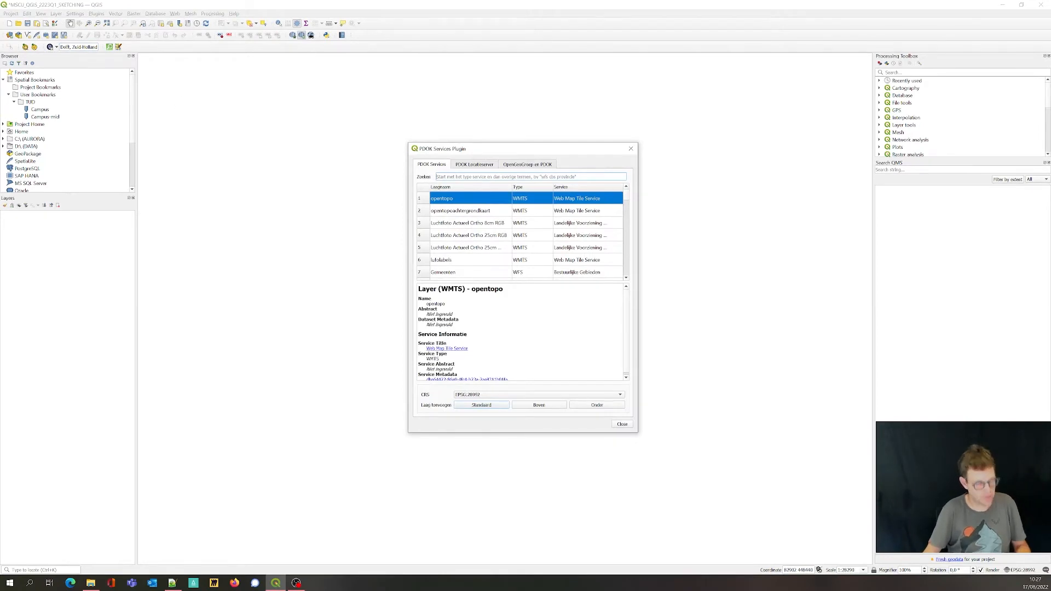
{"action": "type", "text": "brt"}
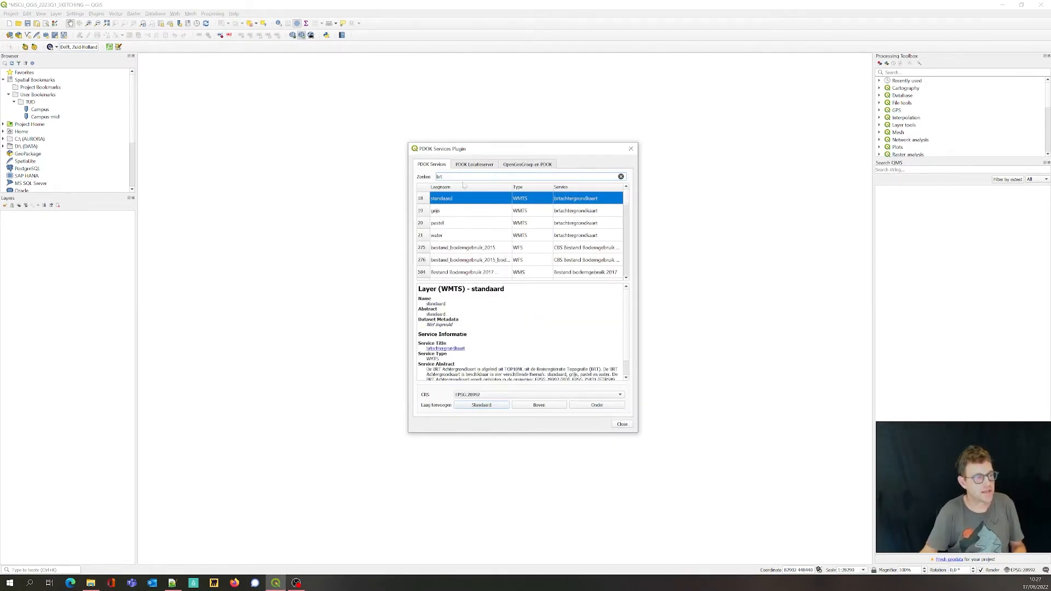
{"action": "left_click", "coordinate": [447, 212]}
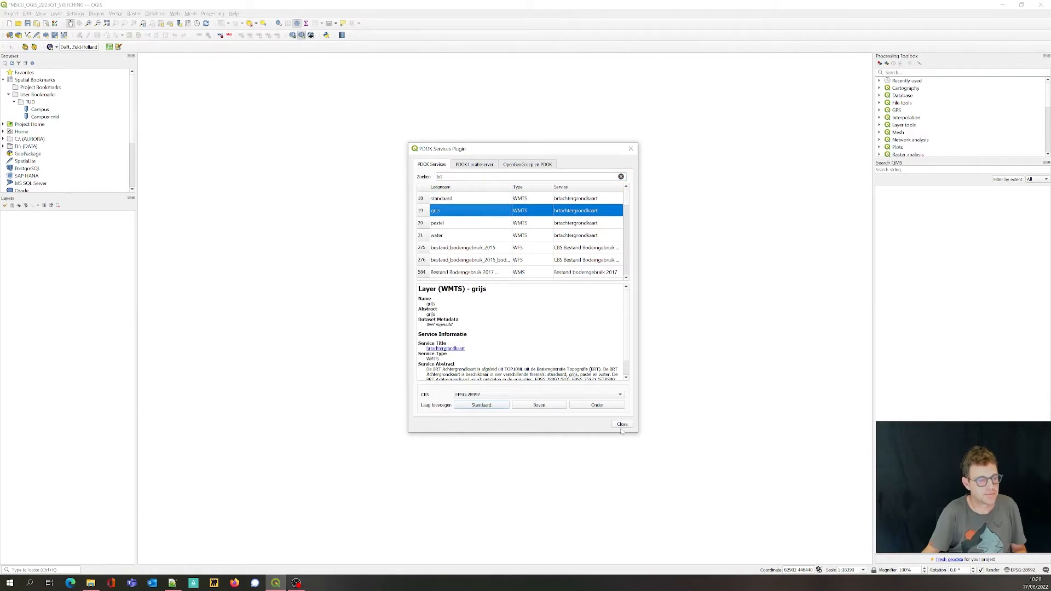
{"action": "left_click", "coordinate": [493, 406]}
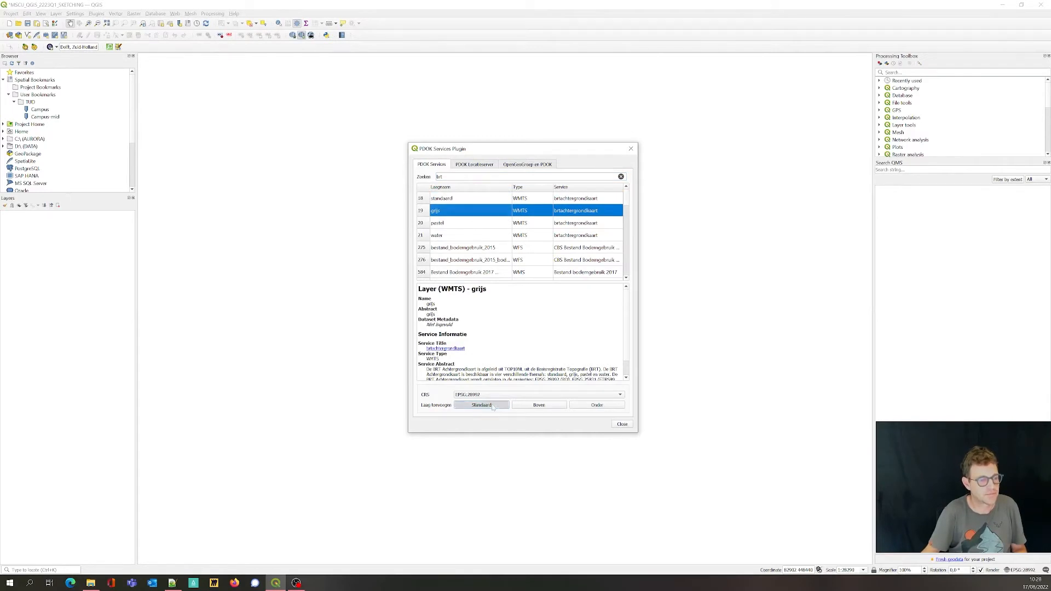
{"action": "left_click", "coordinate": [622, 424]}
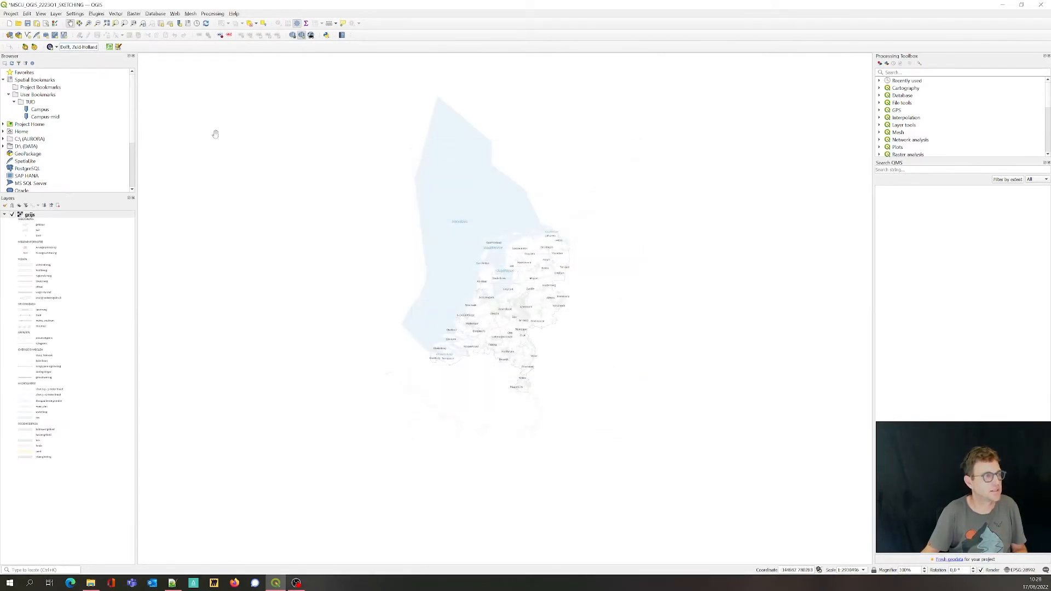
Locate Delft with the PDOK search and zoom the map to the Campus-mid spatial bookmark
{"action": "triple_click", "coordinate": [78, 46]}
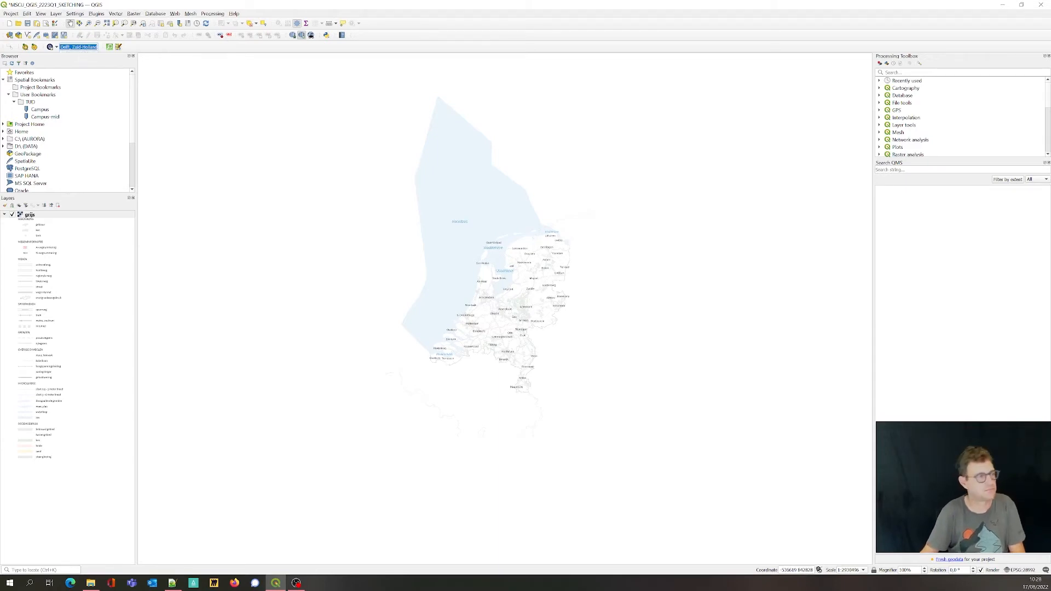
{"action": "type", "text": "Delft"}
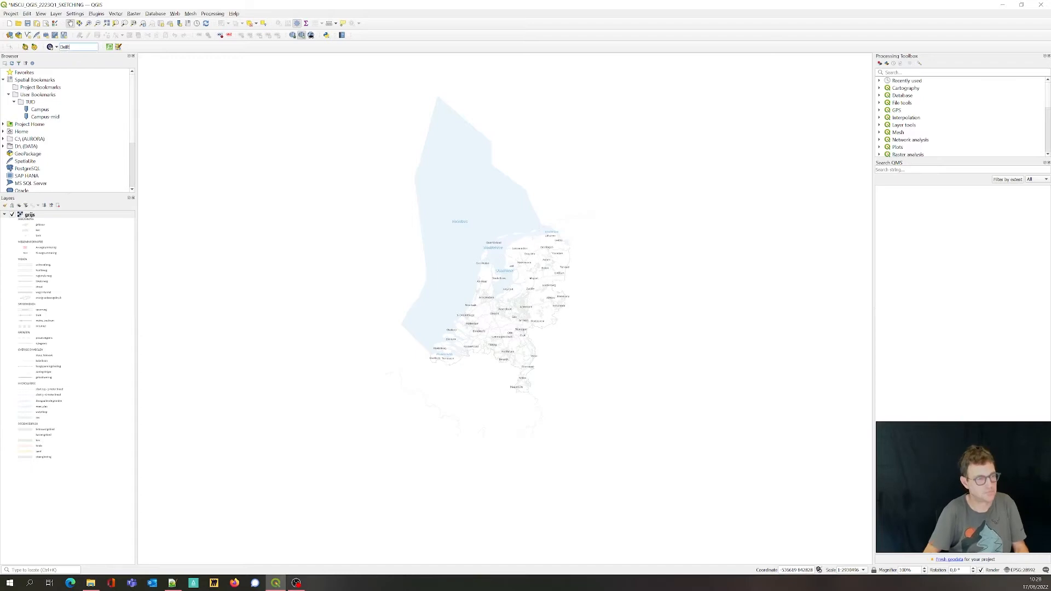
{"action": "left_click", "coordinate": [75, 61]}
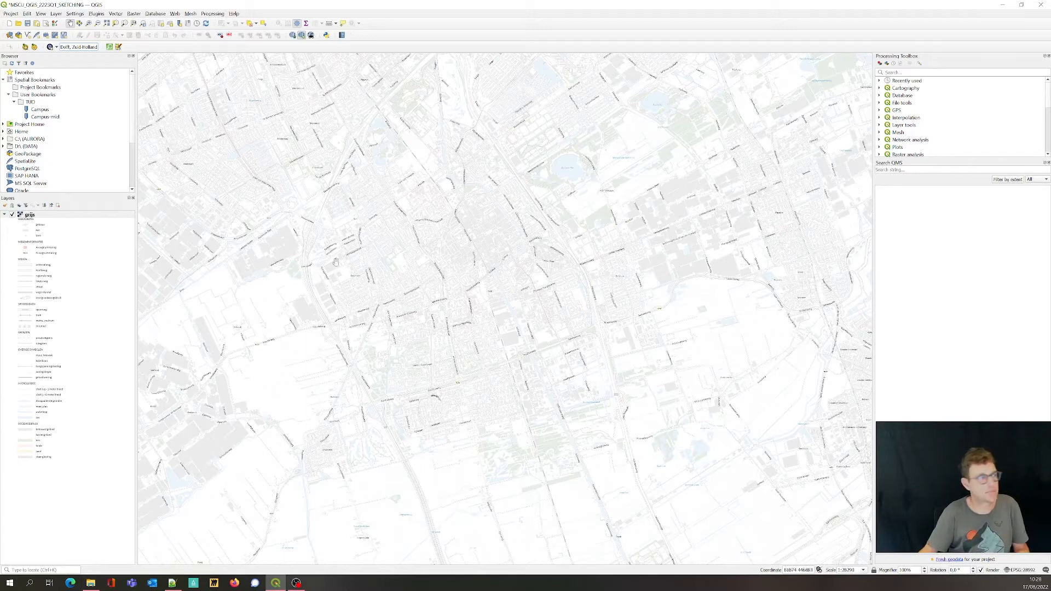
{"action": "left_click", "coordinate": [42, 117]}
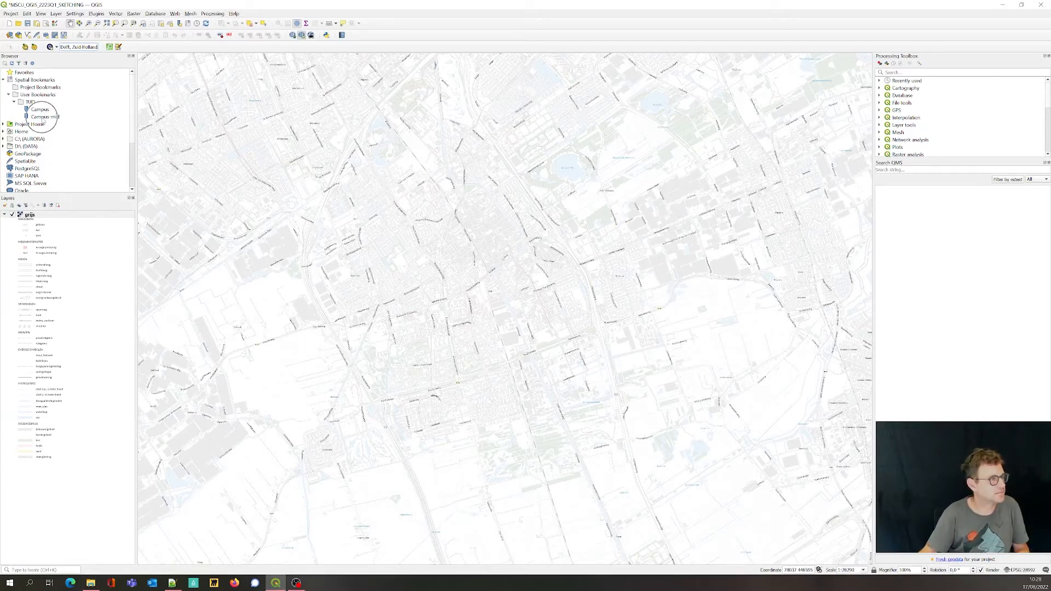
{"action": "double_click", "coordinate": [42, 118]}
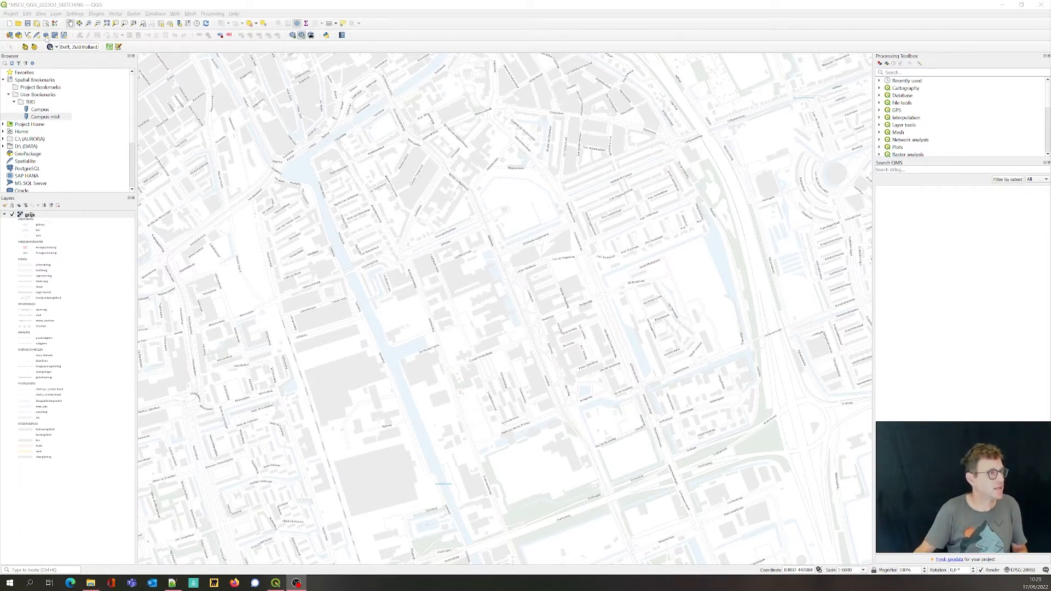
Create a temporary scratch layer named POINTS with Point geometry and the project CRS EPSG:28992 - Amersfoort / RD New
{"action": "left_click", "coordinate": [46, 35]}
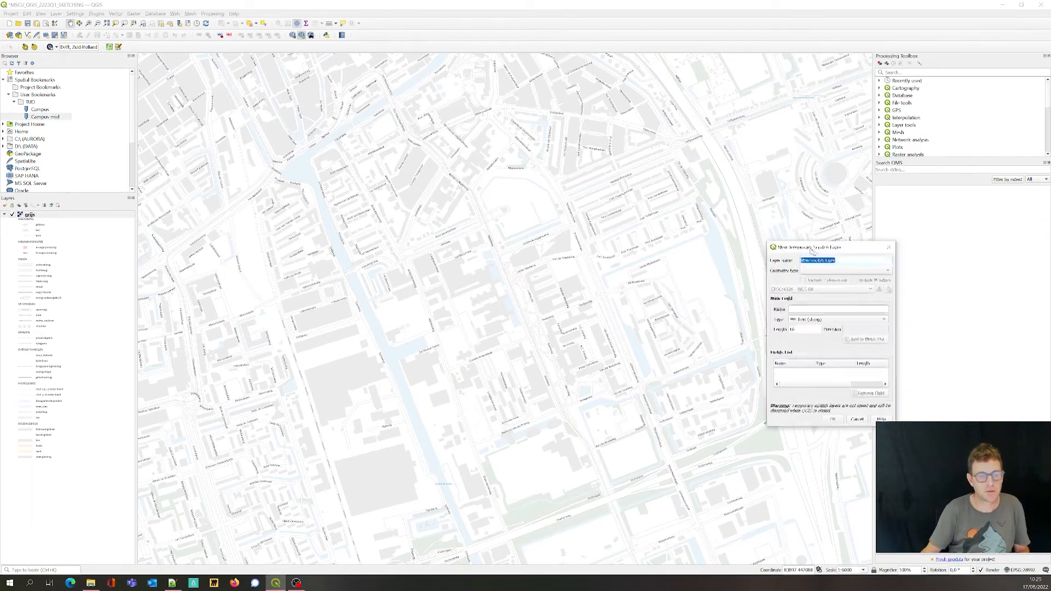
{"action": "left_click_drag", "start_coordinate": [818, 249], "coordinate": [609, 208]}
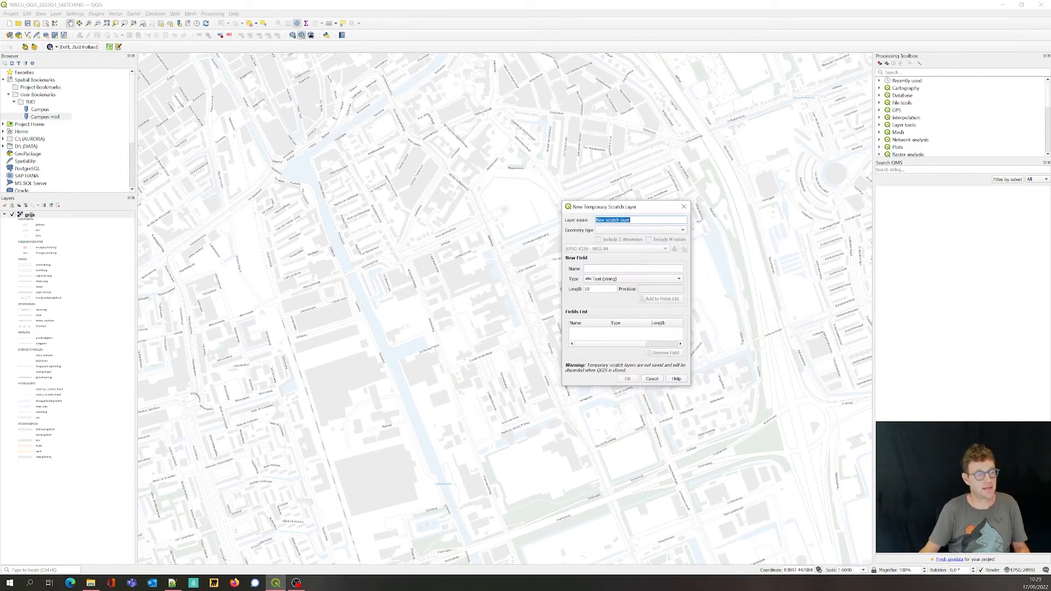
{"action": "type", "text": "POINTS"}
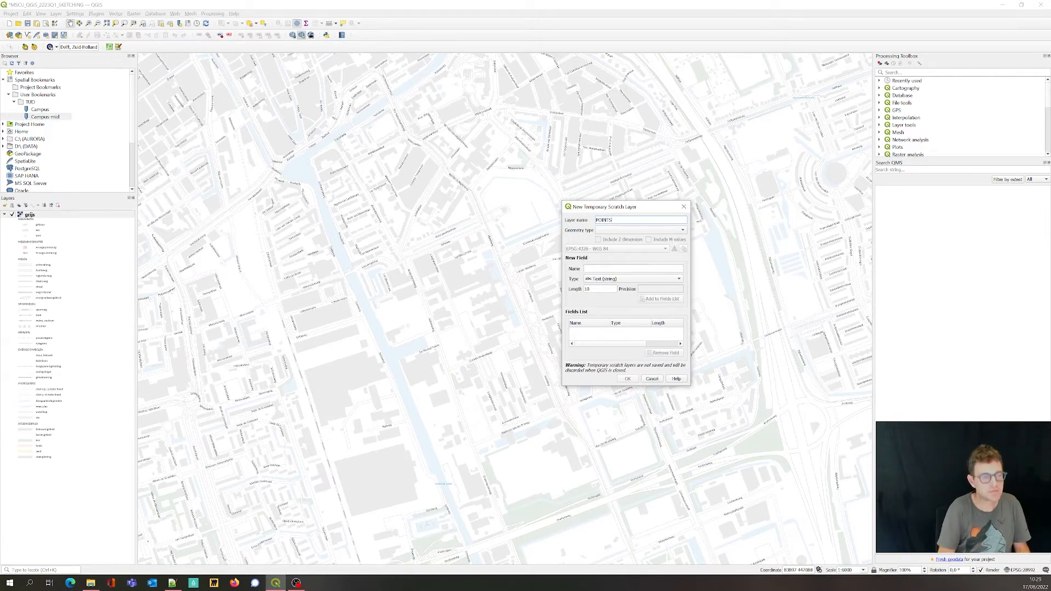
{"action": "left_click", "coordinate": [677, 232]}
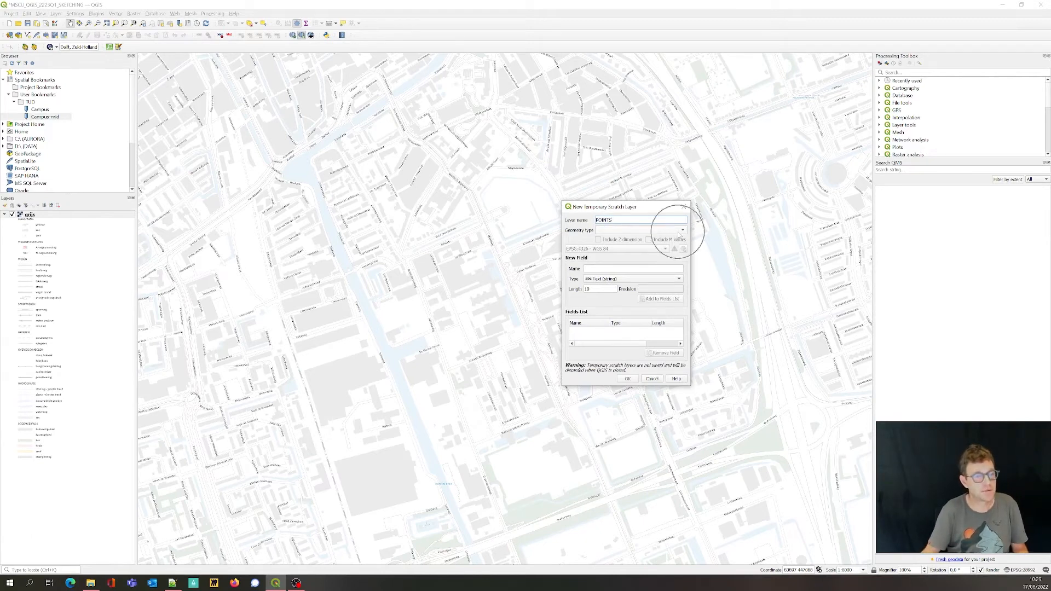
{"action": "left_click", "coordinate": [626, 238]}
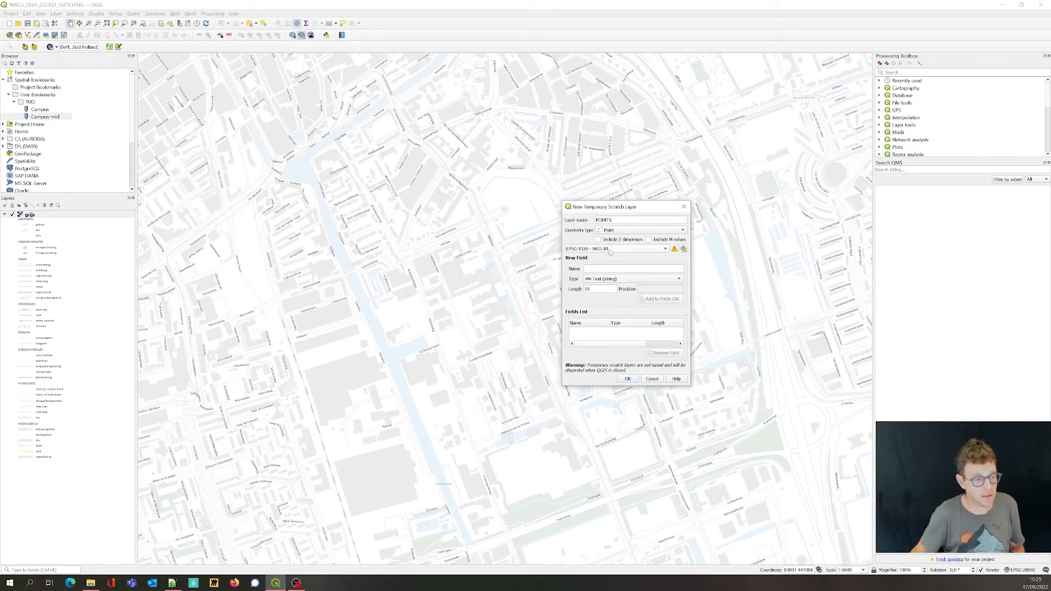
{"action": "left_click", "coordinate": [609, 249]}
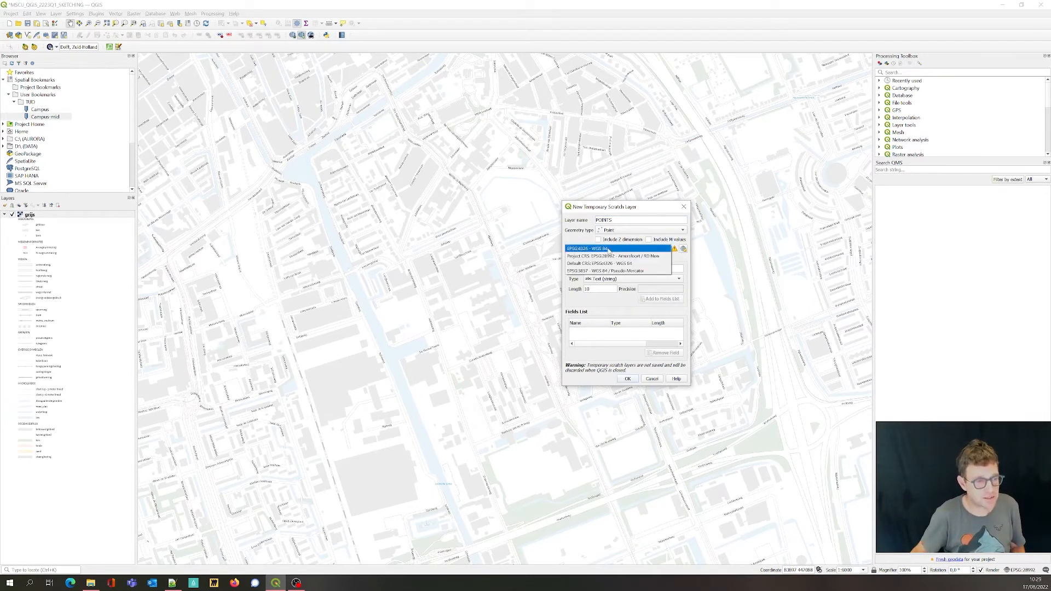
{"action": "left_click", "coordinate": [610, 256]}
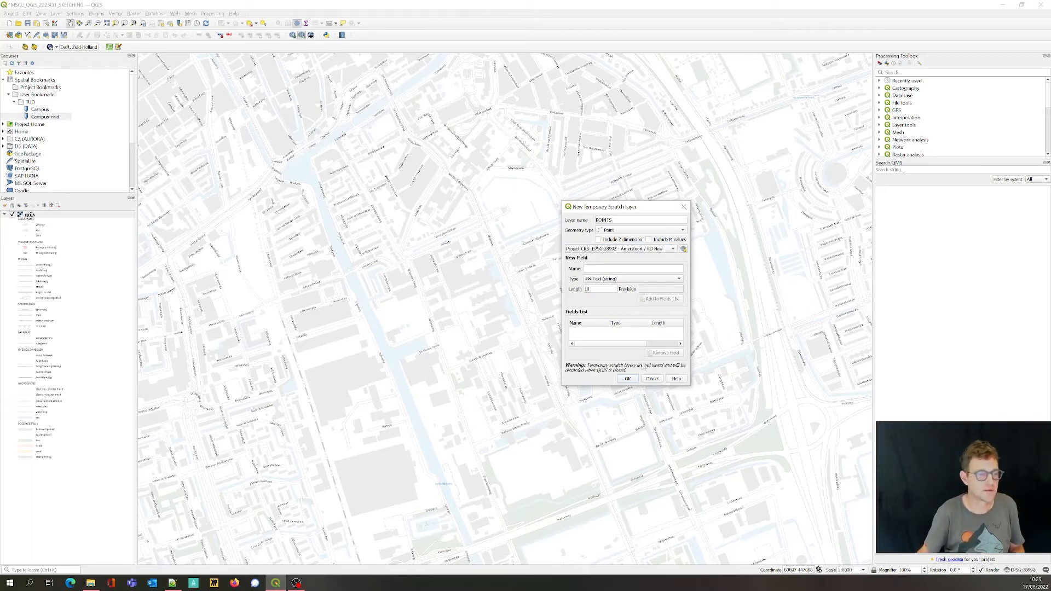
{"action": "left_click", "coordinate": [628, 379]}
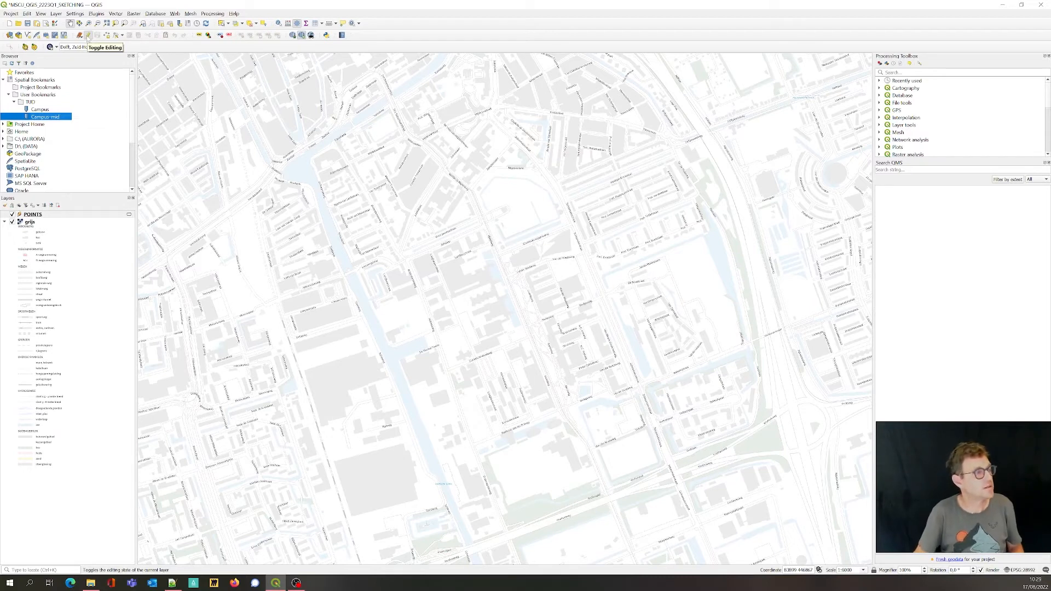
Add three point features to the POINTS layer at different places around the campus
{"action": "left_click", "coordinate": [89, 36]}
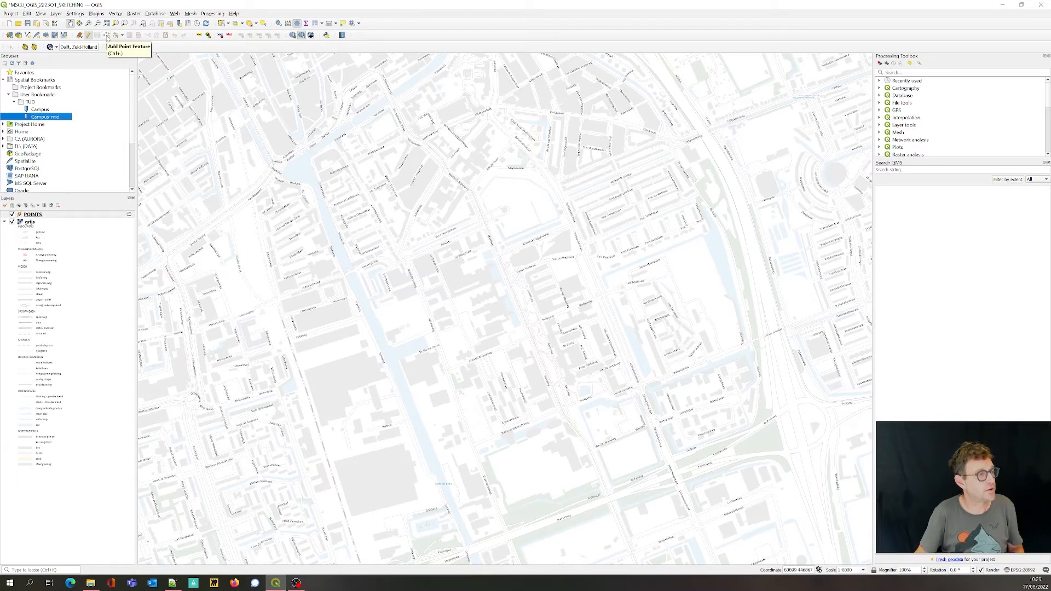
{"action": "left_click", "coordinate": [107, 36]}
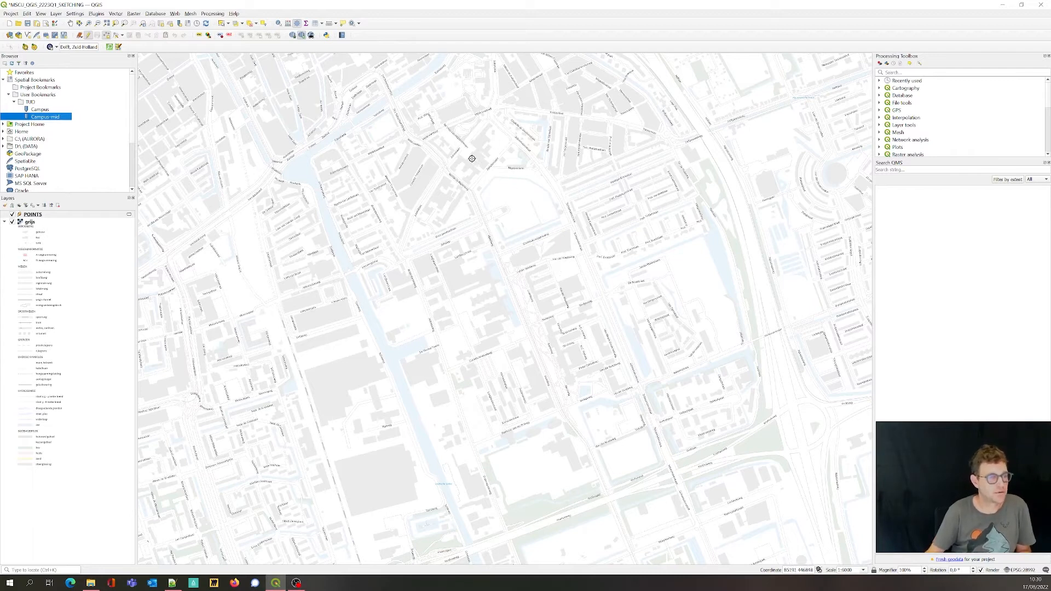
{"action": "key", "text": "ctrl"}
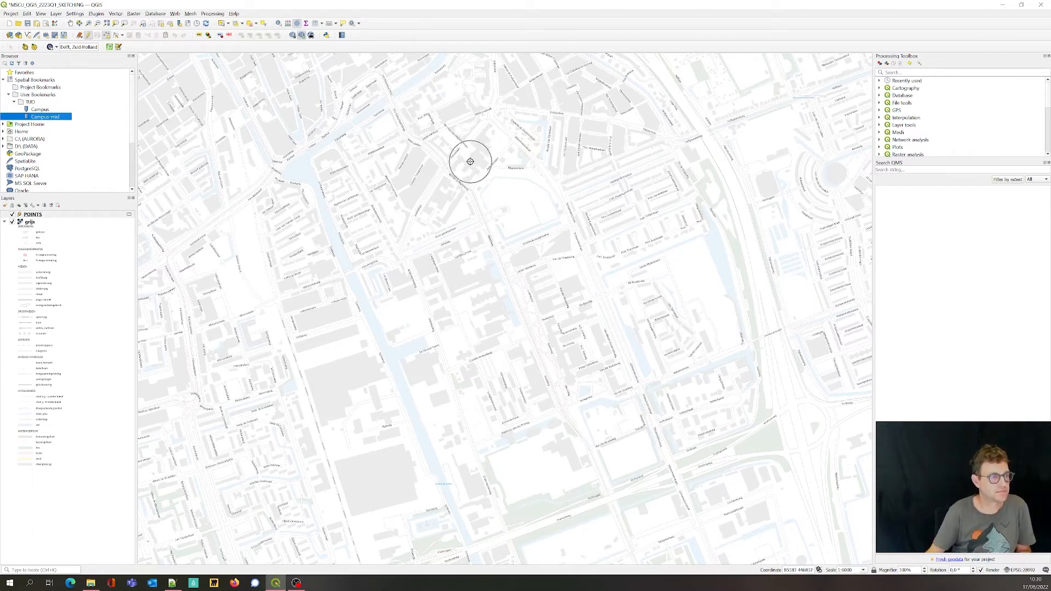
{"action": "left_click", "coordinate": [464, 161]}
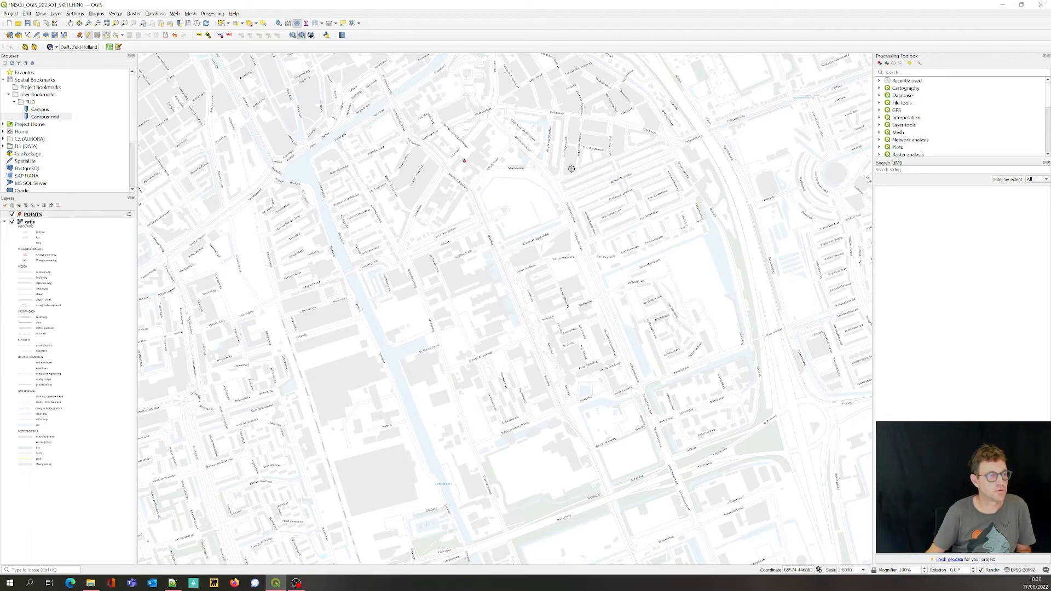
{"action": "left_click", "coordinate": [522, 350]}
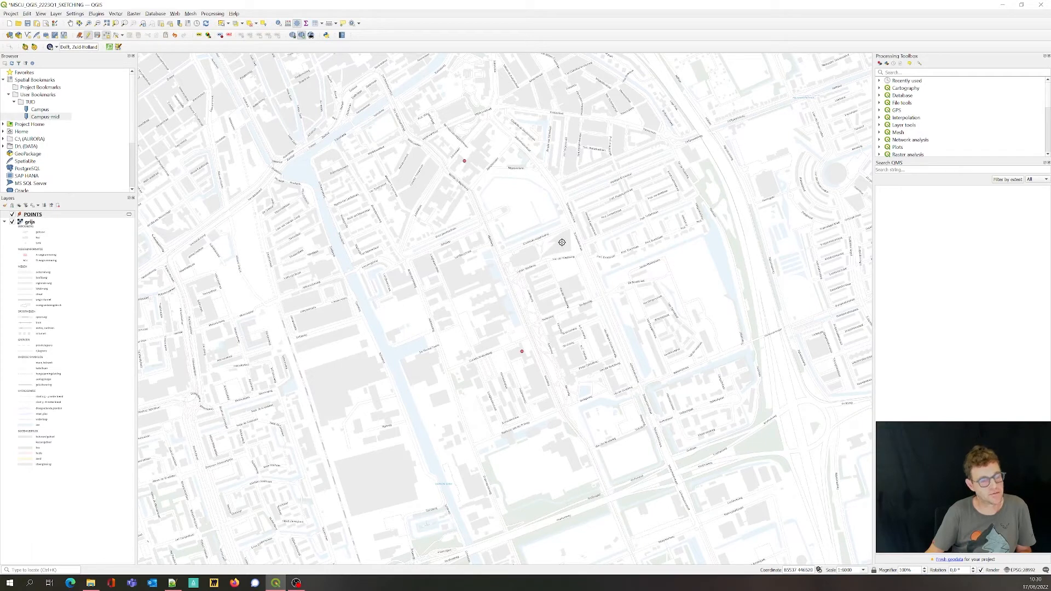
{"action": "left_click", "coordinate": [562, 242]}
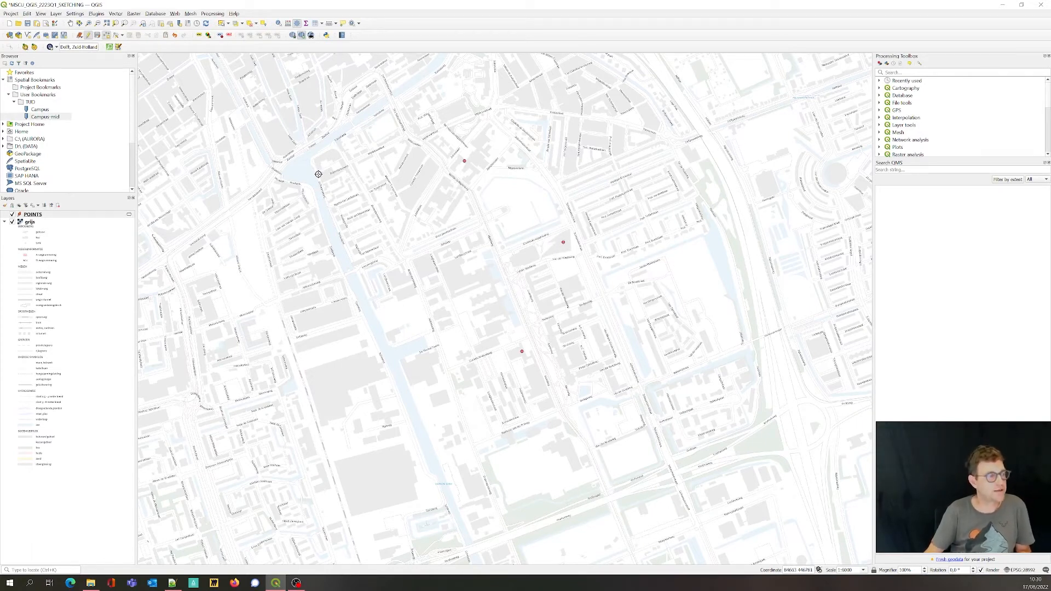
Open the attribute table of the POINTS layer and place it so the three points on the map stay visible
{"action": "right_click", "coordinate": [91, 217]}
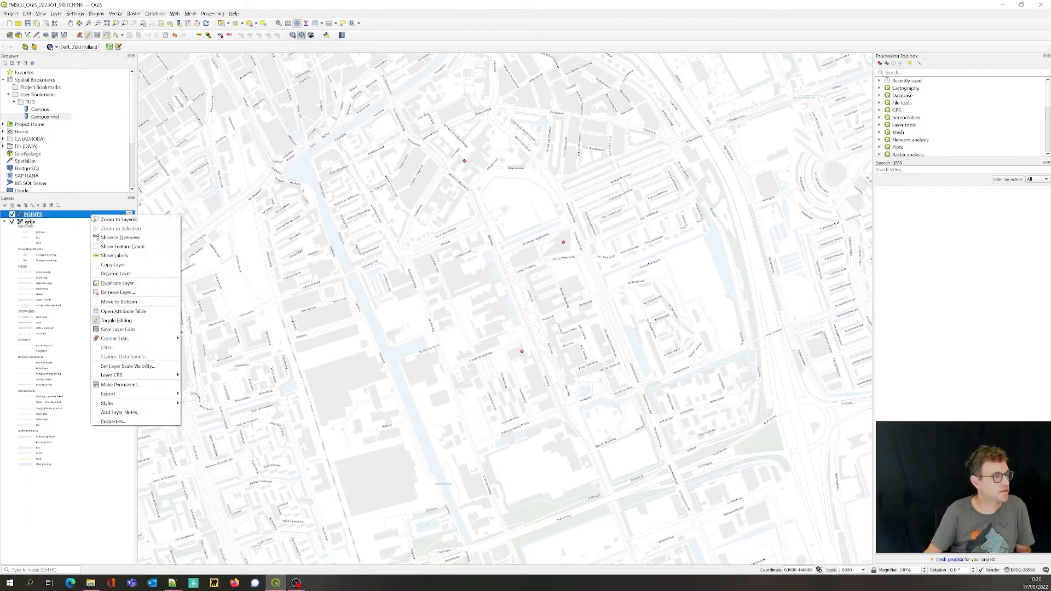
{"action": "left_click", "coordinate": [116, 316]}
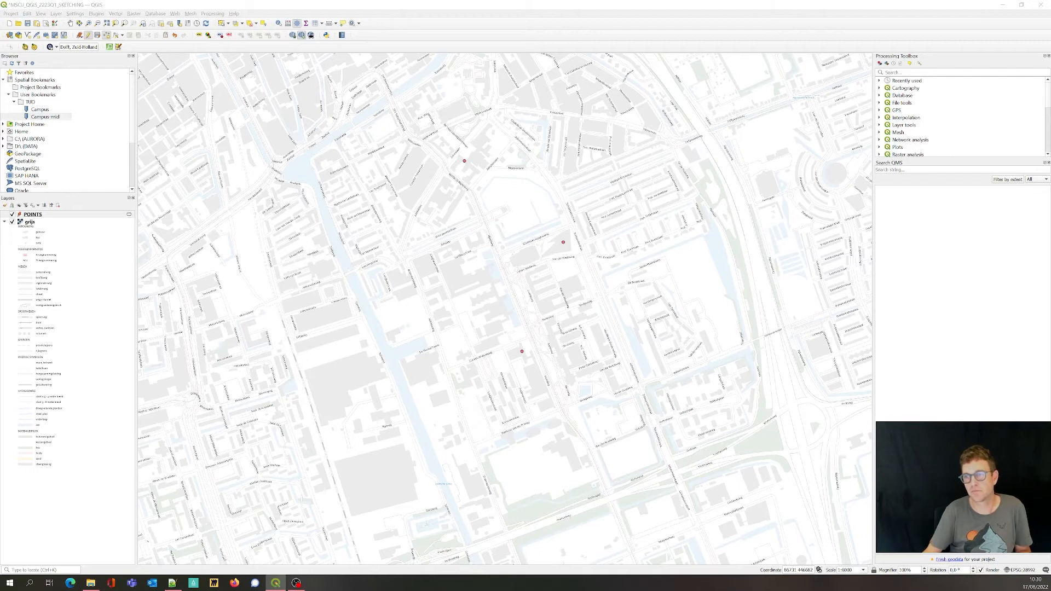
{"action": "left_click_drag", "start_coordinate": [1050, 143], "coordinate": [418, 116]}
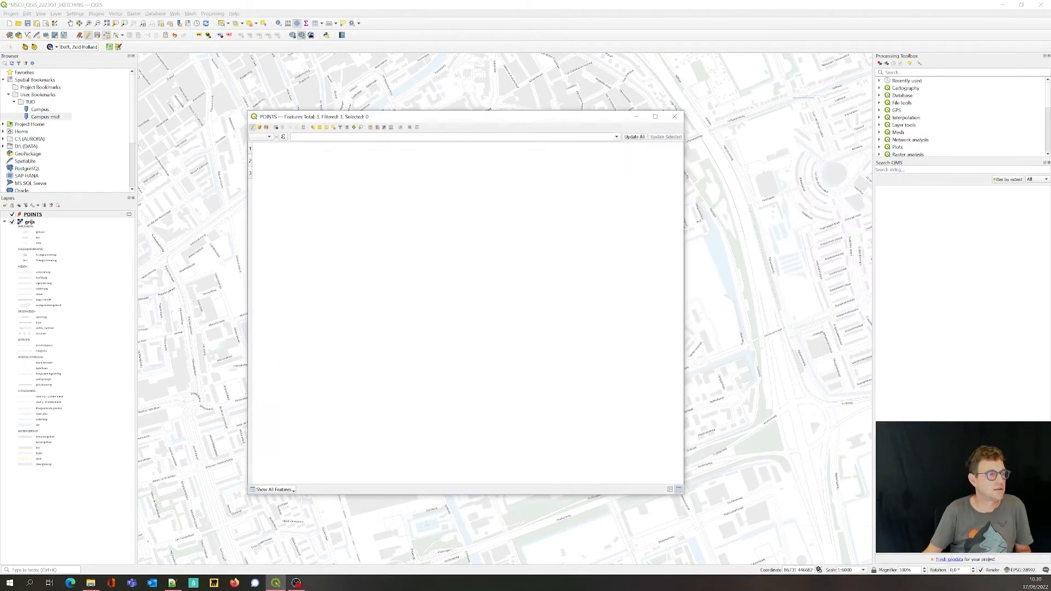
{"action": "key", "text": "ctrl"}
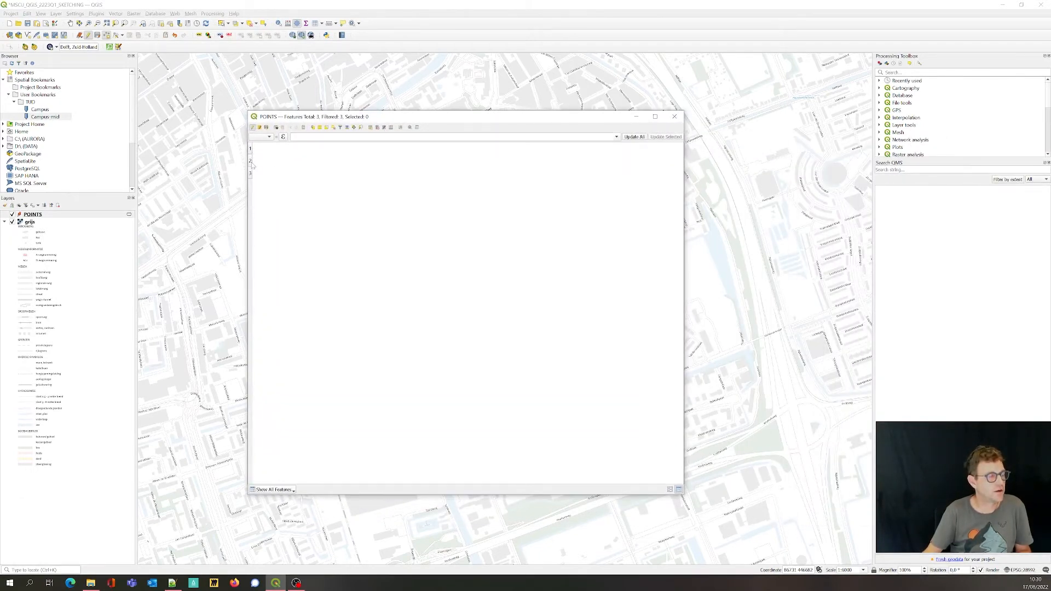
{"action": "left_click_drag", "start_coordinate": [424, 117], "coordinate": [797, 141]}
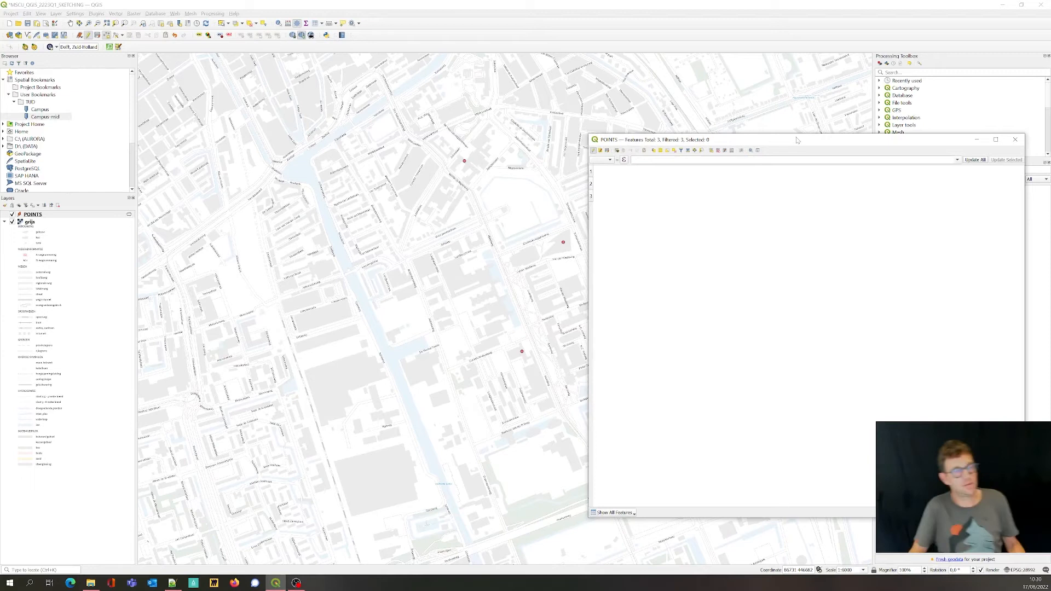
Add a field called Name to the POINTS layer, of type Text (string) with length 50
{"action": "left_click", "coordinate": [711, 151]}
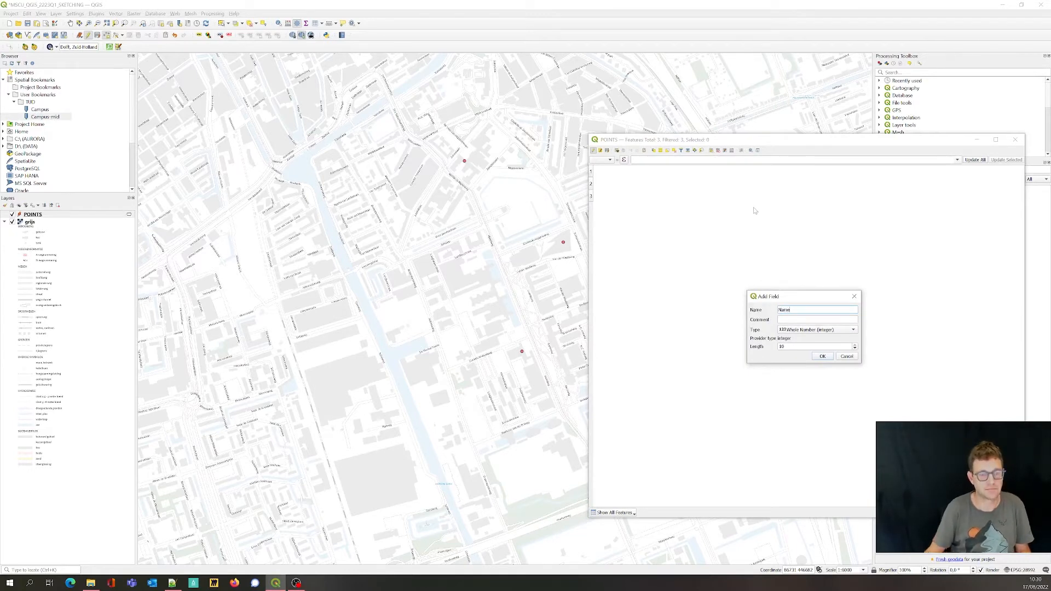
{"action": "left_click", "coordinate": [815, 329]}
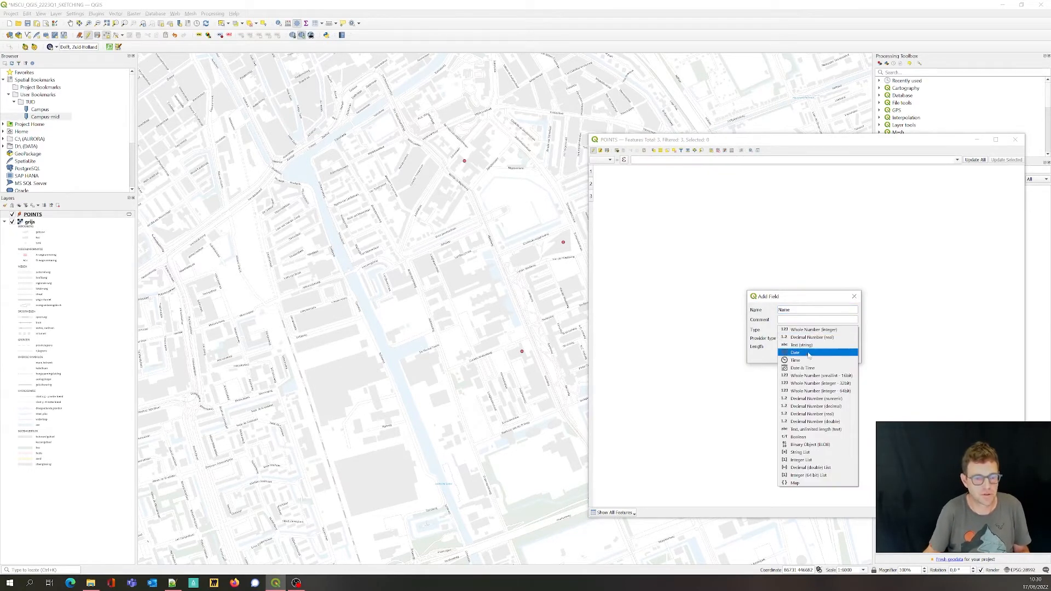
{"action": "left_click", "coordinate": [801, 345]}
{"action": "key", "text": "Tab"}
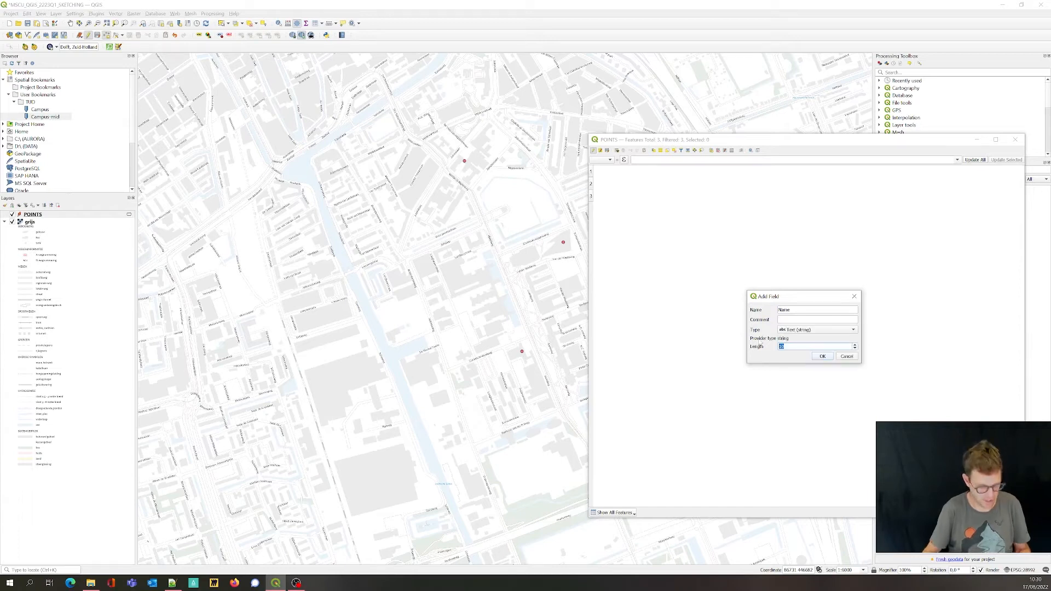
{"action": "type", "text": "50"}
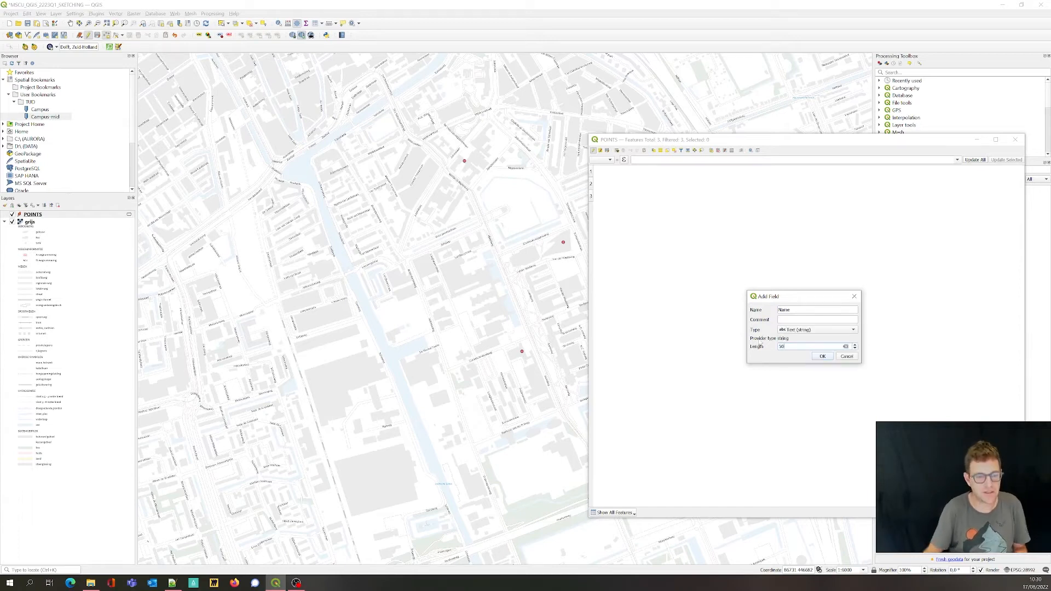
{"action": "left_click", "coordinate": [822, 356]}
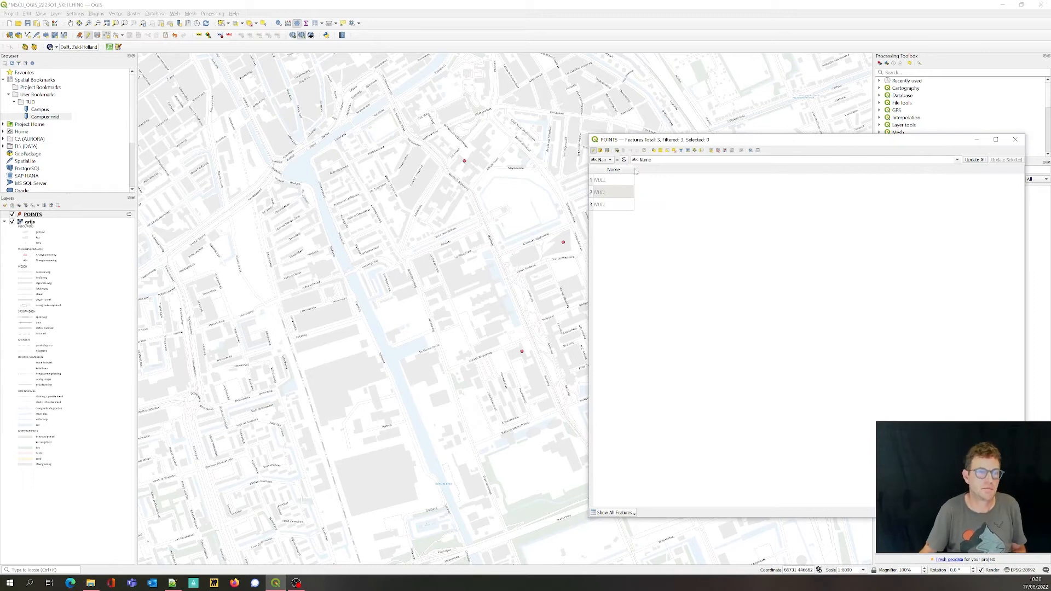
Add a second field called Category to the POINTS layer, as text with length 20
{"action": "left_click", "coordinate": [711, 151]}
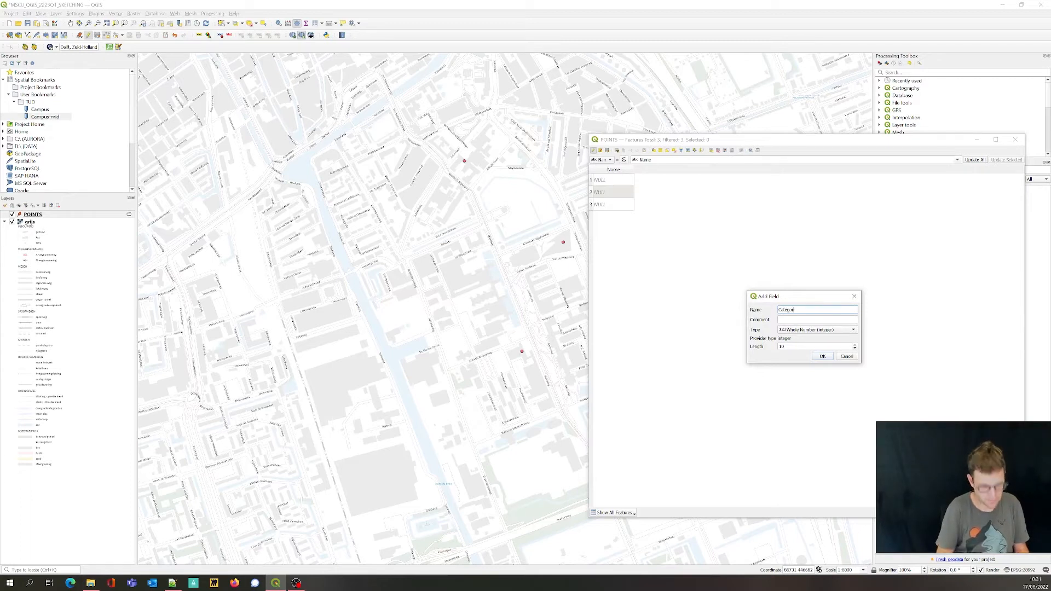
{"action": "left_click", "coordinate": [798, 331]}
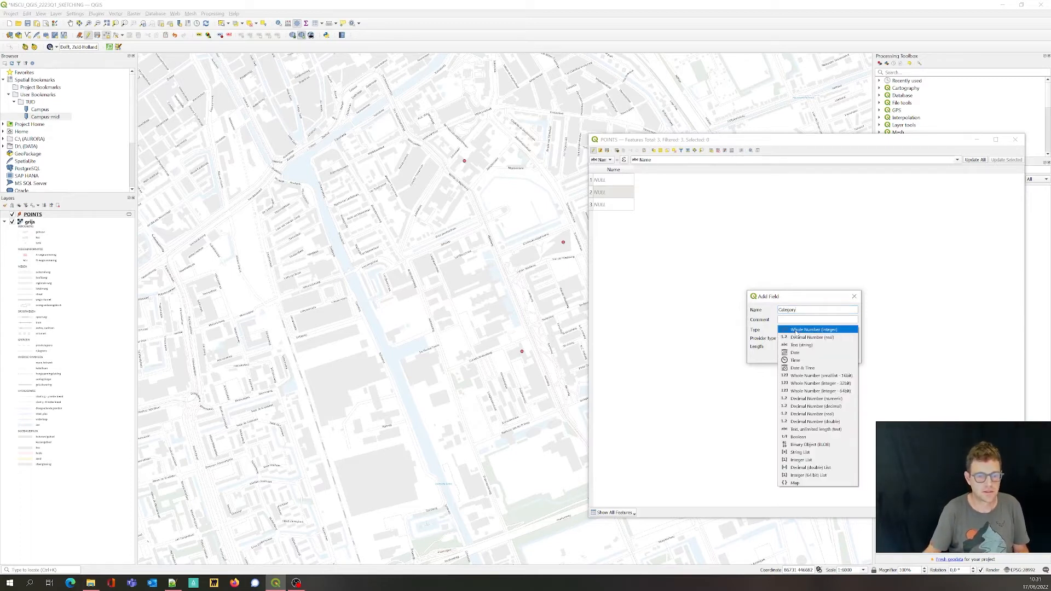
{"action": "left_click", "coordinate": [799, 352]}
{"action": "left_click_drag", "start_coordinate": [786, 346], "coordinate": [752, 346]}
{"action": "type", "text": "20"}
{"action": "left_click", "coordinate": [822, 357]}
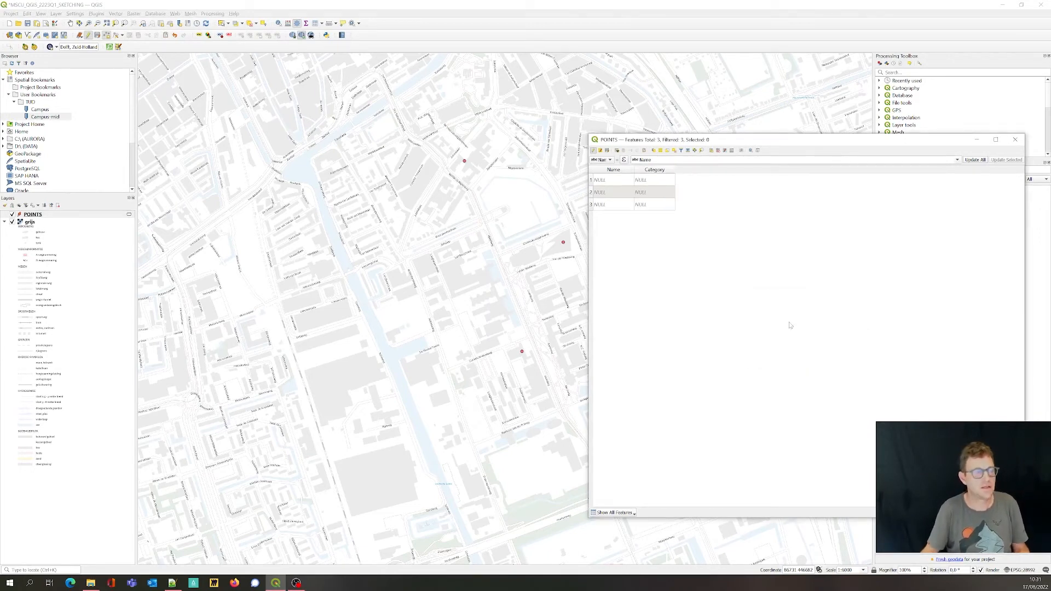
Fill in the Name values of the three points as Architecture, Electrical and Library
{"action": "type", "text": "Architecture"}
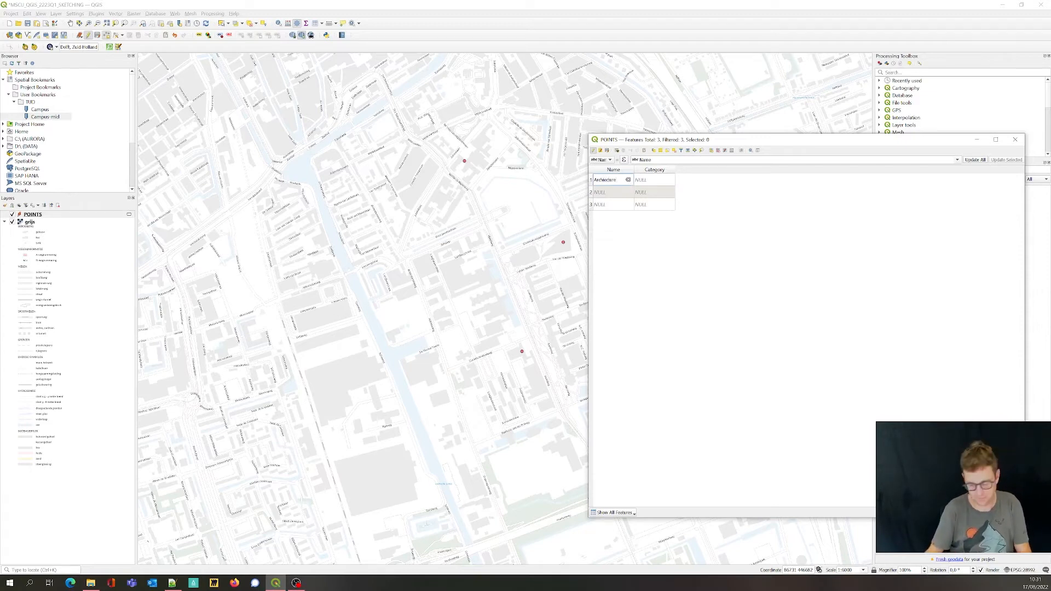
{"action": "double_click", "coordinate": [610, 190]}
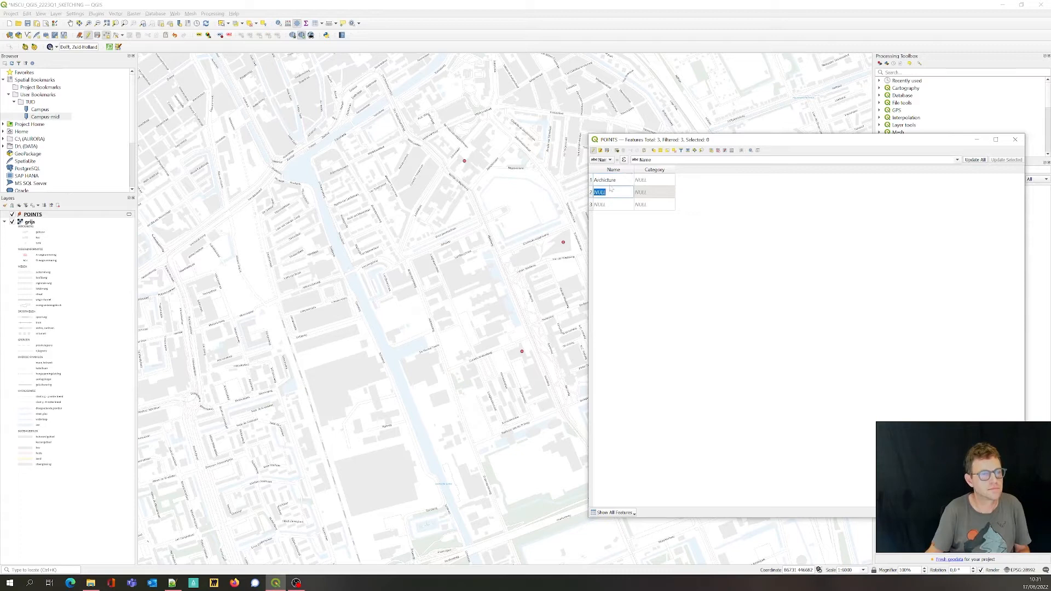
{"action": "type", "text": "Electrical"}
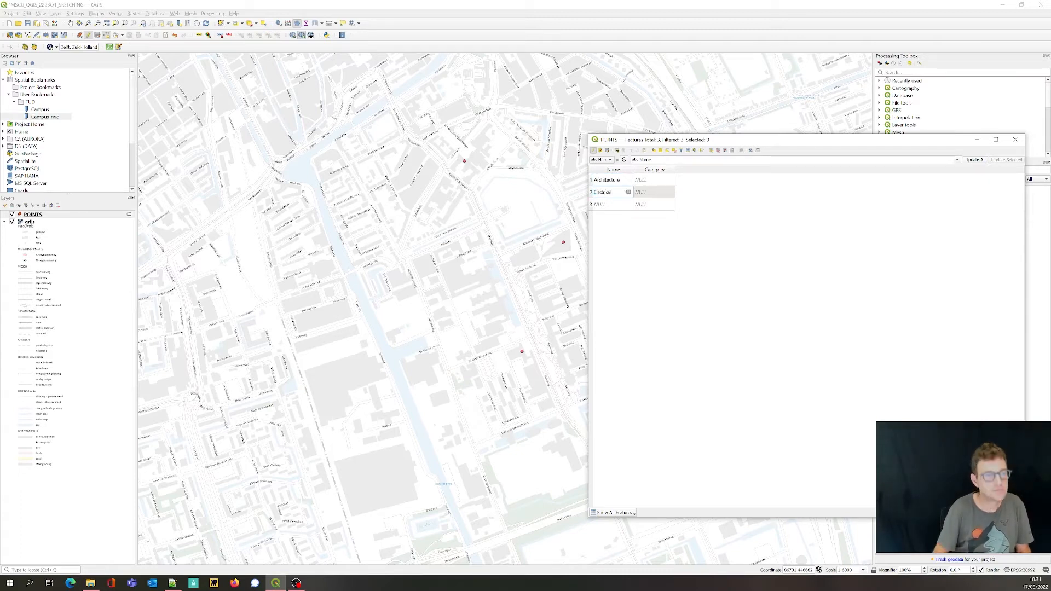
{"action": "double_click", "coordinate": [615, 207]}
{"action": "type", "text": "I"}
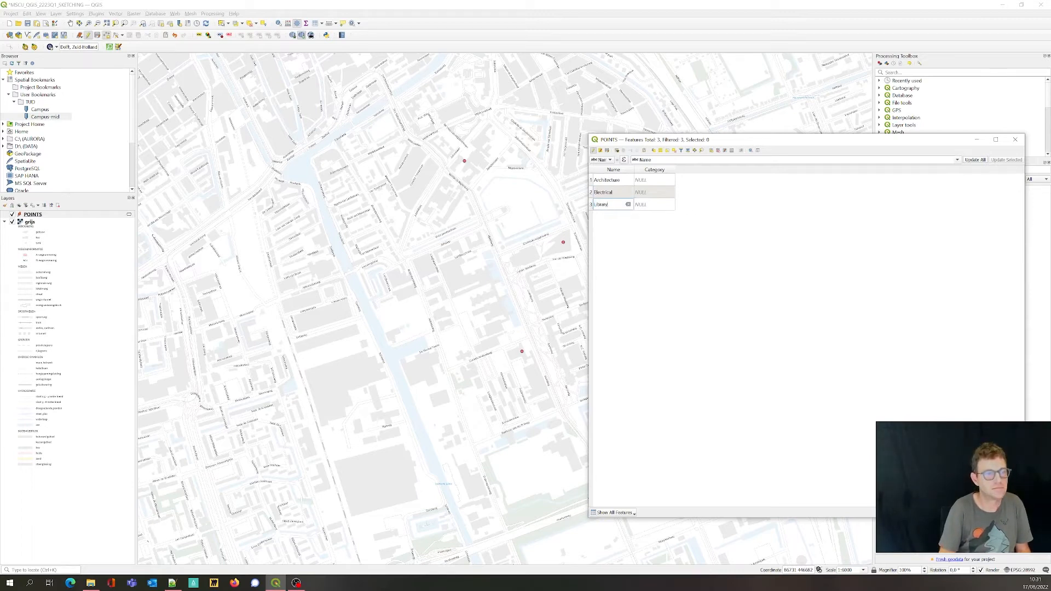
Set the Category to Tower for Architecture, highrise for Electrical and Tower for Library
{"action": "double_click", "coordinate": [661, 183]}
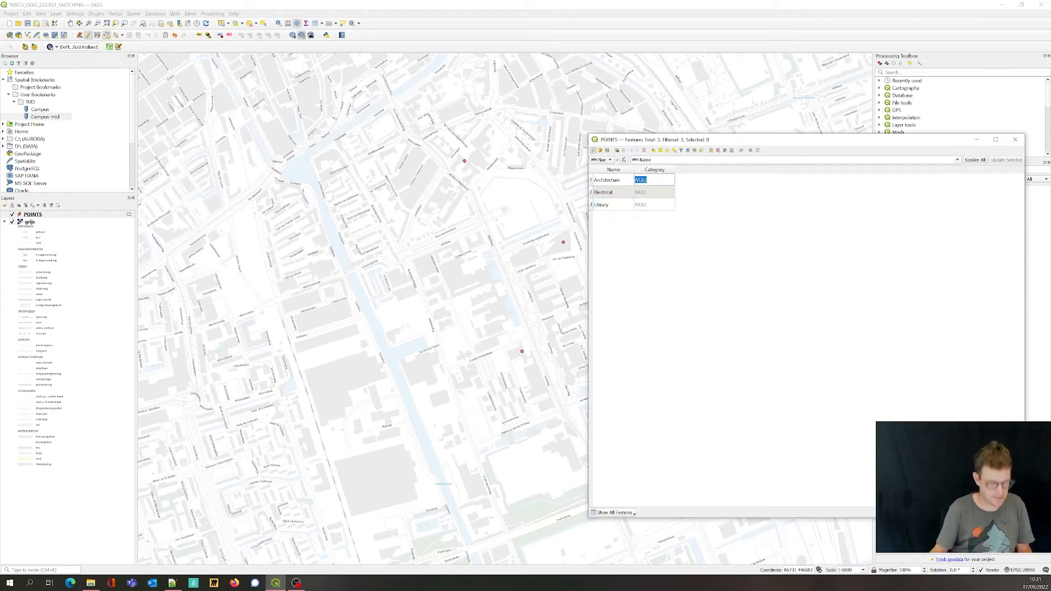
{"action": "type", "text": "Tower"}
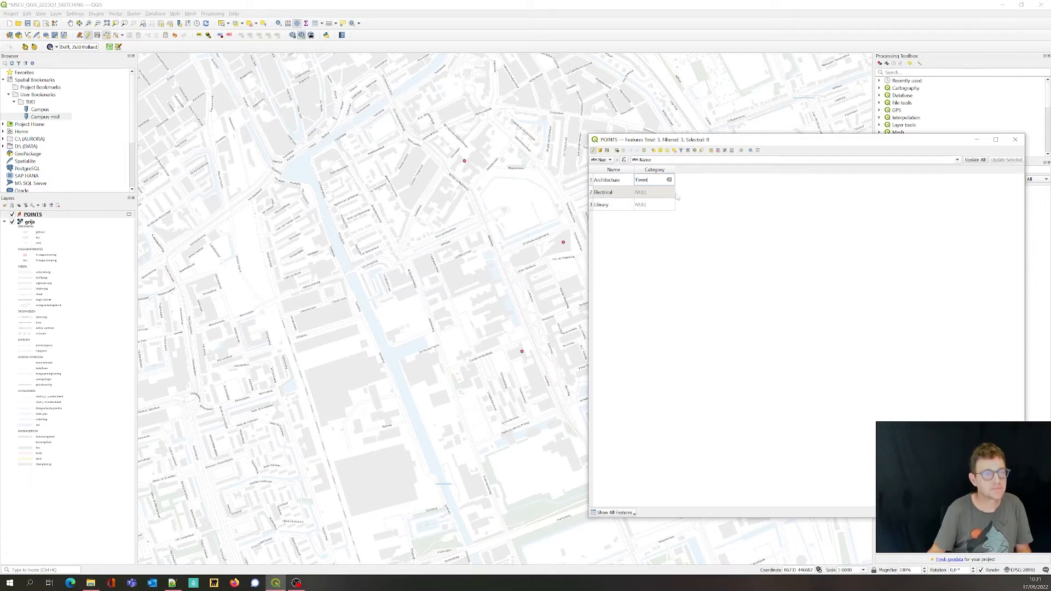
{"action": "double_click", "coordinate": [663, 192]}
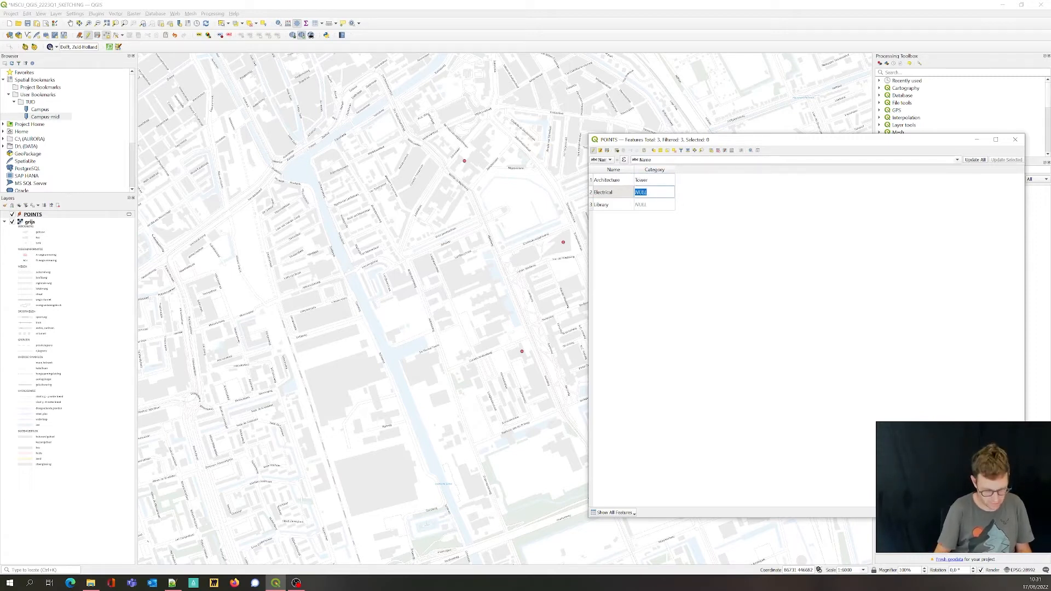
{"action": "type", "text": "highrise"}
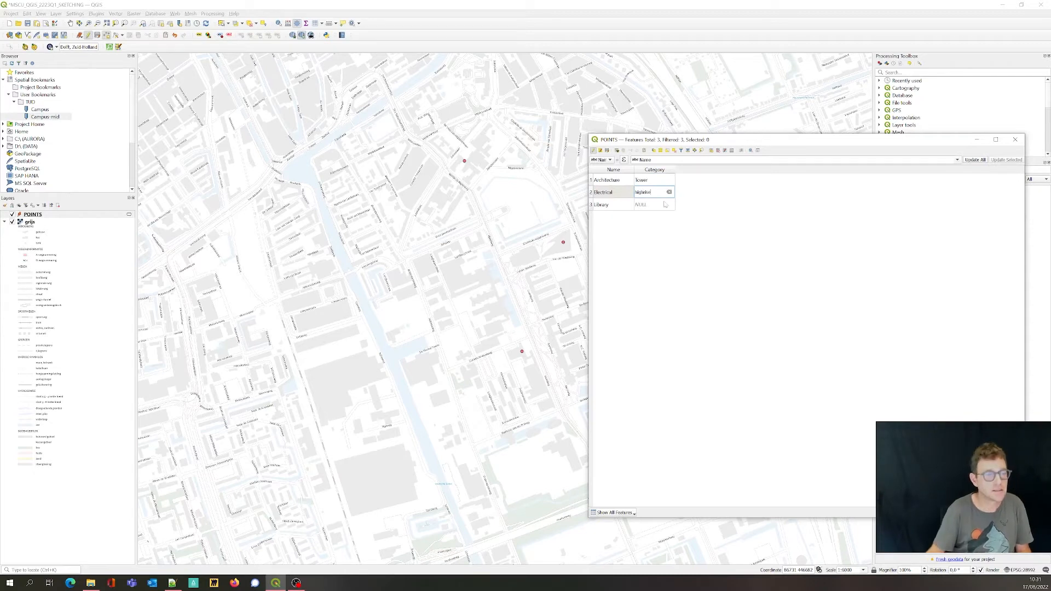
{"action": "left_click", "coordinate": [665, 204]}
{"action": "type", "text": "Tw"}
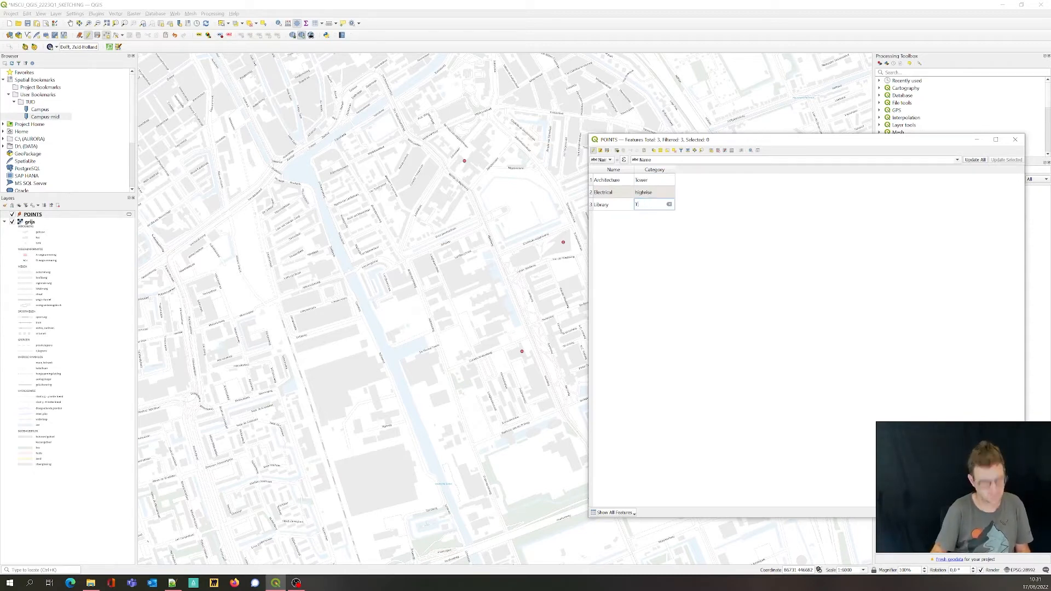
{"action": "left_click", "coordinate": [655, 247]}
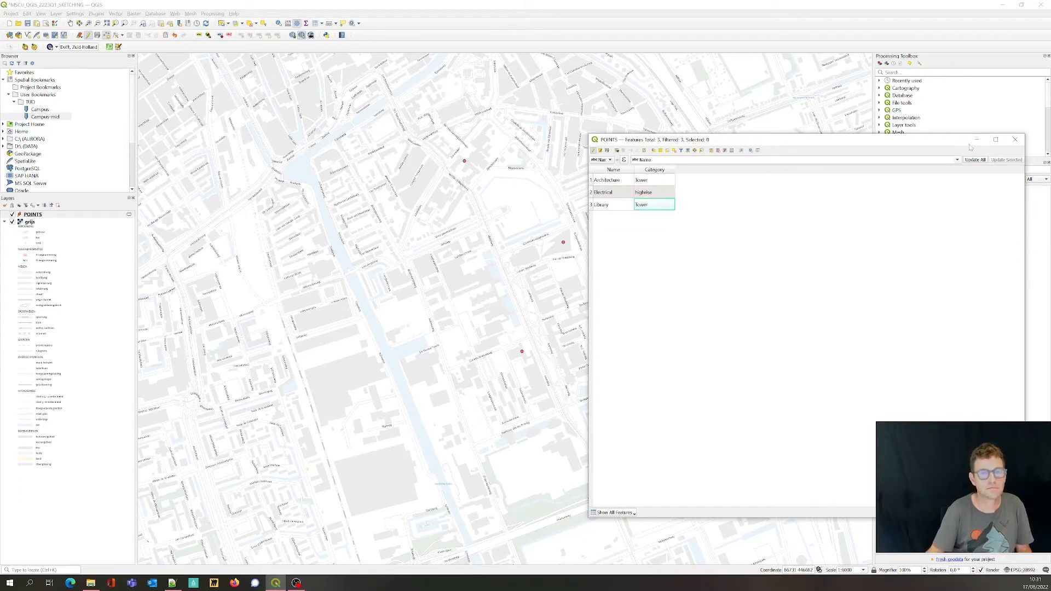
Stop editing the POINTS layer, saving the changes, and close its attribute table
{"action": "left_click", "coordinate": [594, 150]}
{"action": "left_click", "coordinate": [527, 298]}
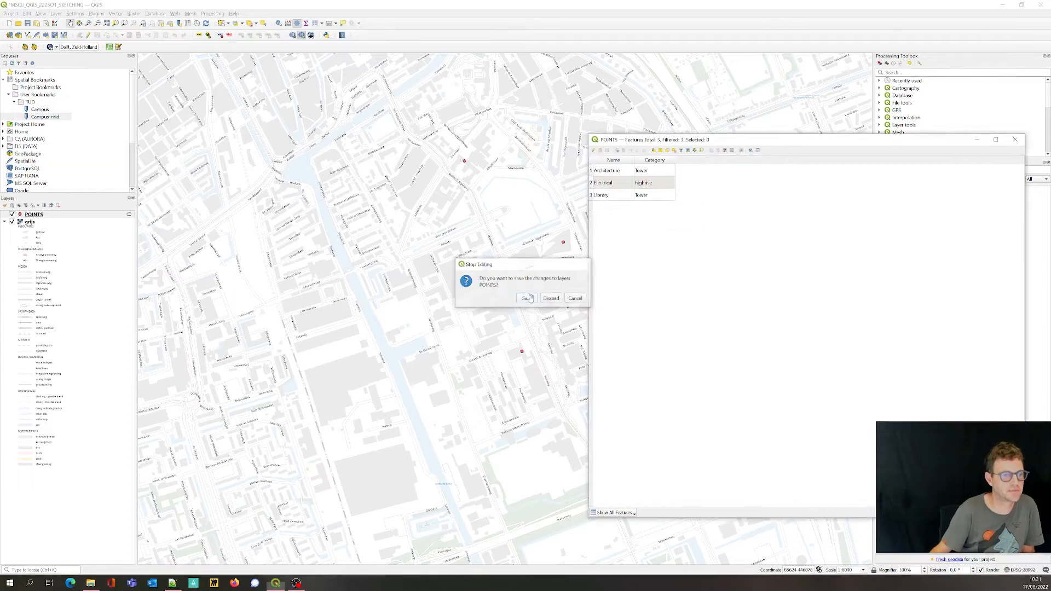
{"action": "left_click", "coordinate": [1016, 140]}
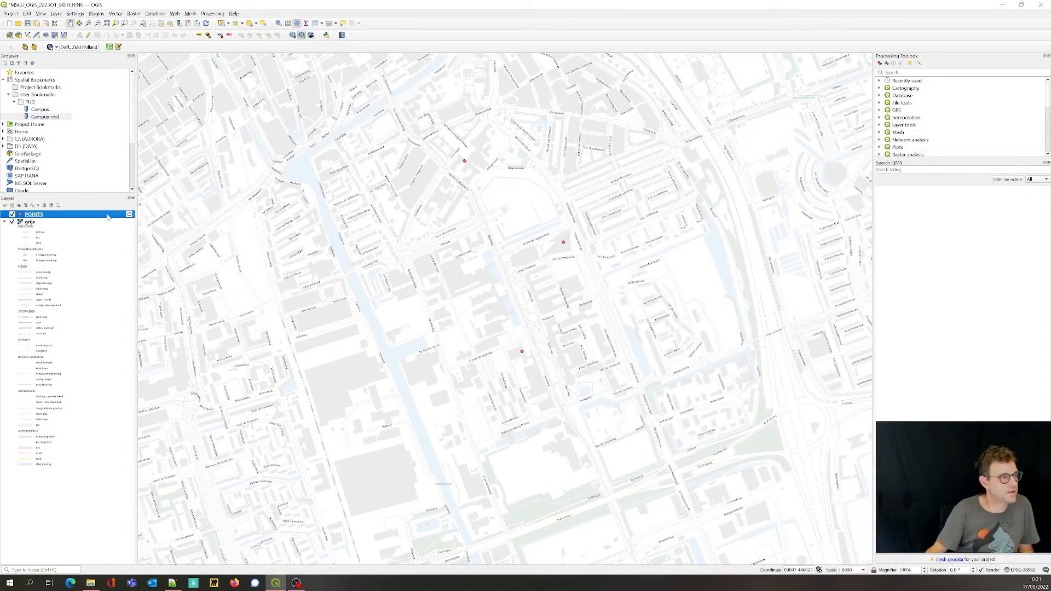
Switch the POINTS layer's symbology to Categorized and classify it by the Name field
{"action": "right_click", "coordinate": [108, 216]}
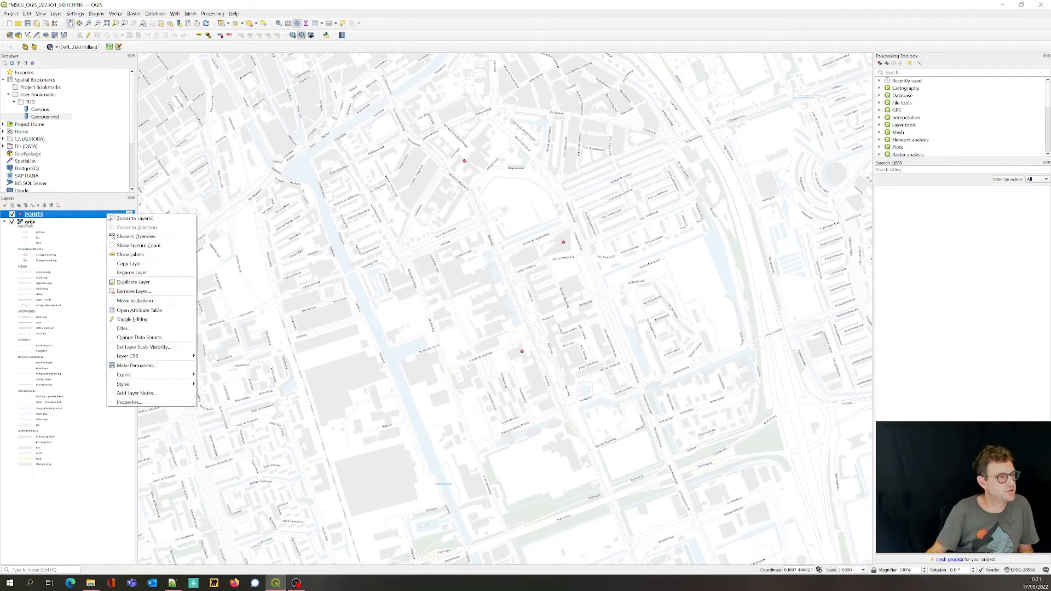
{"action": "left_click", "coordinate": [75, 217]}
{"action": "double_click", "coordinate": [75, 216]}
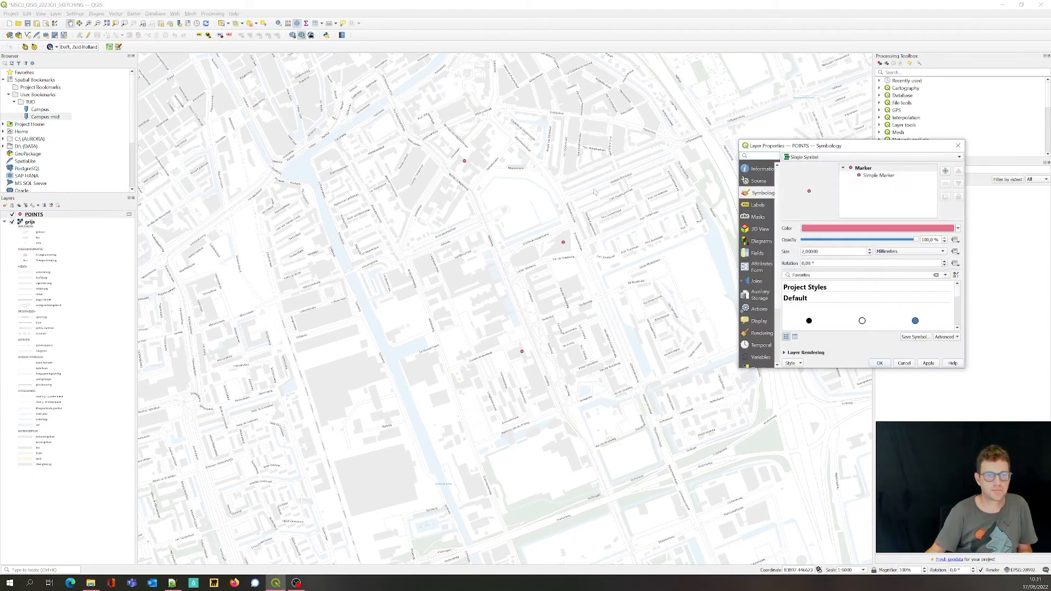
{"action": "key", "text": "ctrl"}
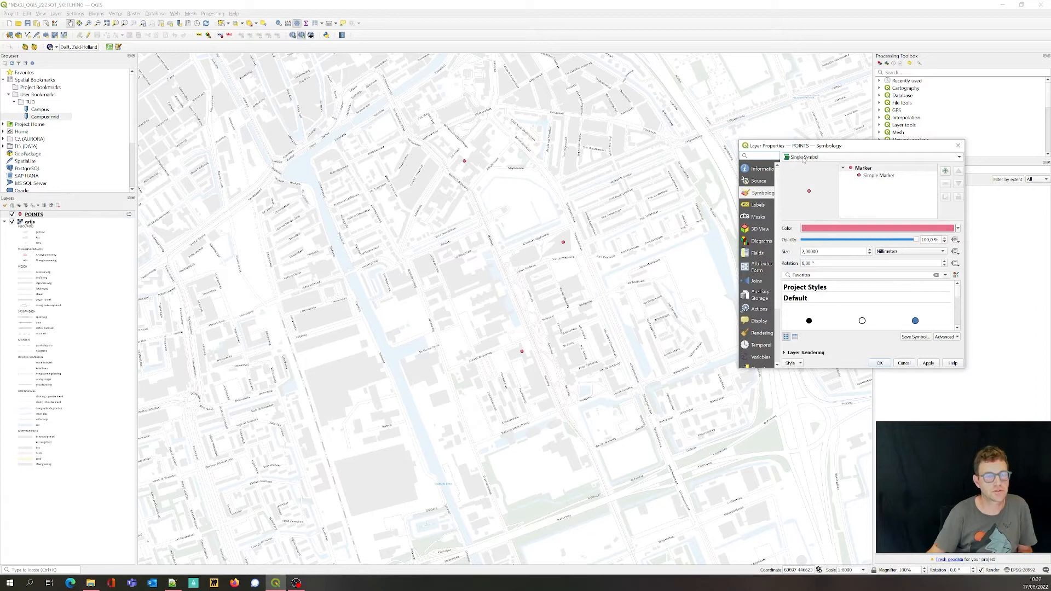
{"action": "left_click", "coordinate": [803, 157]}
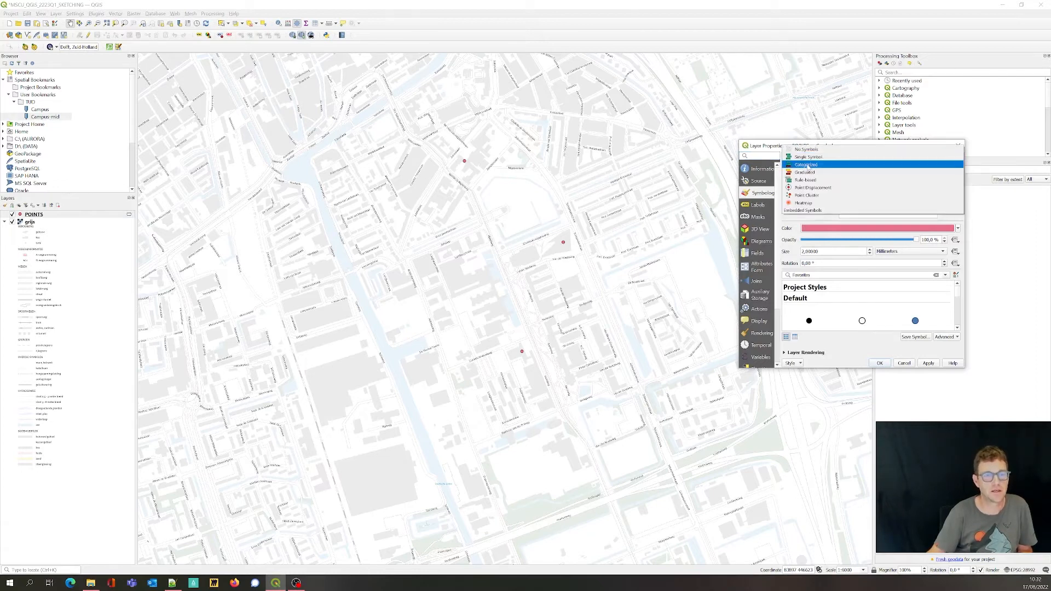
{"action": "left_click", "coordinate": [819, 181]}
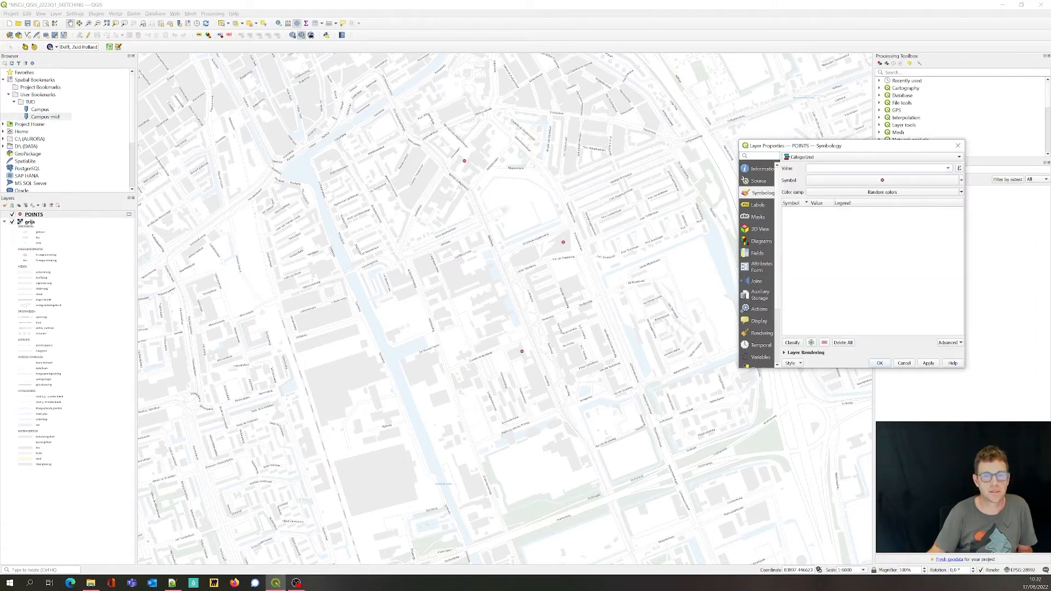
{"action": "left_click", "coordinate": [948, 169]}
{"action": "left_click", "coordinate": [881, 181]}
{"action": "key", "text": "ctrl"}
{"action": "left_click", "coordinate": [796, 343]}
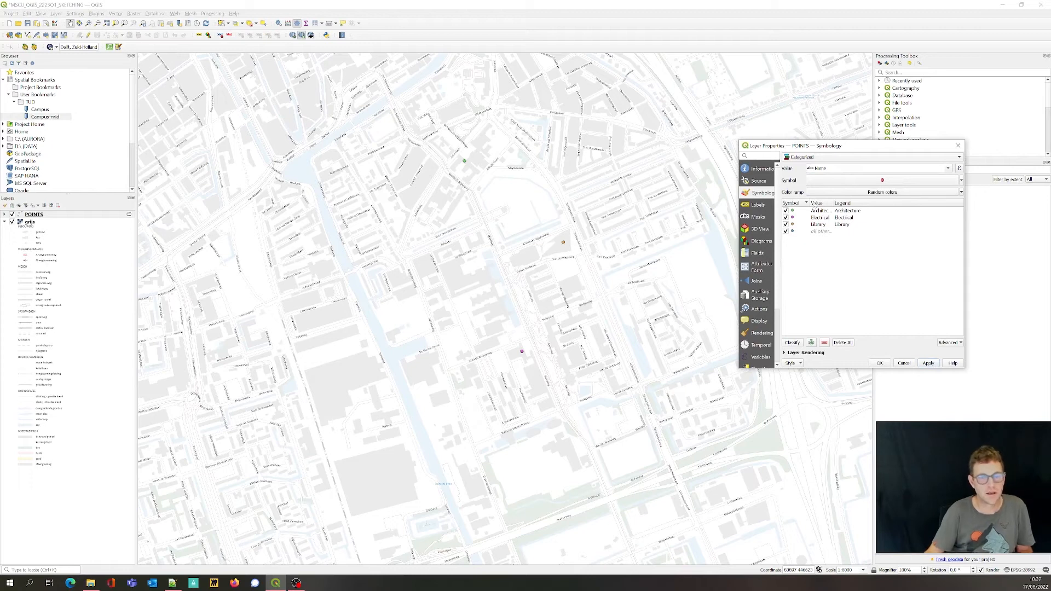
Reclassify the POINTS symbology by the Category field, deleting the existing classes, and accept the layer properties
{"action": "left_click", "coordinate": [950, 169]}
{"action": "left_click", "coordinate": [871, 187]}
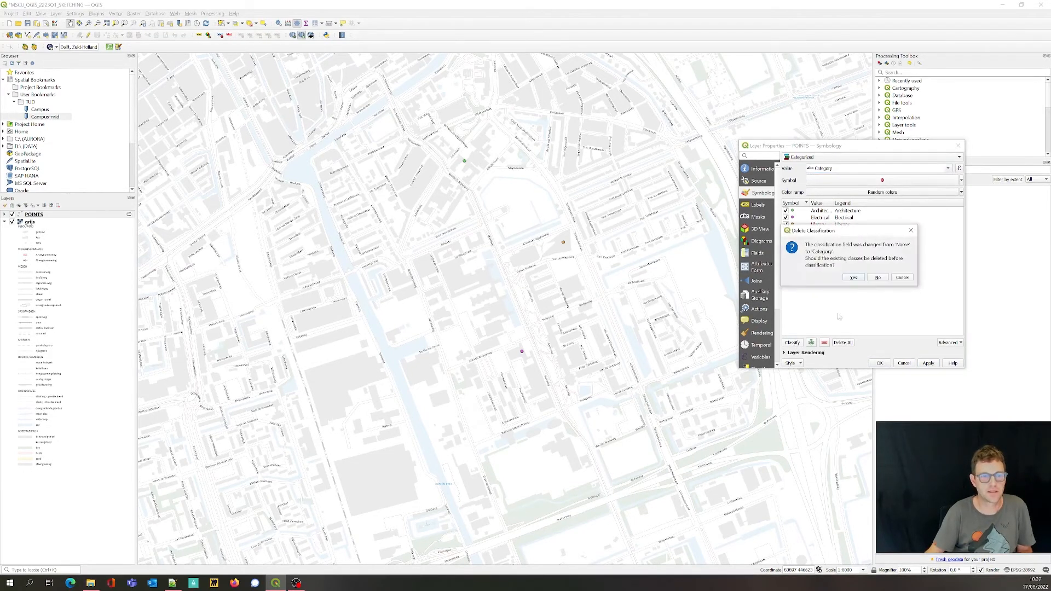
{"action": "left_click", "coordinate": [857, 279]}
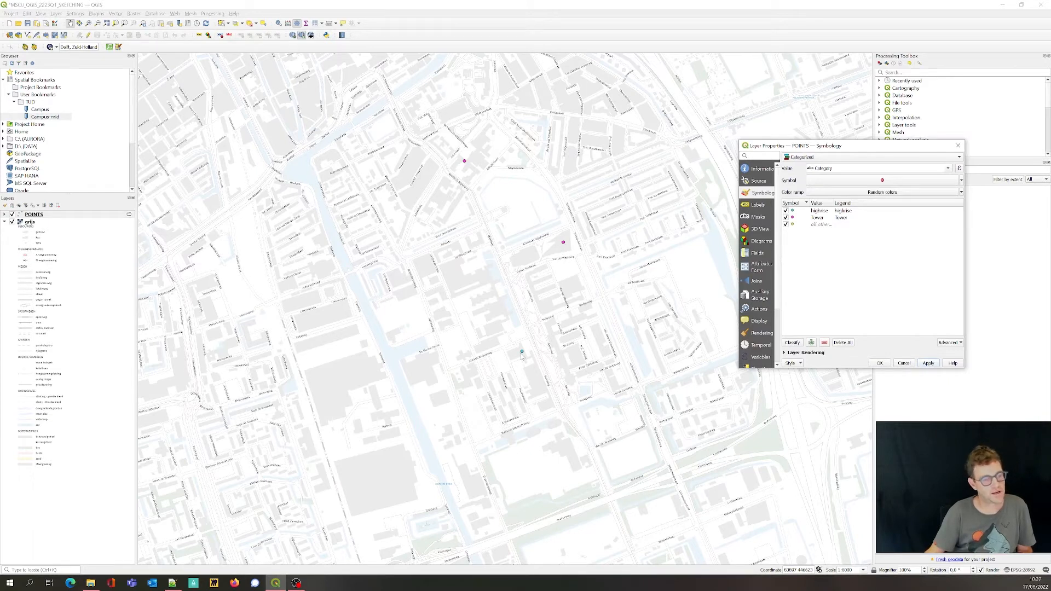
{"action": "left_click", "coordinate": [881, 363]}
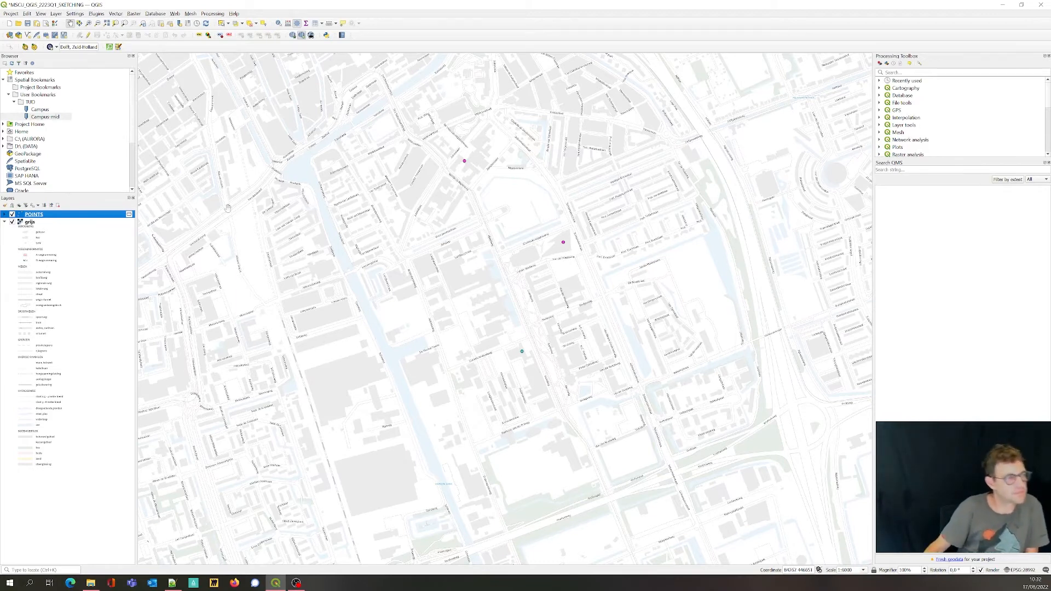
Make the POINTS scratch layer permanent as a GeoPackage file named Campus in D:\QGIS\SOURCE, with the layer name Points
{"action": "left_click", "coordinate": [129, 214]}
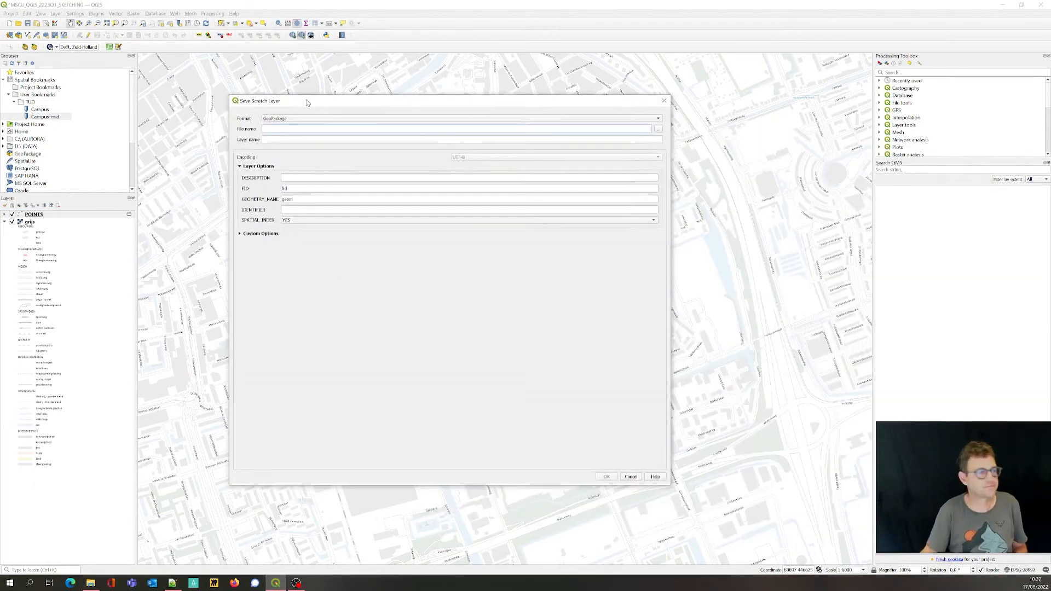
{"action": "left_click", "coordinate": [658, 129]}
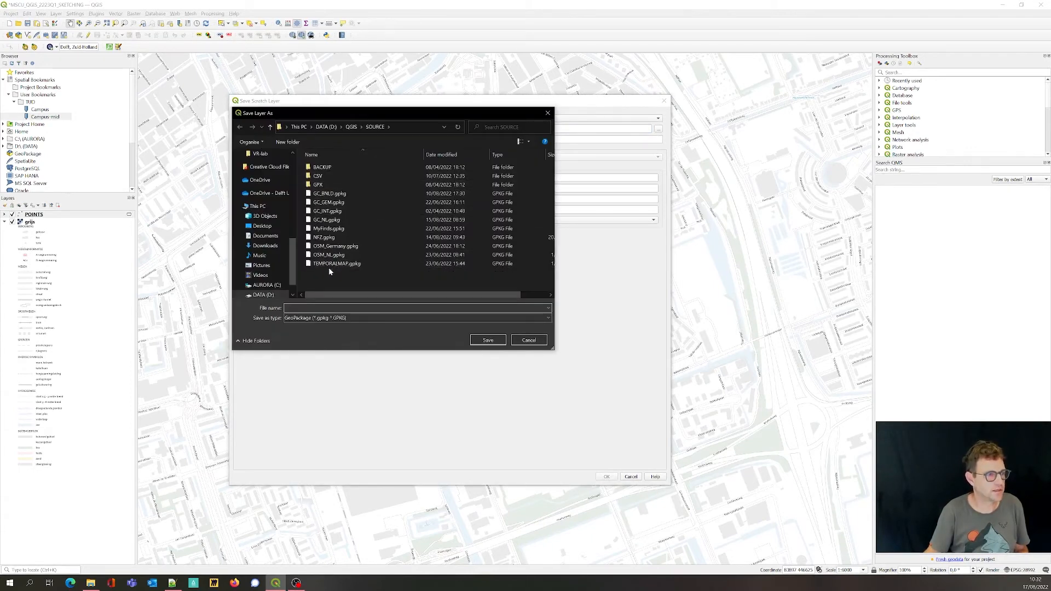
{"action": "left_click", "coordinate": [322, 308]}
{"action": "type", "text": "Campus"}
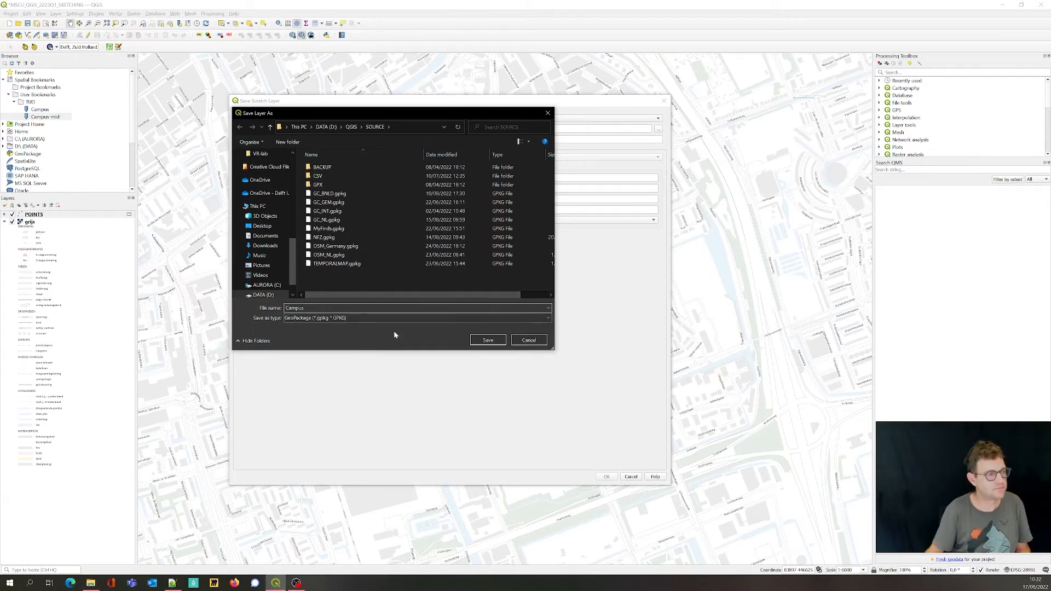
{"action": "left_click", "coordinate": [487, 340]}
{"action": "left_click_drag", "start_coordinate": [280, 139], "coordinate": [234, 141]}
{"action": "type", "text": "Points"}
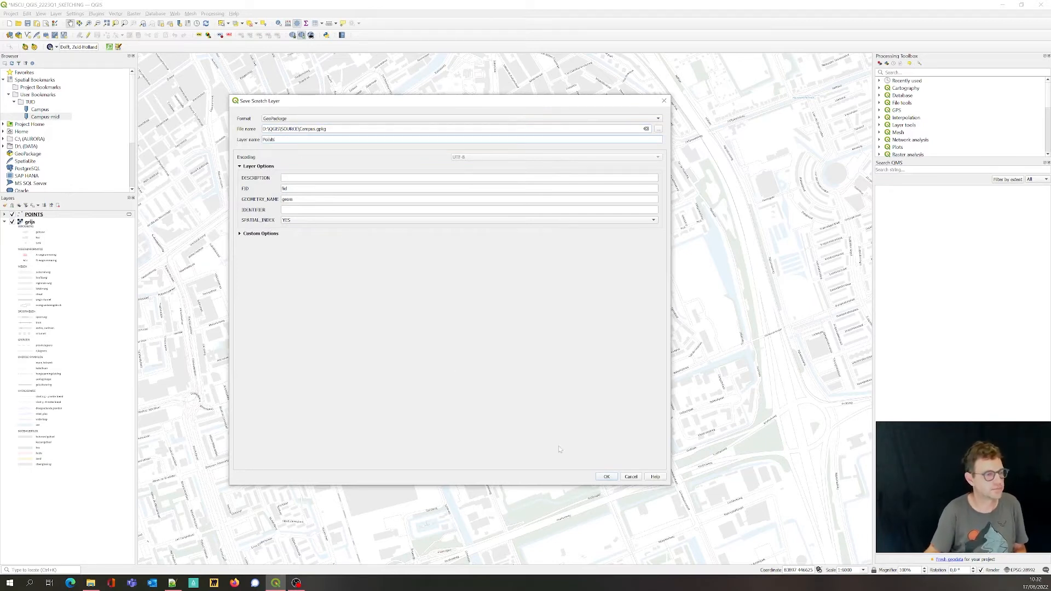
{"action": "left_click", "coordinate": [606, 477]}
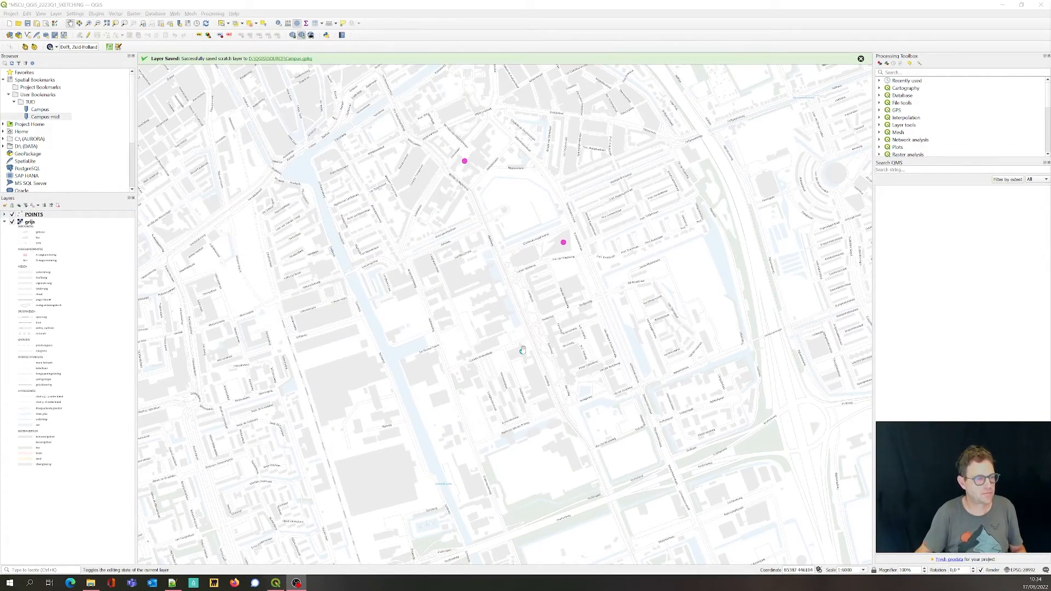
In the POINTS layer's categorized symbology, assign the topo hospital marker symbol to the highrise category
{"action": "double_click", "coordinate": [62, 217]}
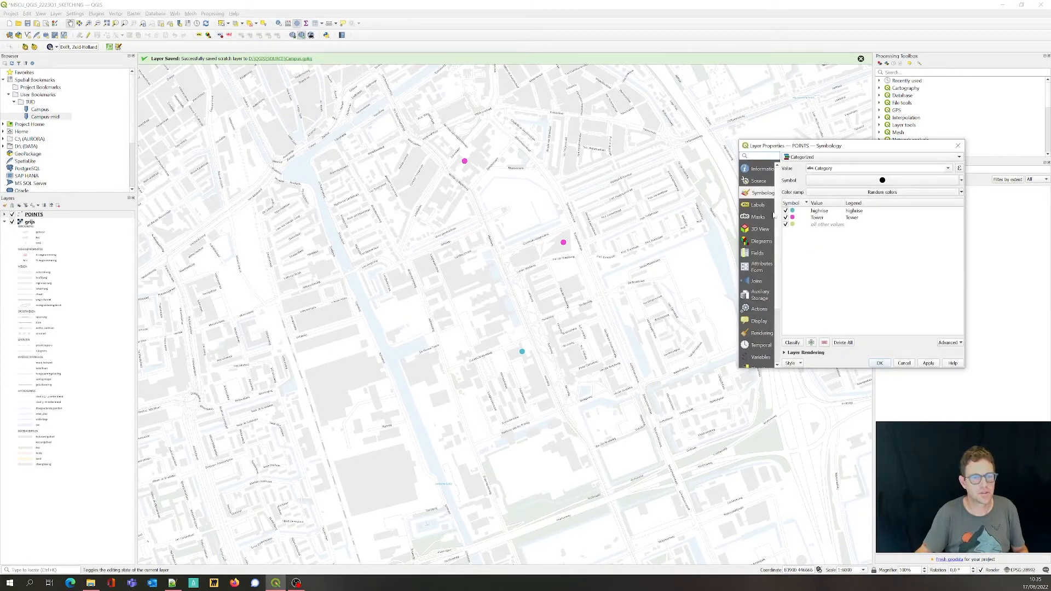
{"action": "double_click", "coordinate": [794, 211]}
{"action": "left_click_drag", "start_coordinate": [875, 169], "coordinate": [271, 109]}
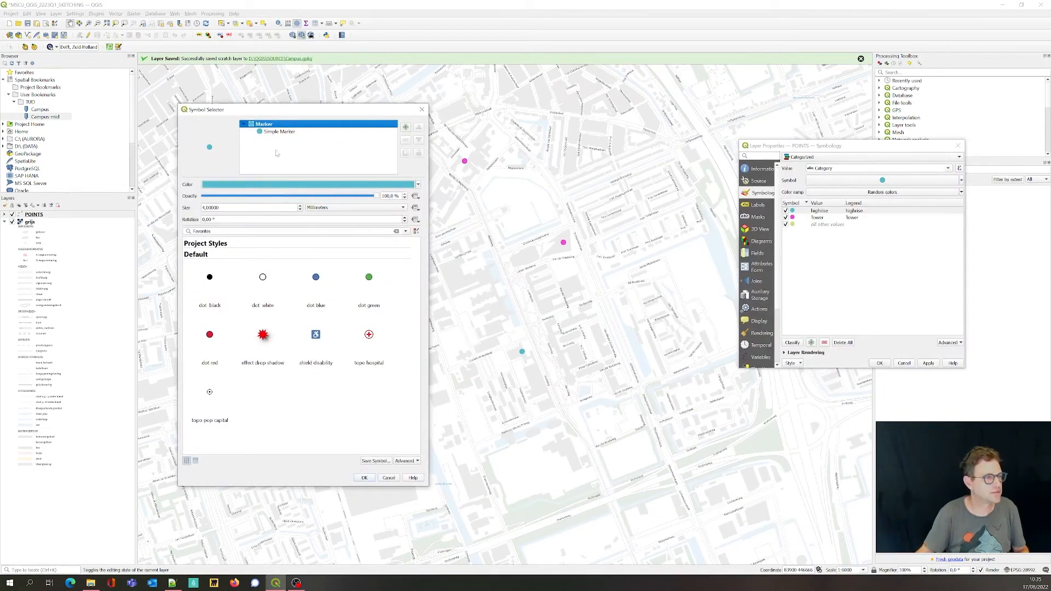
{"action": "left_click", "coordinate": [368, 336]}
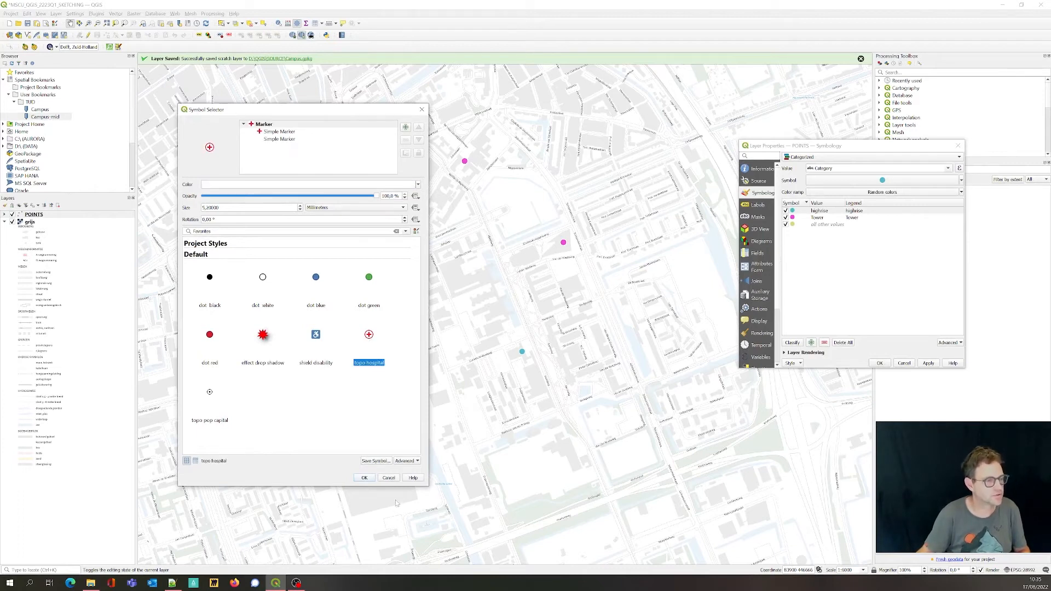
{"action": "left_click", "coordinate": [365, 478]}
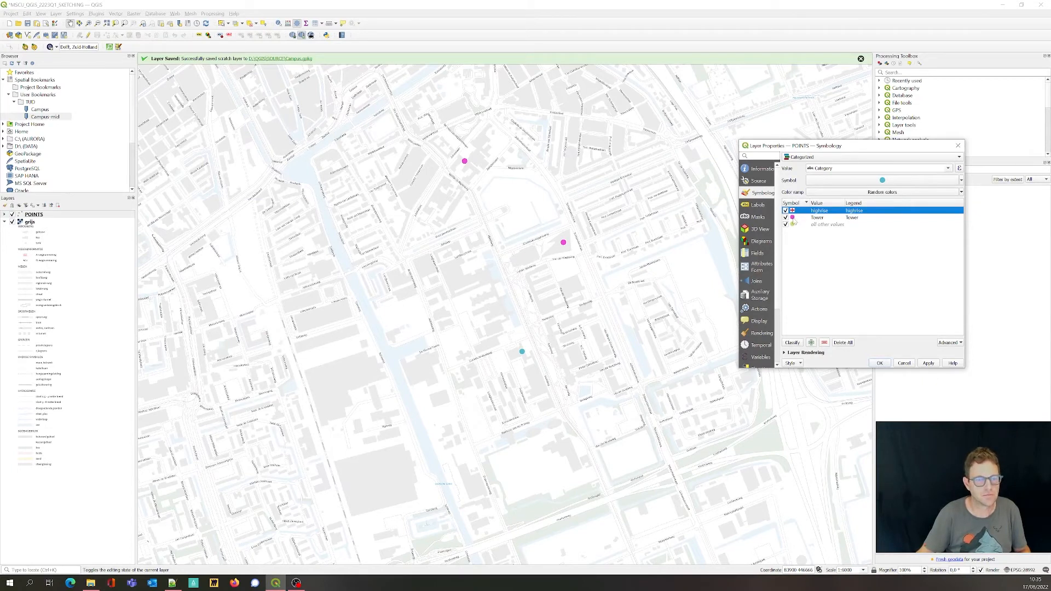
Assign the effect drop shadow marker symbol to the Tower category and apply the POINTS symbology
{"action": "double_click", "coordinate": [793, 219]}
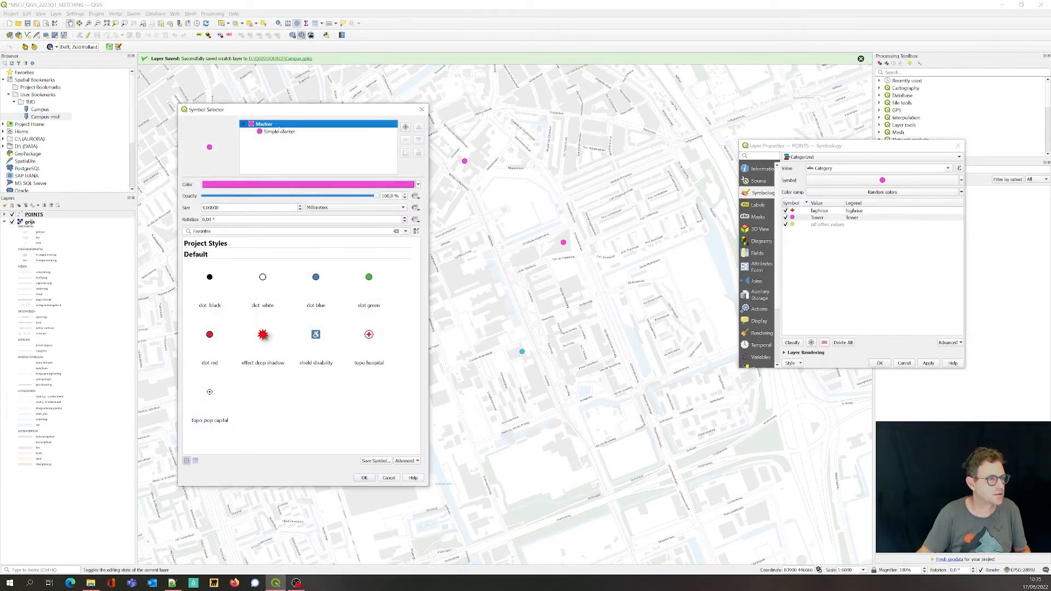
{"action": "left_click", "coordinate": [264, 335]}
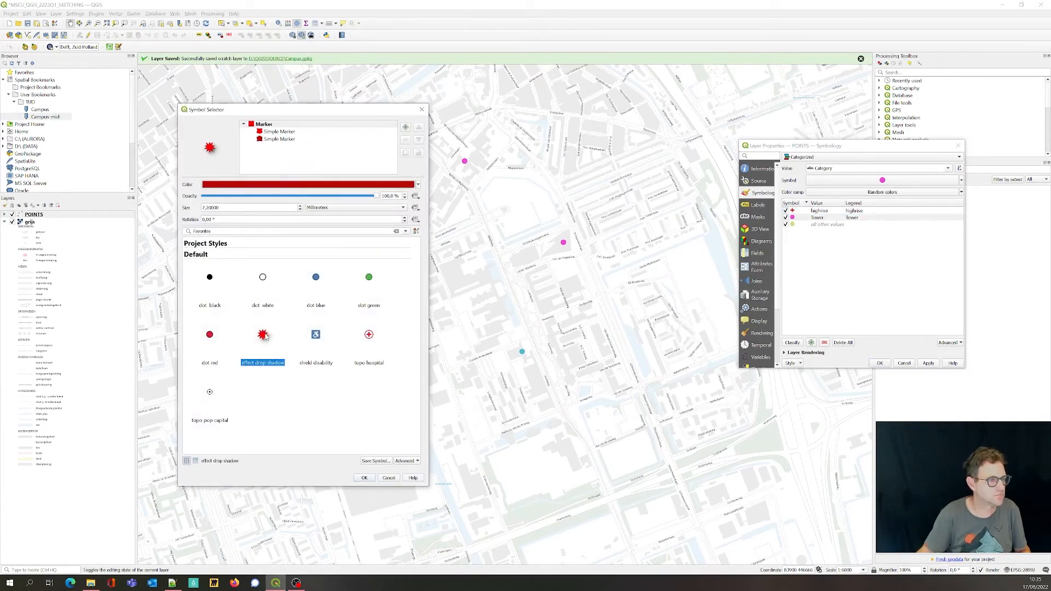
{"action": "left_click", "coordinate": [364, 478]}
{"action": "left_click", "coordinate": [928, 364]}
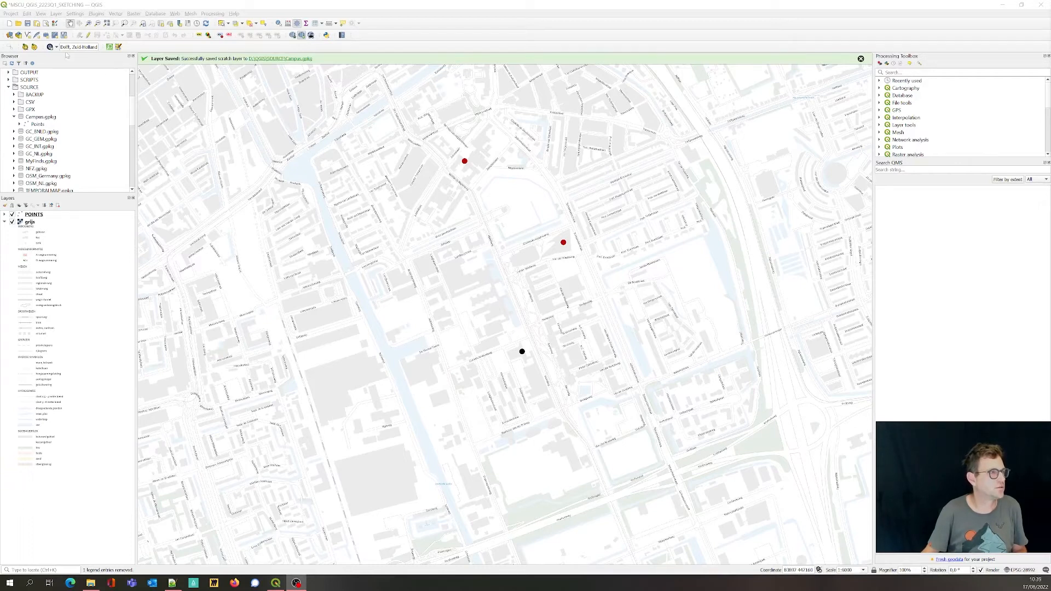
Set up a new temporary scratch layer named LINES with LineString geometry and the project CRS EPSG:28992 - Amersfoort / RD New
{"action": "left_click", "coordinate": [46, 35]}
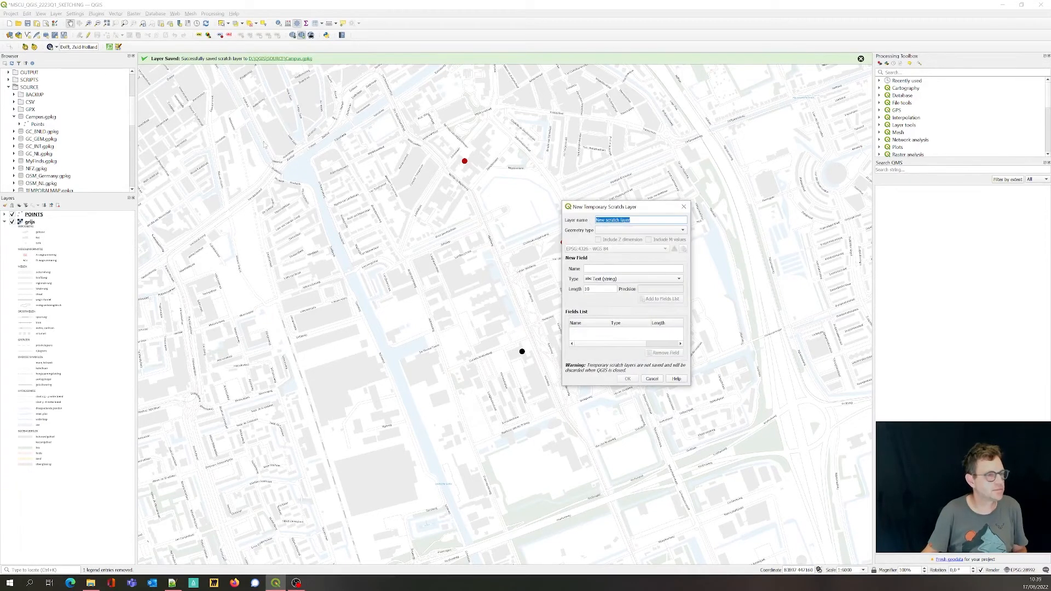
{"action": "type", "text": "LINES"}
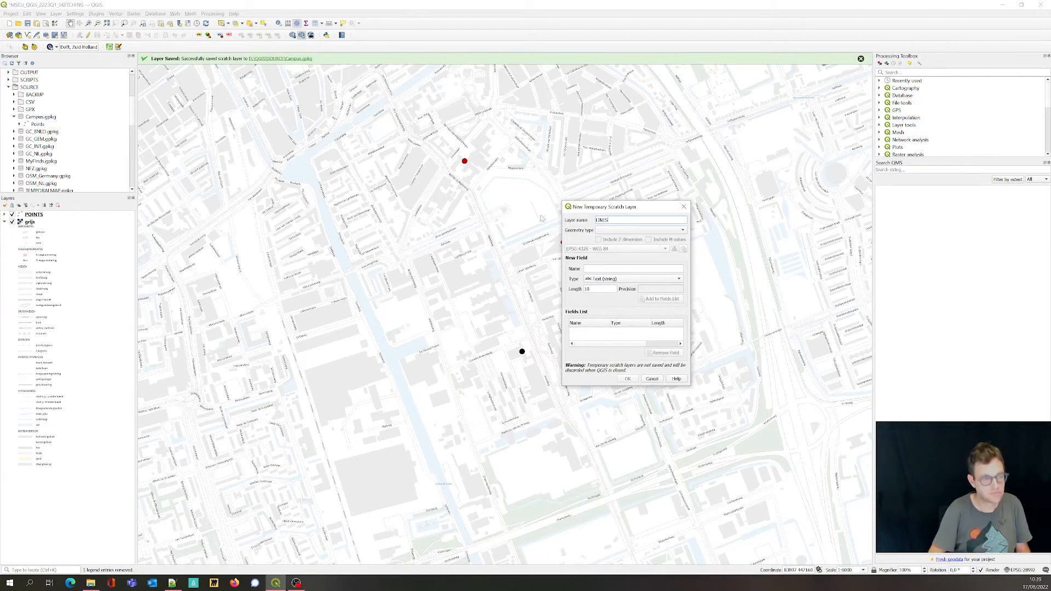
{"action": "left_click", "coordinate": [665, 231]}
{"action": "left_click", "coordinate": [644, 245]}
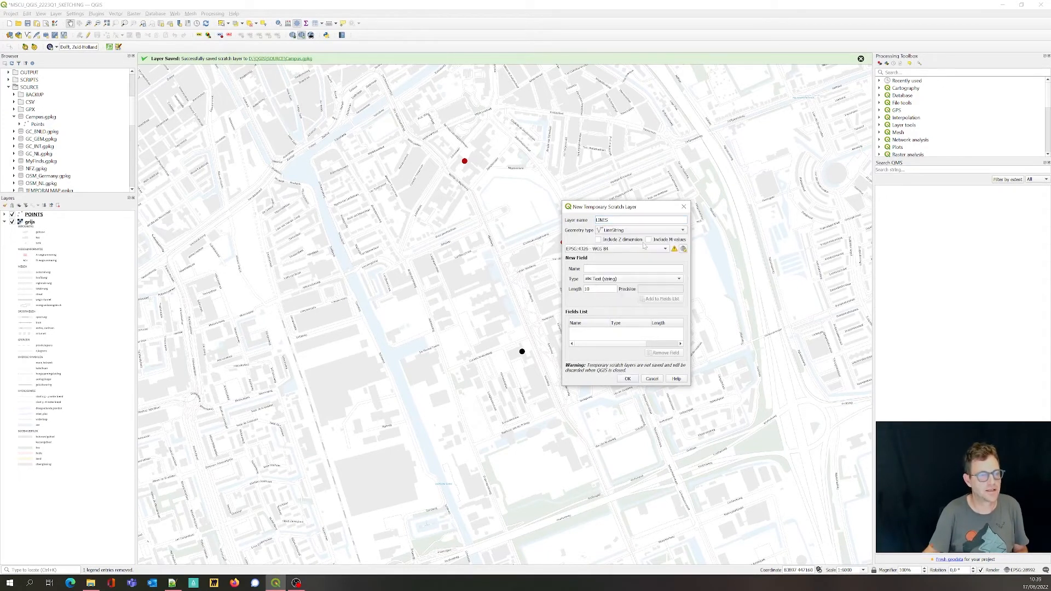
{"action": "left_click", "coordinate": [620, 250]}
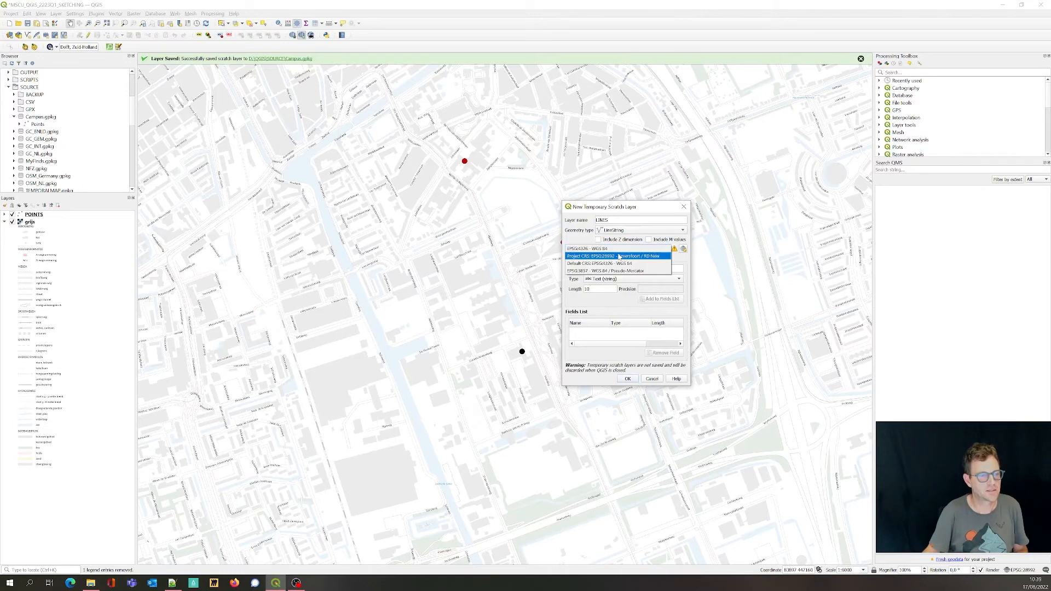
{"action": "left_click", "coordinate": [618, 260]}
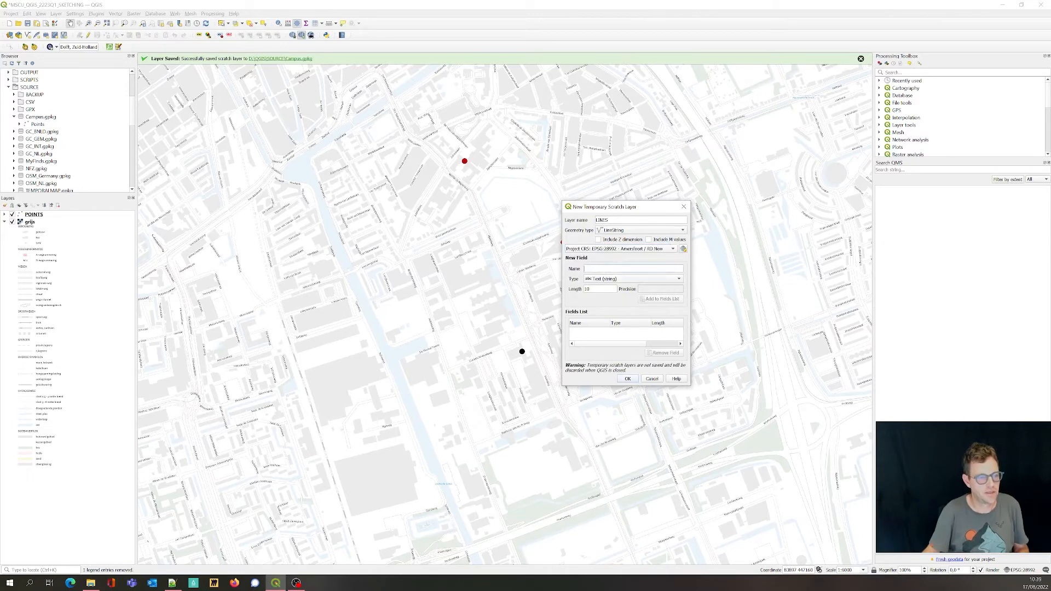
Add text fields NAME with length 50 and CAT with length 20, and create the LINES layer
{"action": "type", "text": "NAME"}
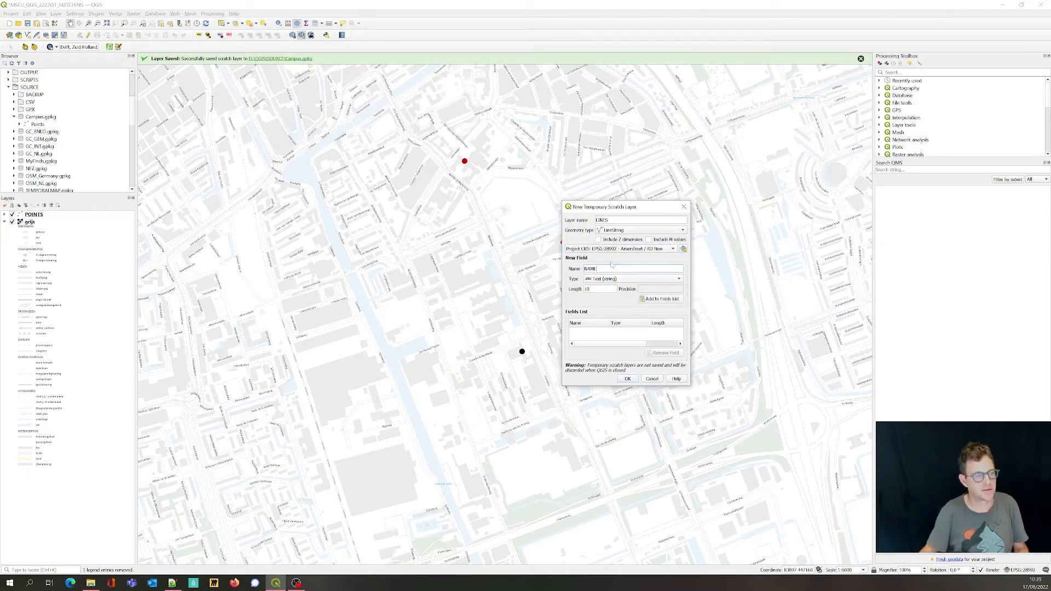
{"action": "double_click", "coordinate": [587, 289]}
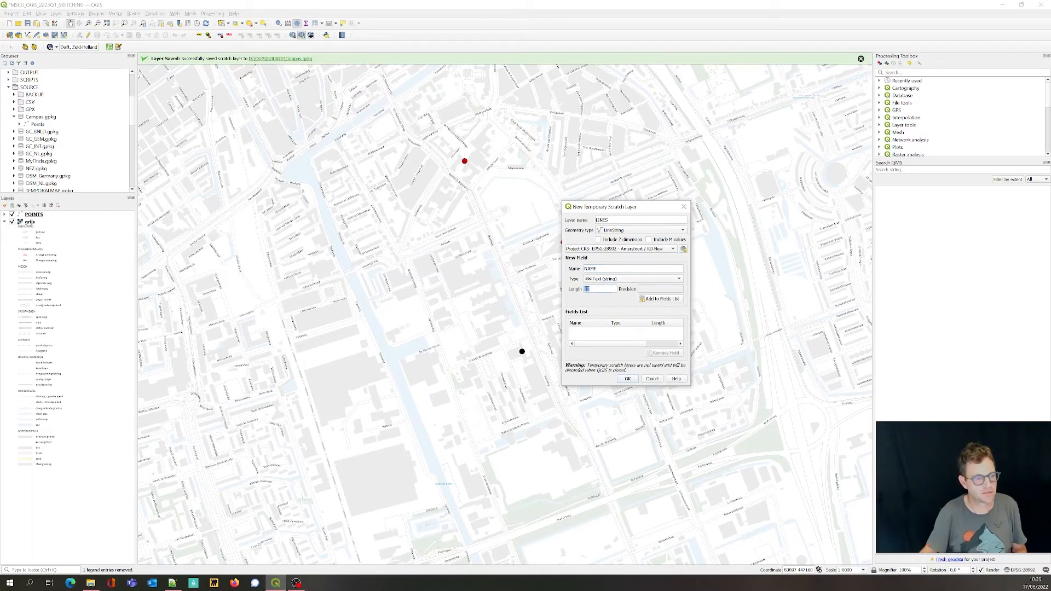
{"action": "left_click", "coordinate": [662, 299]}
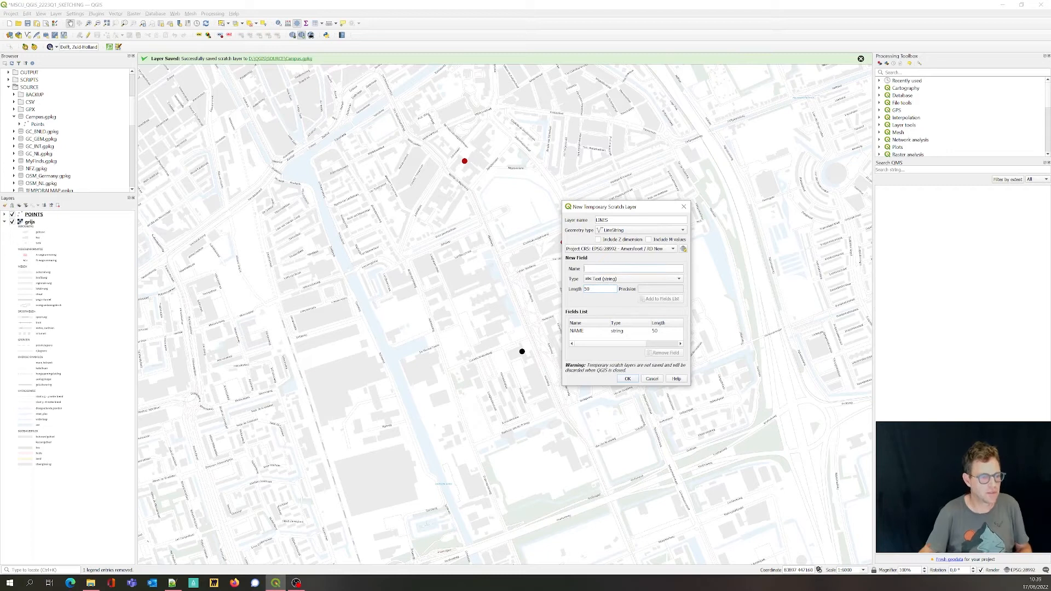
{"action": "type", "text": "CAT"}
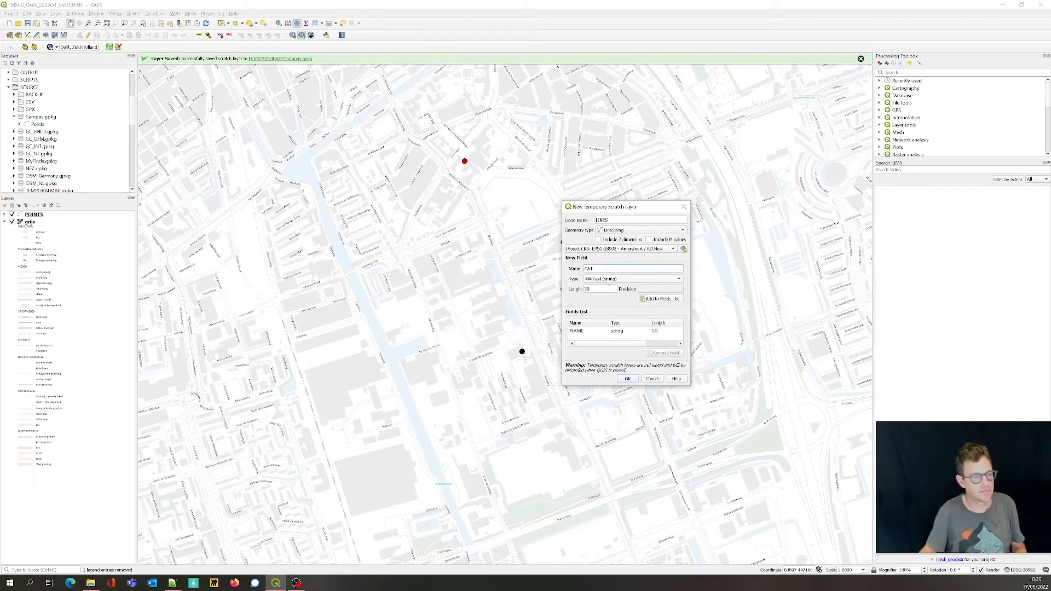
{"action": "type", "text": "20"}
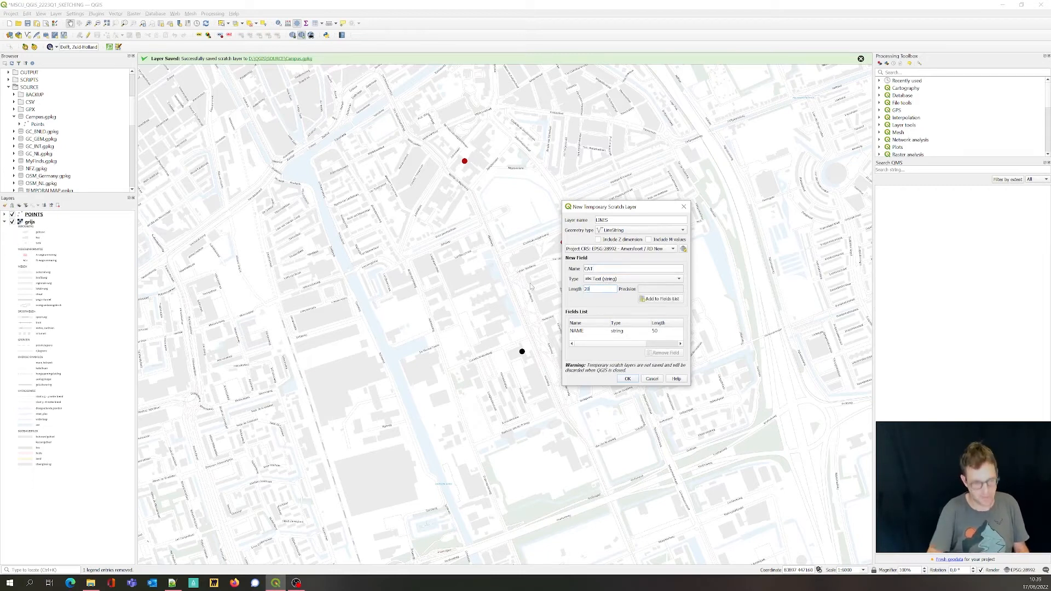
{"action": "left_click", "coordinate": [657, 299]}
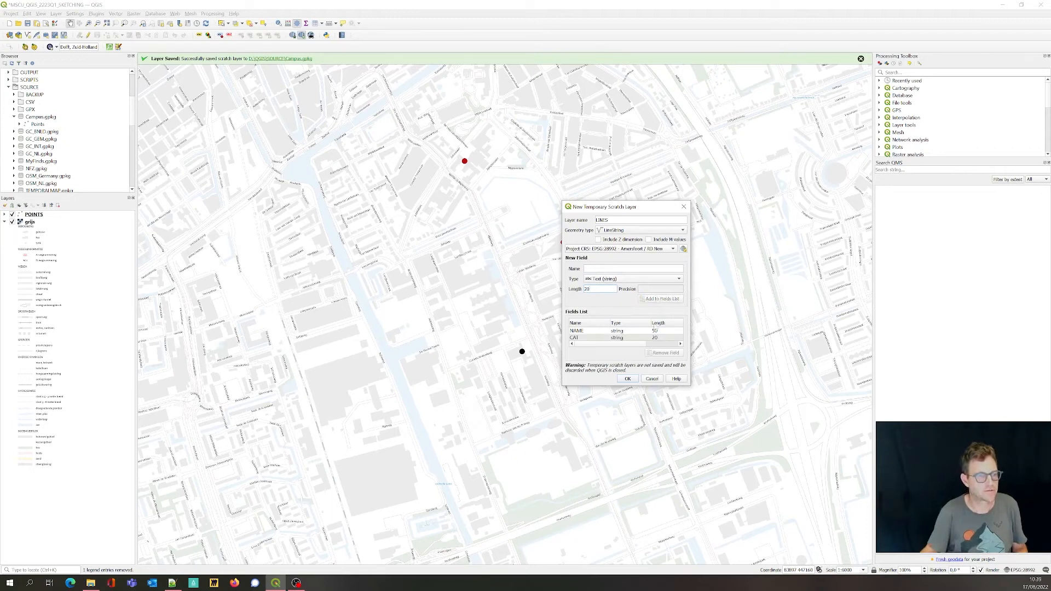
{"action": "left_click", "coordinate": [630, 379]}
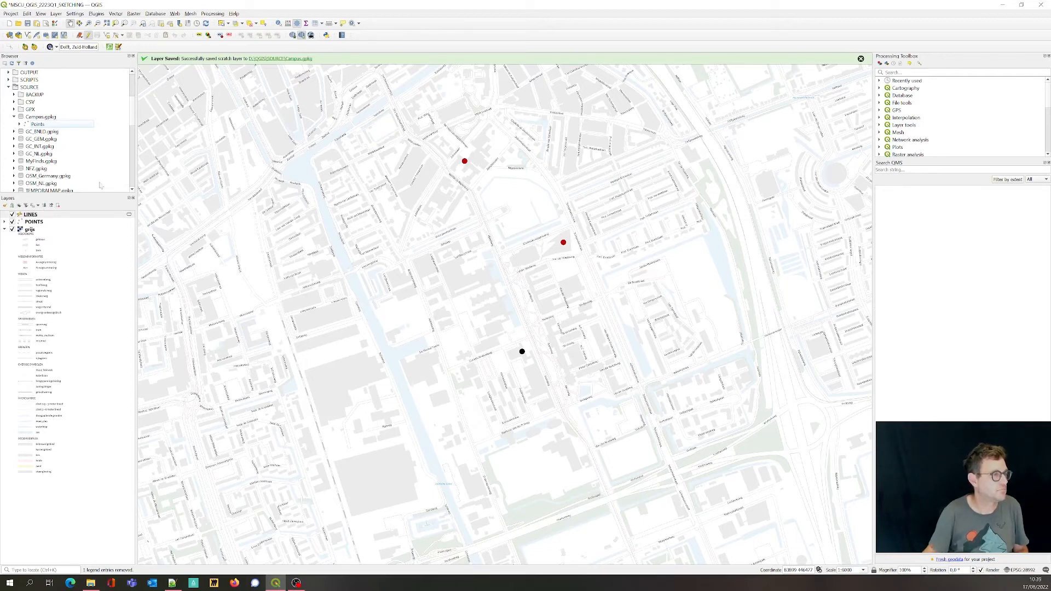
Make the LINES scratch layer permanent in the existing Campus.gpkg GeoPackage in D:\QGIS\SOURCE, with the layer name LINES
{"action": "left_click", "coordinate": [129, 215]}
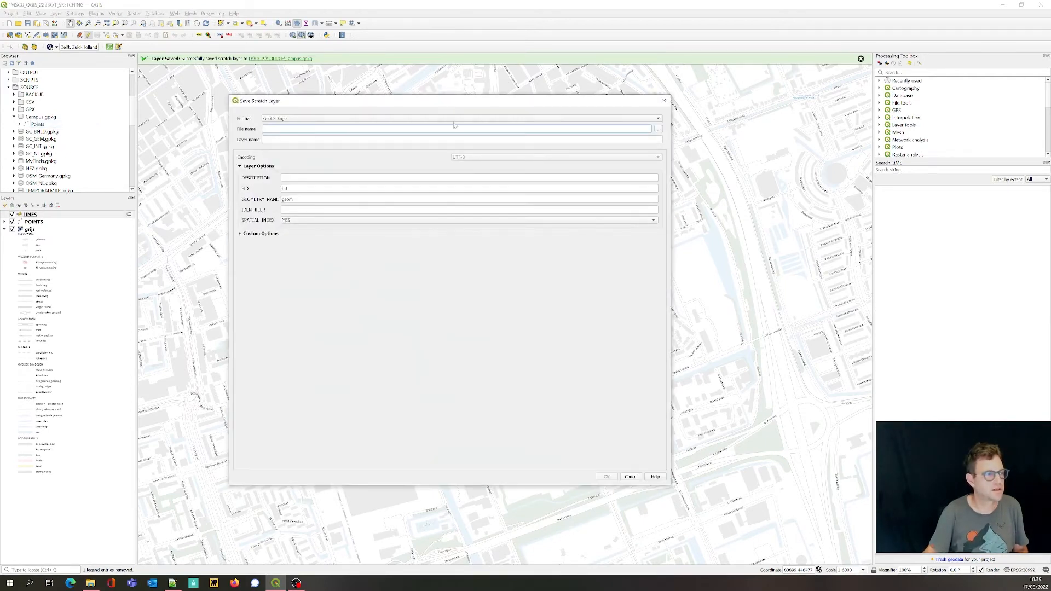
{"action": "left_click", "coordinate": [659, 130]}
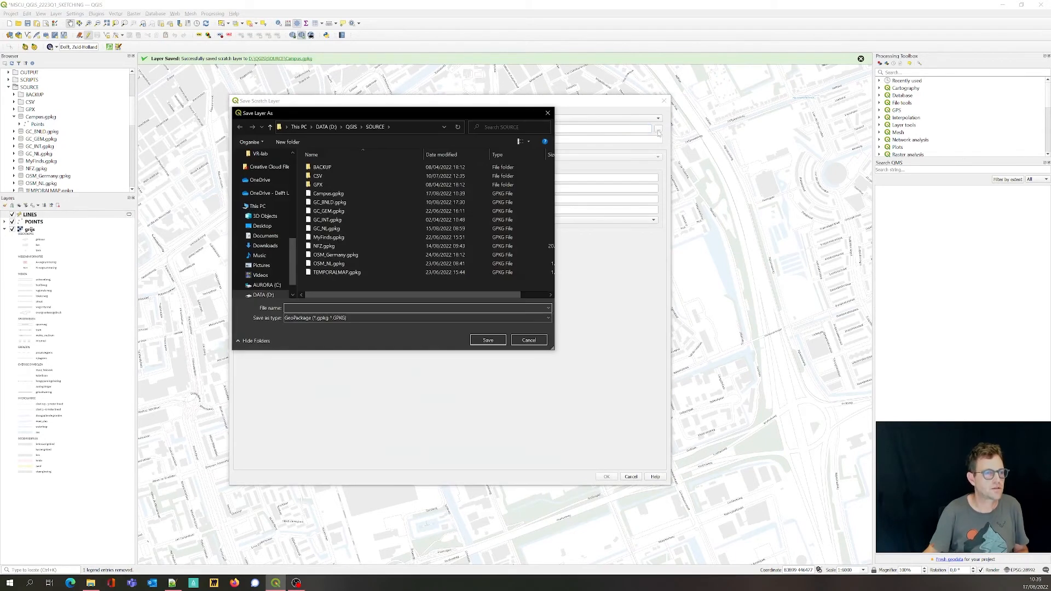
{"action": "double_click", "coordinate": [336, 195]}
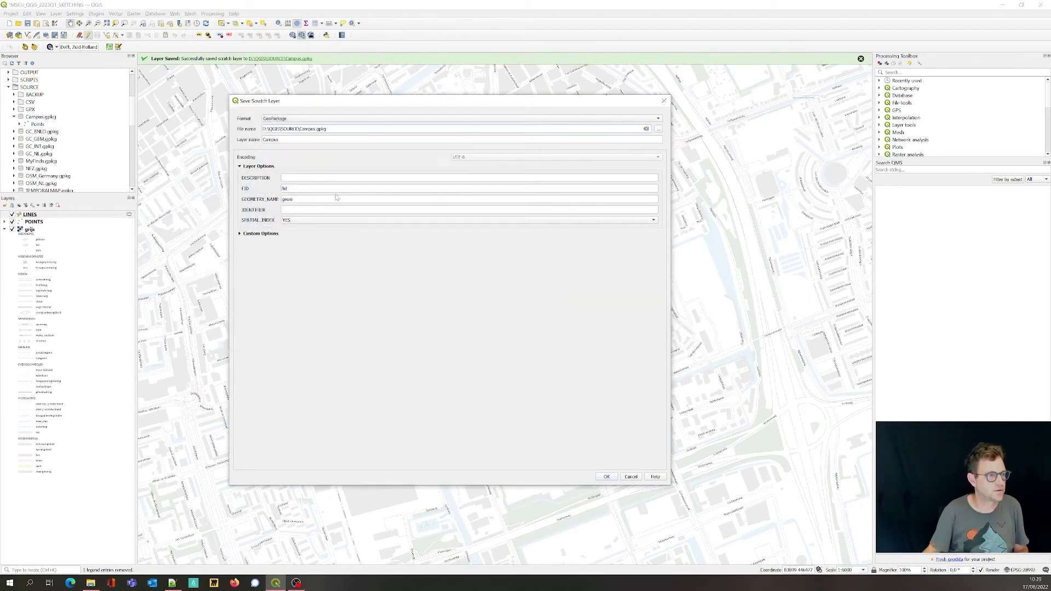
{"action": "double_click", "coordinate": [275, 139]}
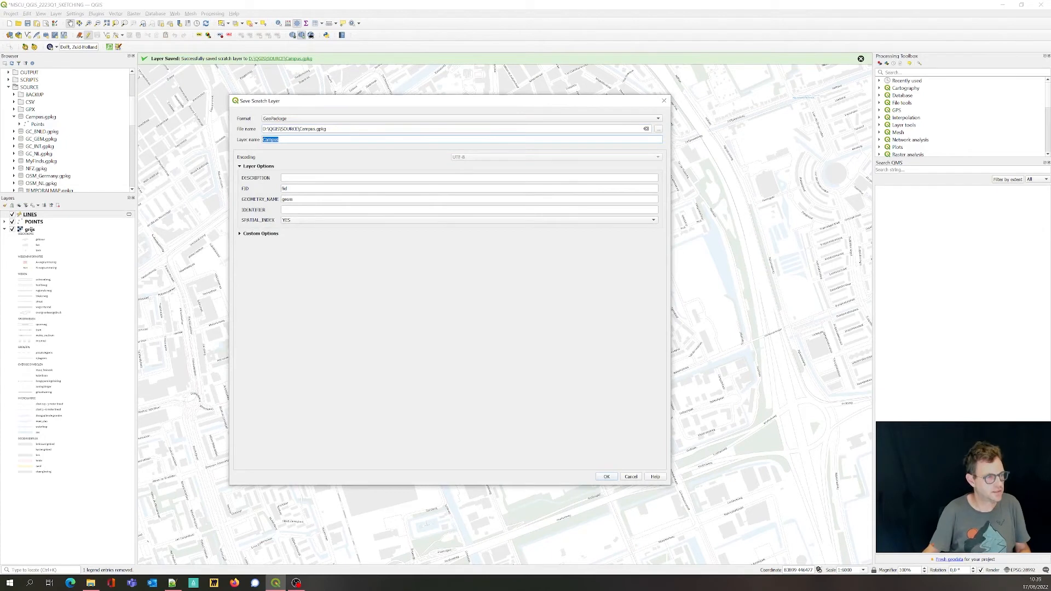
{"action": "type", "text": "LINES"}
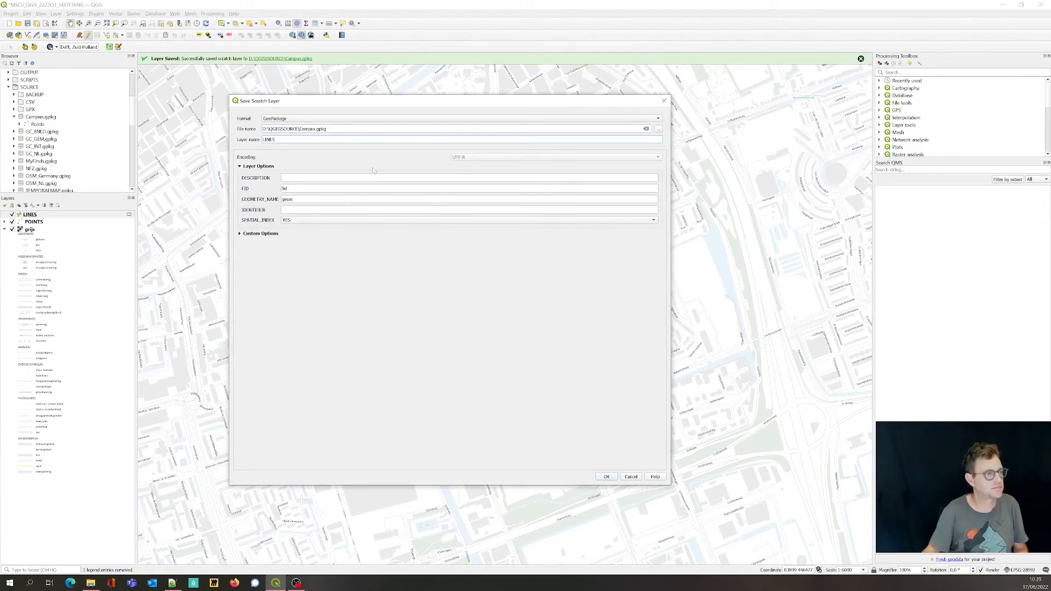
{"action": "left_click", "coordinate": [607, 477]}
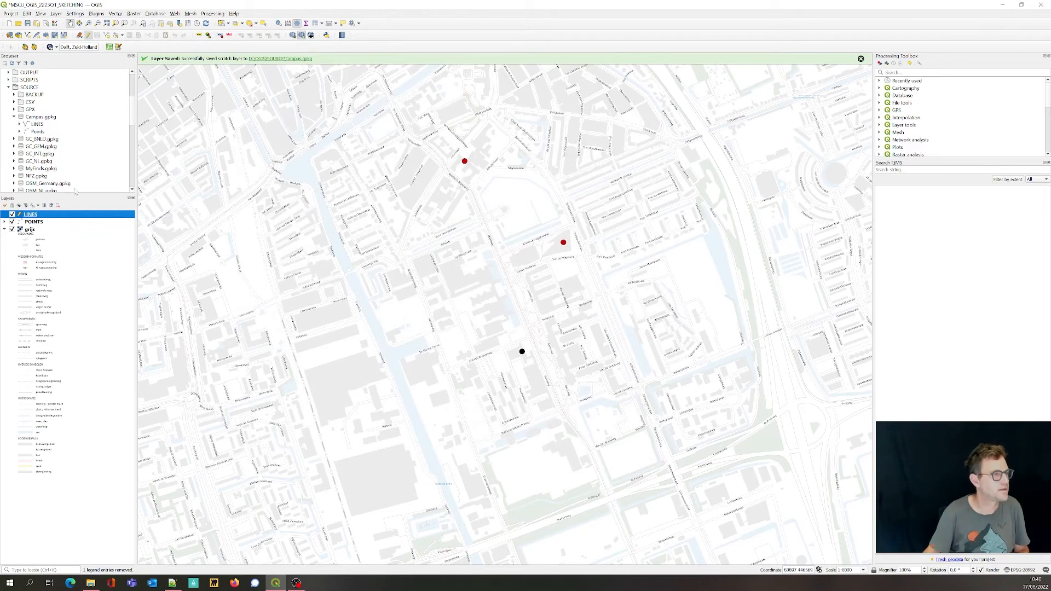
Digitize a line in the LINES layer along the main road through the campus, from north of the points to the map view's southern edge
{"action": "left_click", "coordinate": [90, 37]}
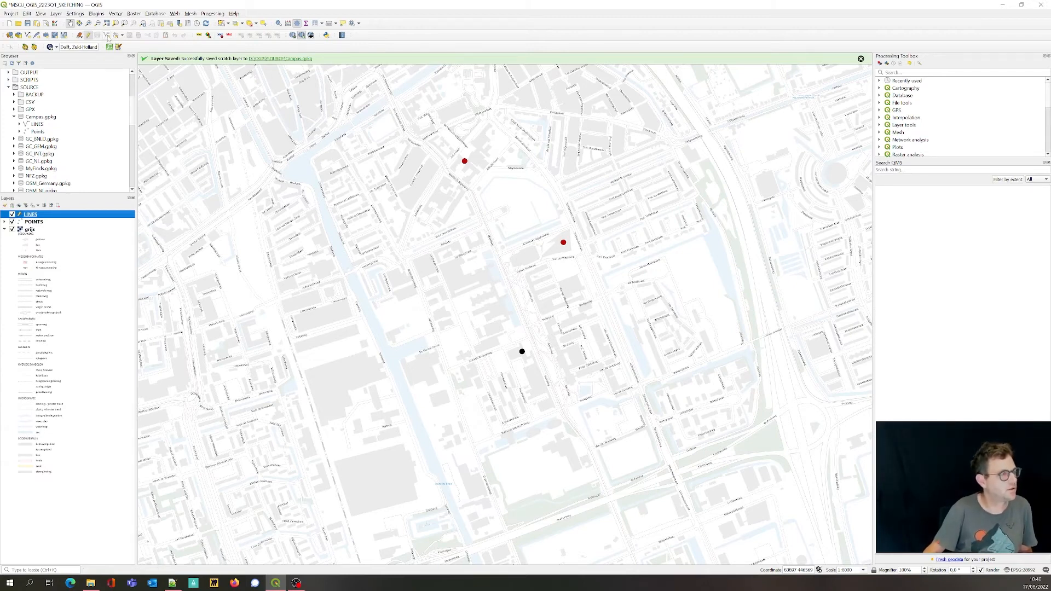
{"action": "left_click", "coordinate": [108, 36]}
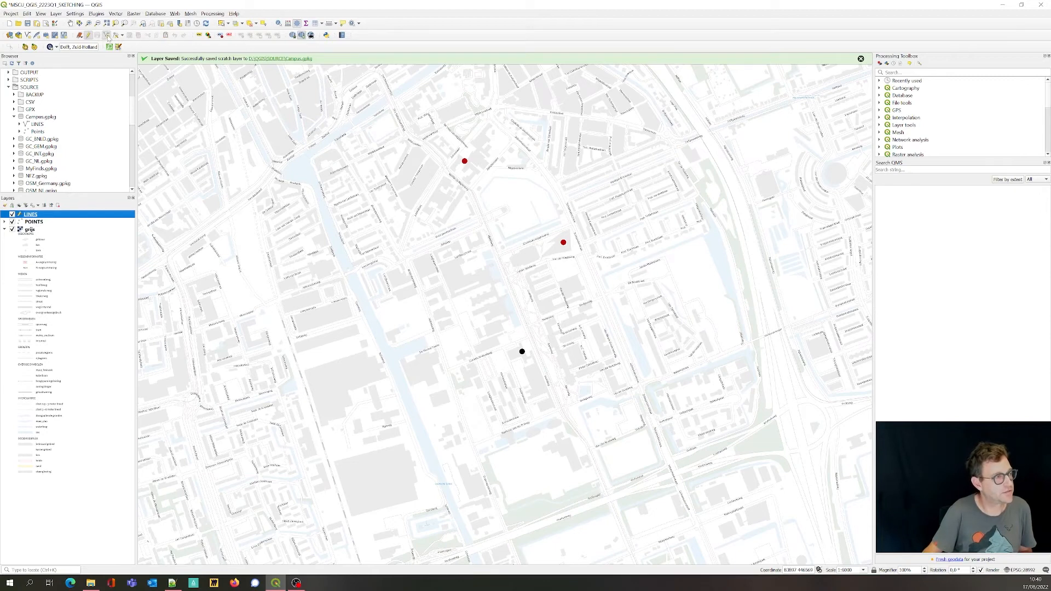
{"action": "left_click", "coordinate": [393, 103]}
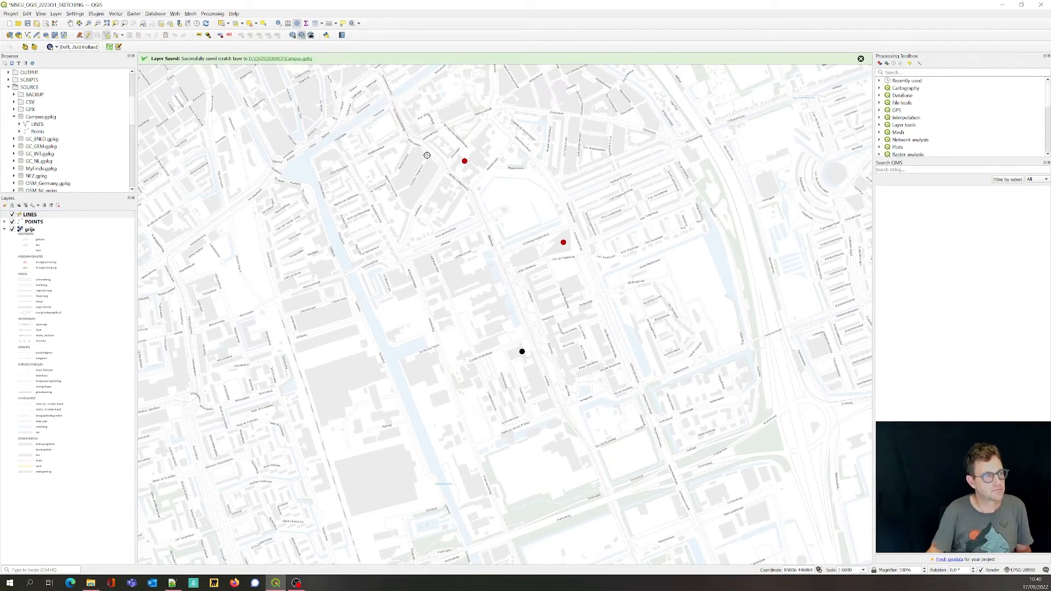
{"action": "left_click", "coordinate": [469, 194]}
{"action": "left_click", "coordinate": [560, 406]}
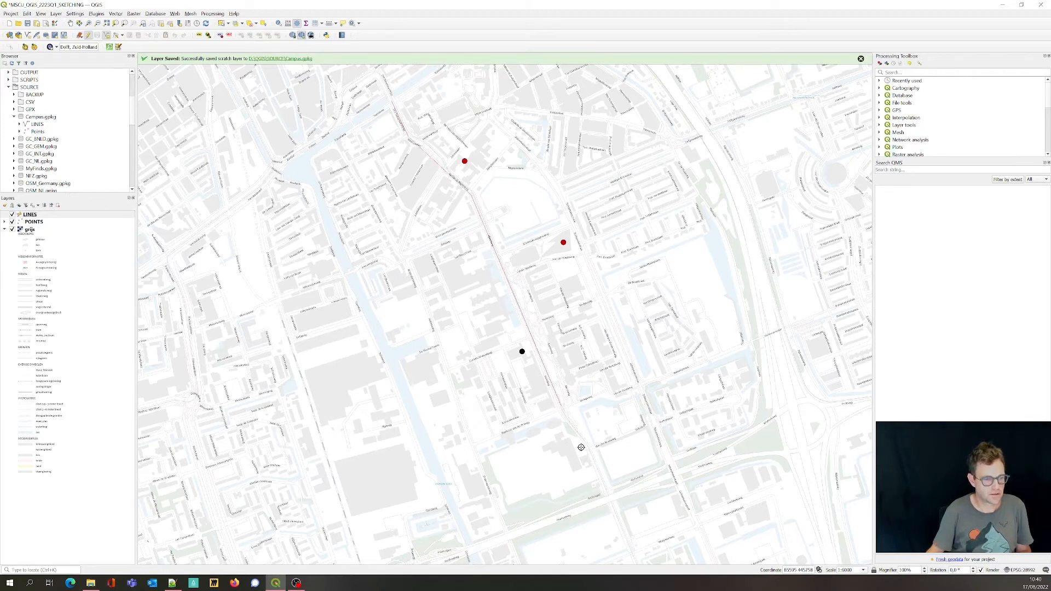
{"action": "left_click", "coordinate": [632, 556]}
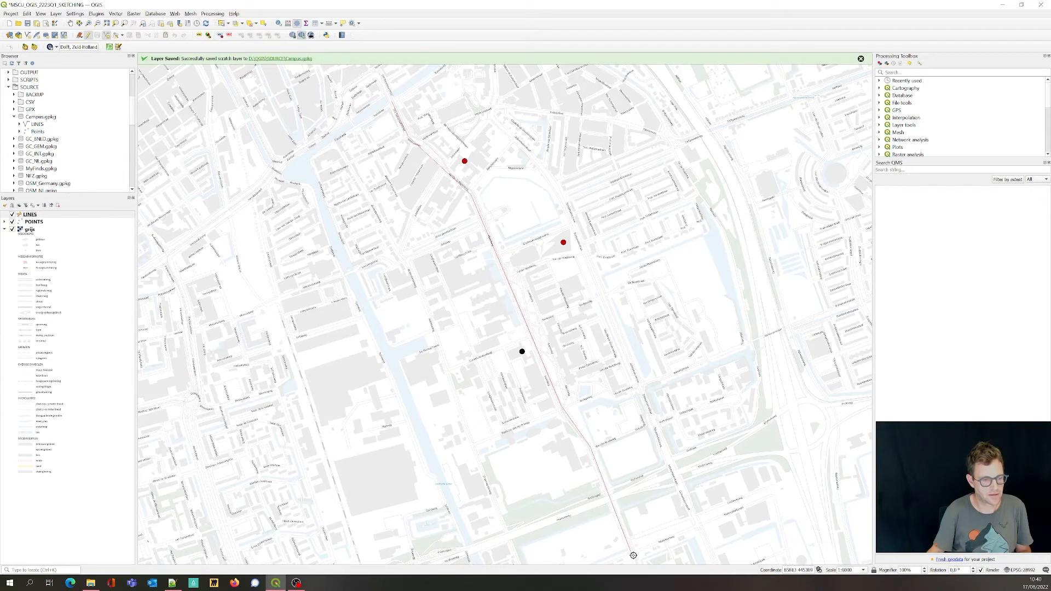
{"action": "right_click", "coordinate": [631, 554]}
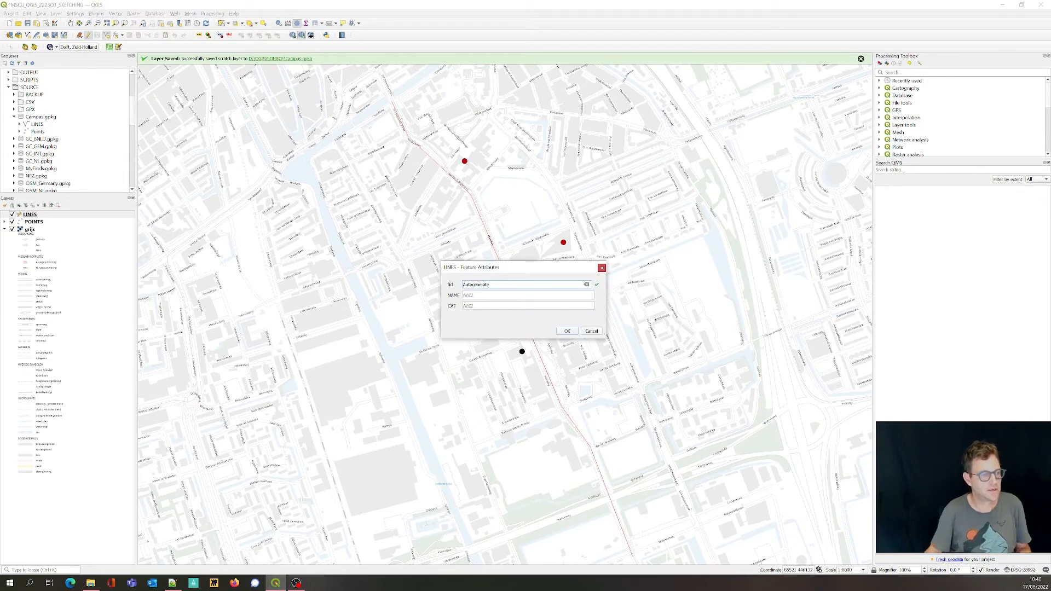
Store the main road line with the NAME ARTERY and the CAT main
{"action": "left_click", "coordinate": [536, 294]}
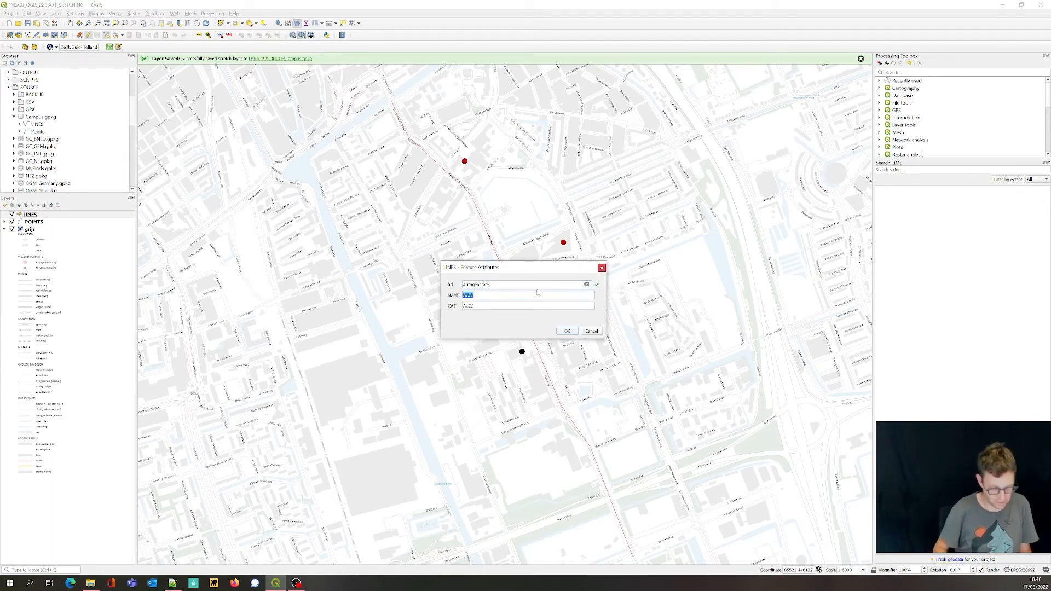
{"action": "type", "text": "ARTERY"}
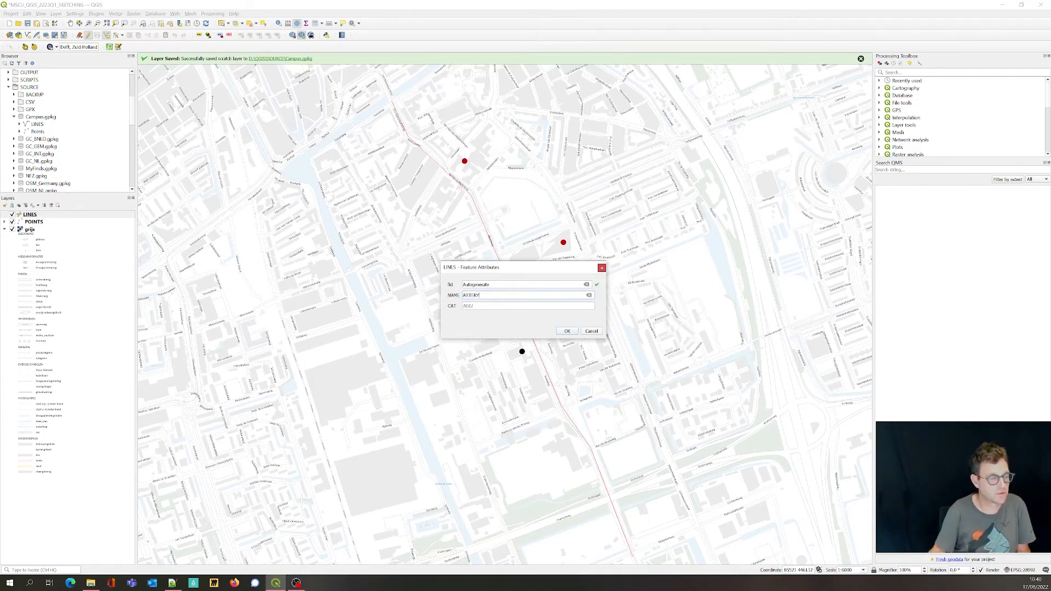
{"action": "key", "text": "Tab"}
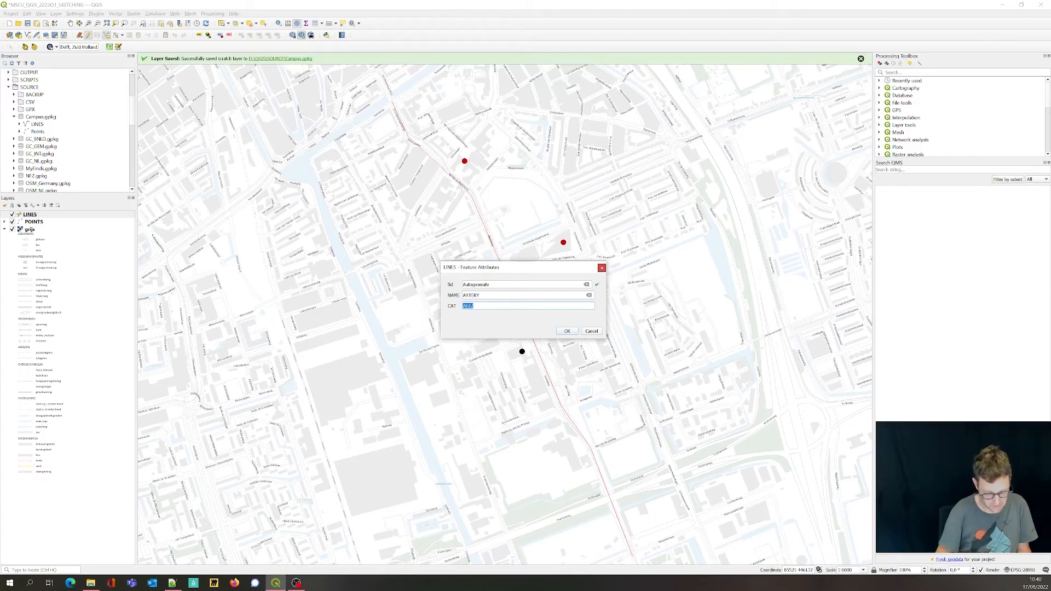
{"action": "type", "text": "main"}
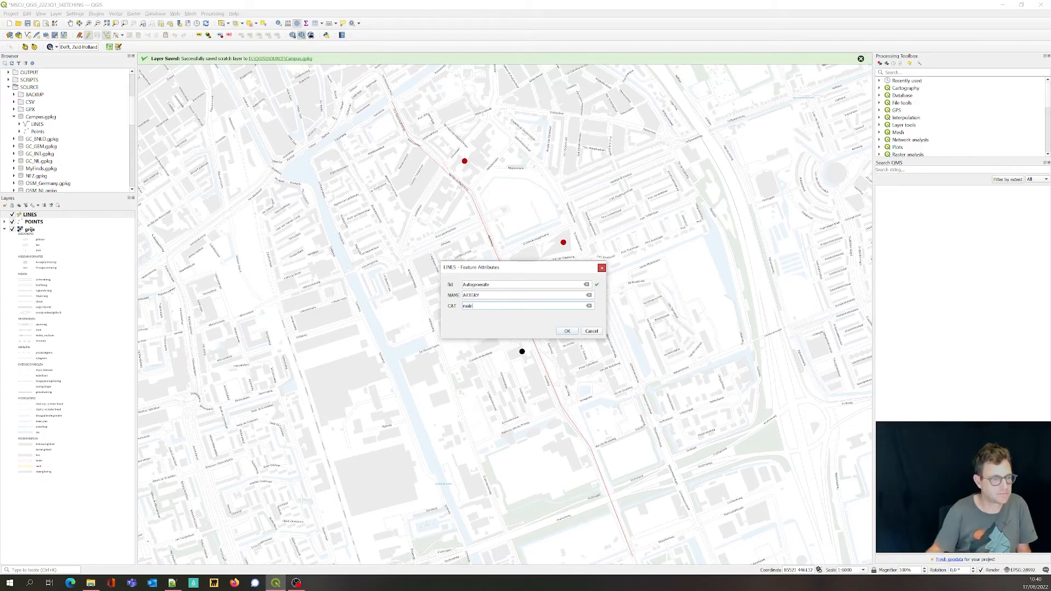
{"action": "left_click", "coordinate": [567, 331]}
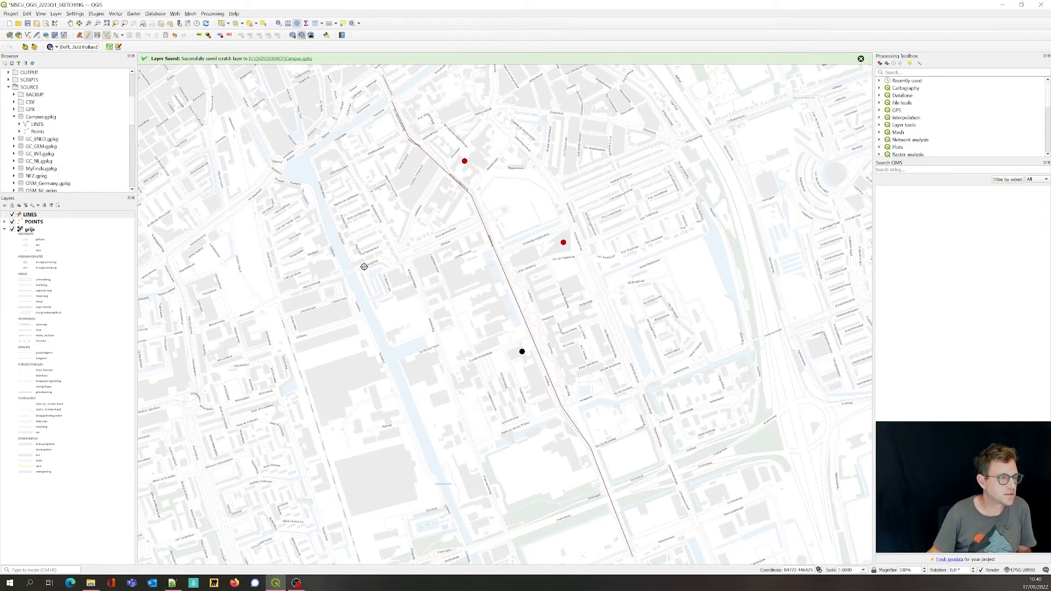
Finish a line over the canal crossing west of the campus, with NAME abwoudsebrug and CAT bridge
{"action": "right_click", "coordinate": [371, 266]}
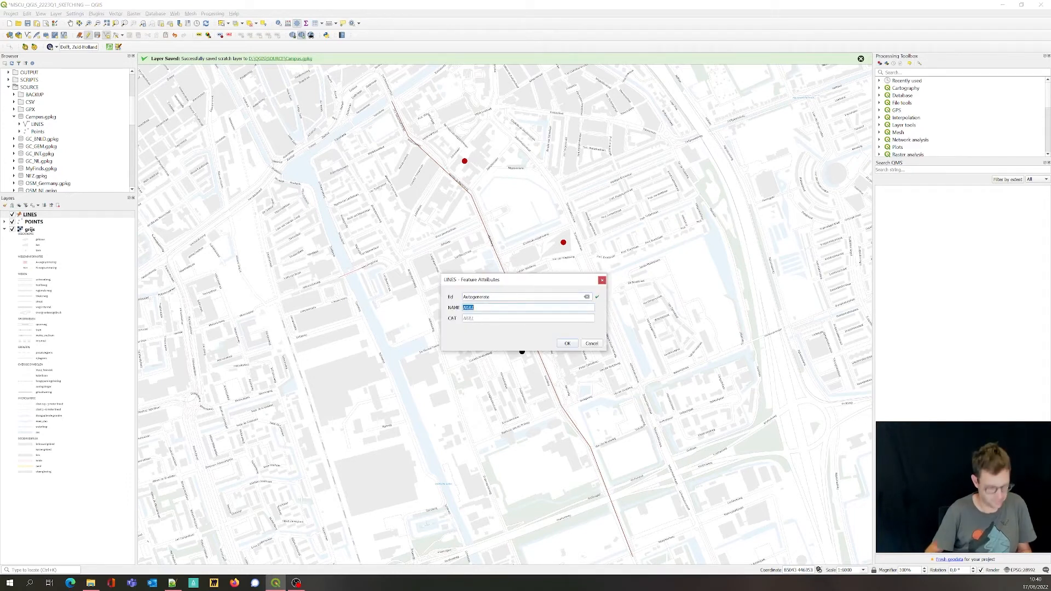
{"action": "type", "text": "br"}
{"action": "key", "text": "Tab"}
{"action": "type", "text": "bri"}
{"action": "key", "text": "shift+Tab"}
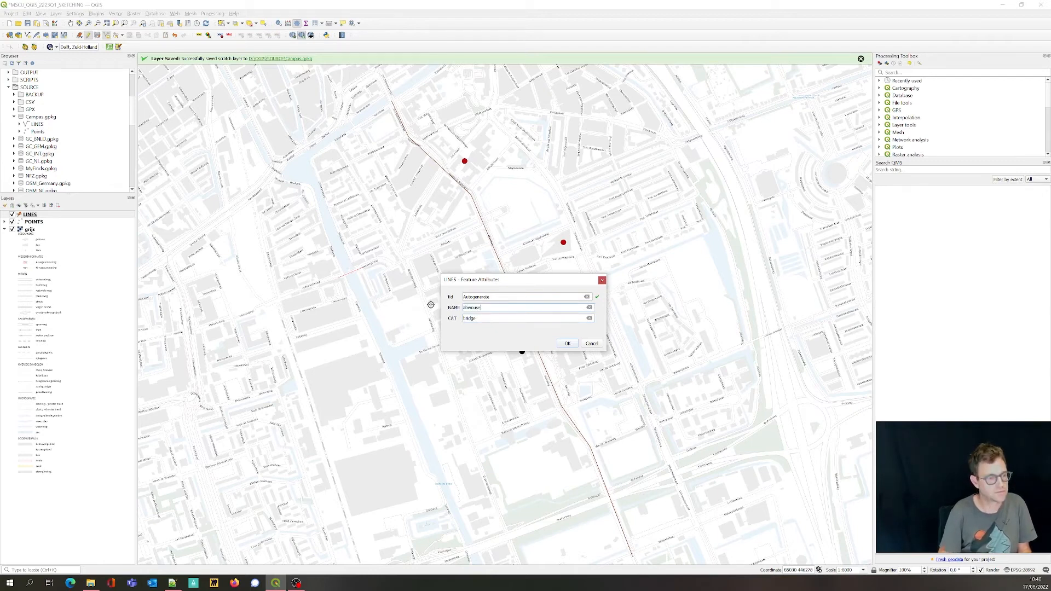
{"action": "type", "text": "abwoudsebru"}
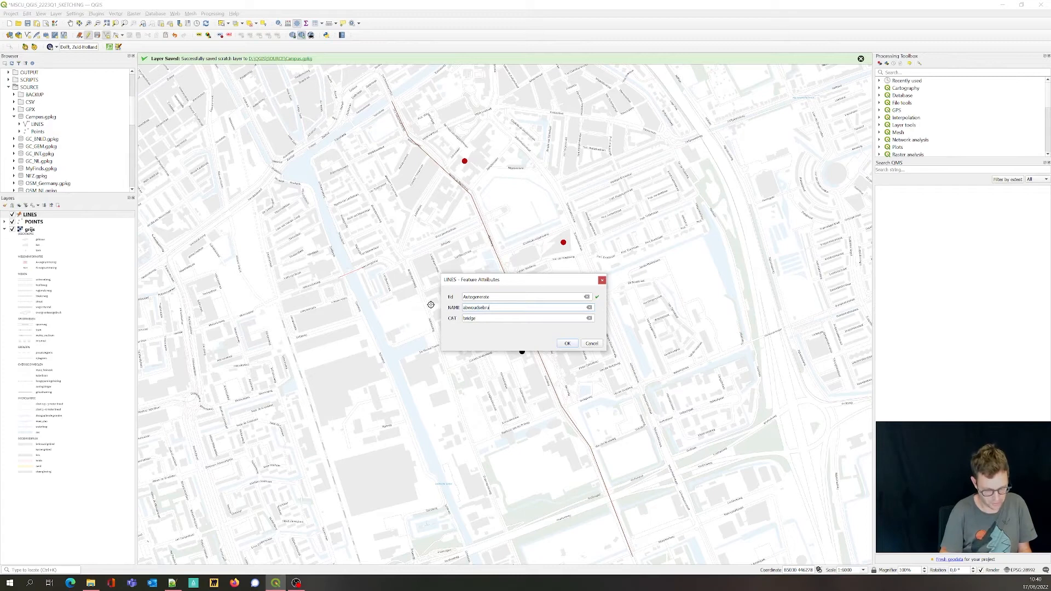
{"action": "type", "text": "g"}
{"action": "left_click", "coordinate": [569, 343]}
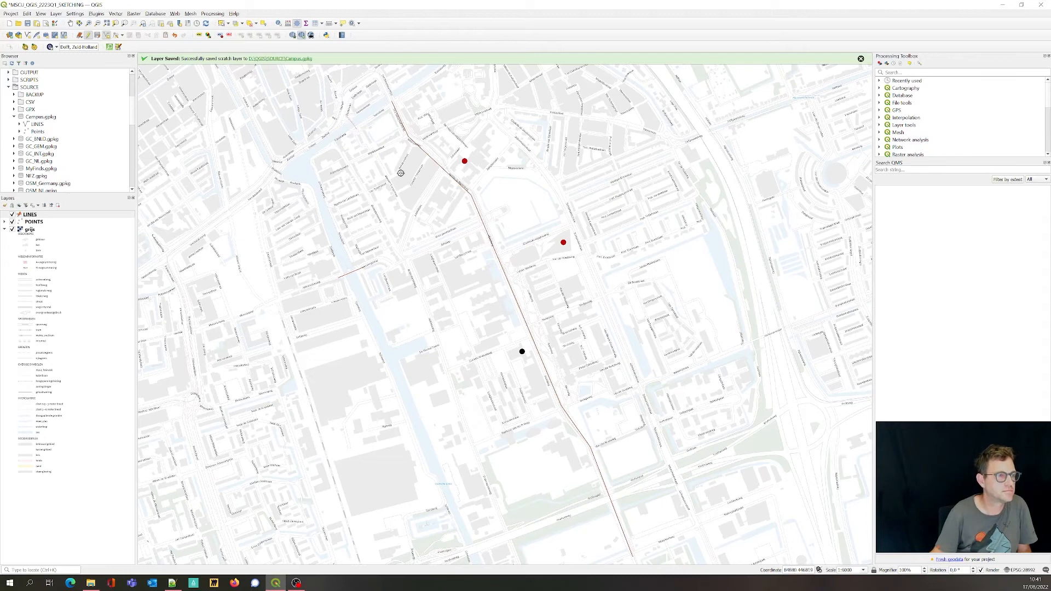
Digitize a short line over the canal crossing northwest of the points, with NAME Hambrug and CAT bridge
{"action": "right_click", "coordinate": [358, 130]}
{"action": "key", "text": "Tab"}
{"action": "key", "text": "Tab"}
{"action": "type", "text": "b"}
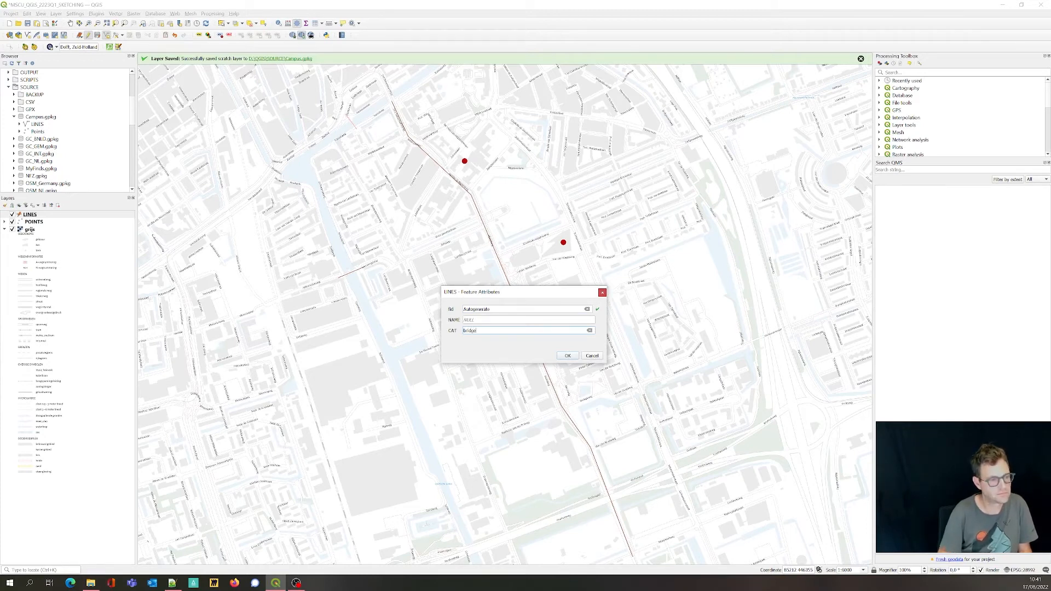
{"action": "key", "text": "shift+Tab"}
{"action": "type", "text": "Ho"}
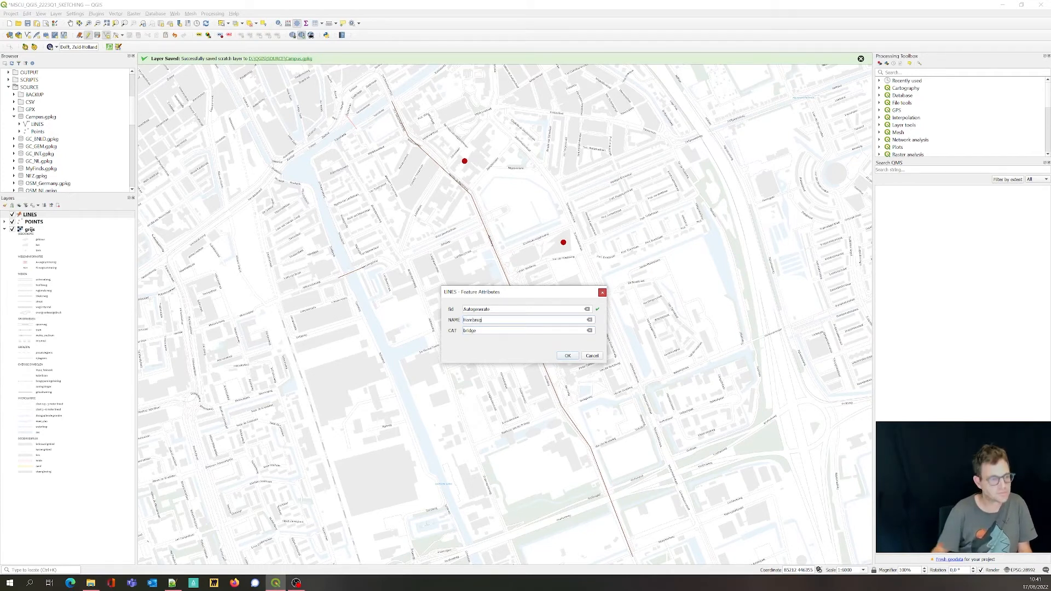
{"action": "left_click", "coordinate": [572, 356]}
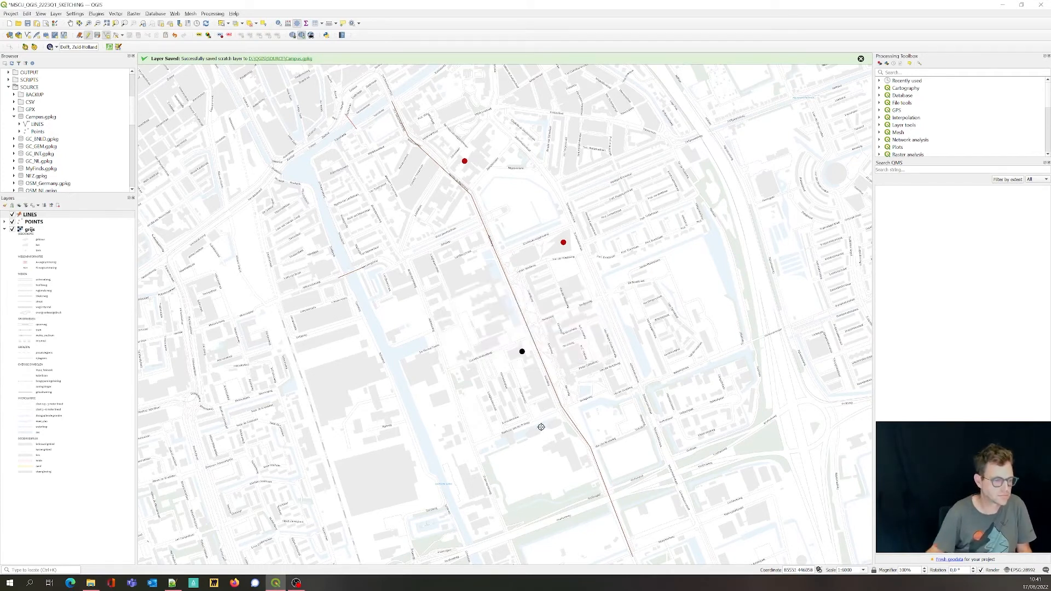
Digitize a line over the canal crossing near the map view's southern edge, with NAME Kruithuisweg and CAT bridge
{"action": "right_click", "coordinate": [485, 542]}
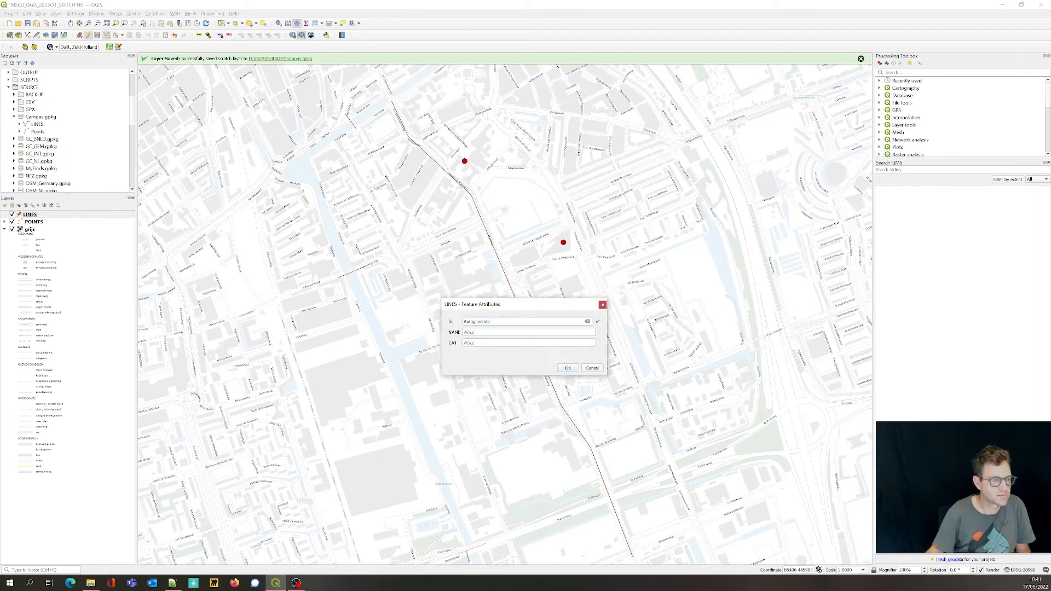
{"action": "key", "text": "Tab"}
{"action": "type", "text": "b"}
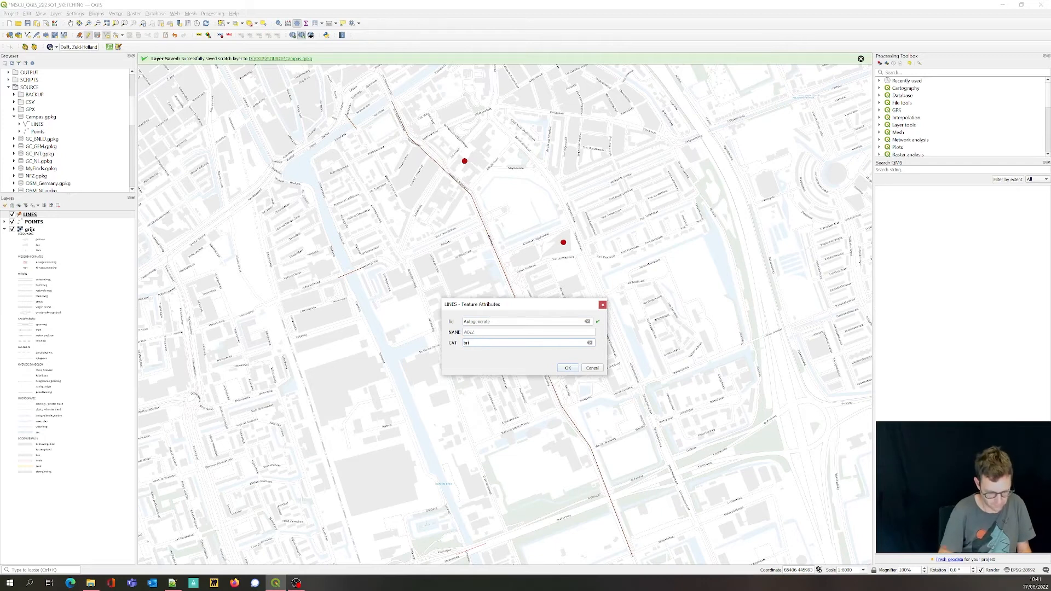
{"action": "key", "text": "Tab"}
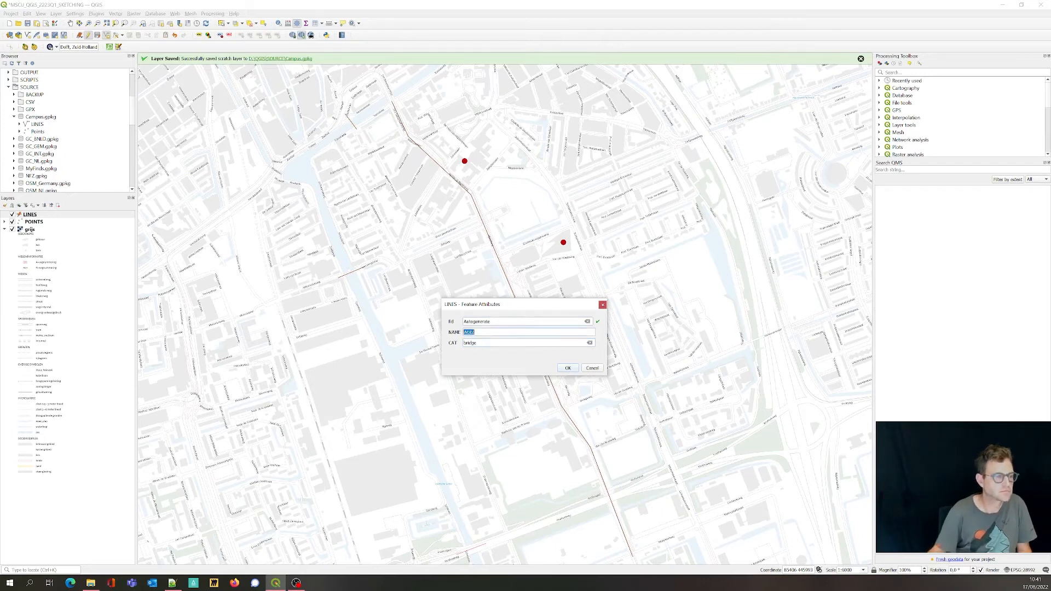
{"action": "type", "text": "Kruithuisweg"}
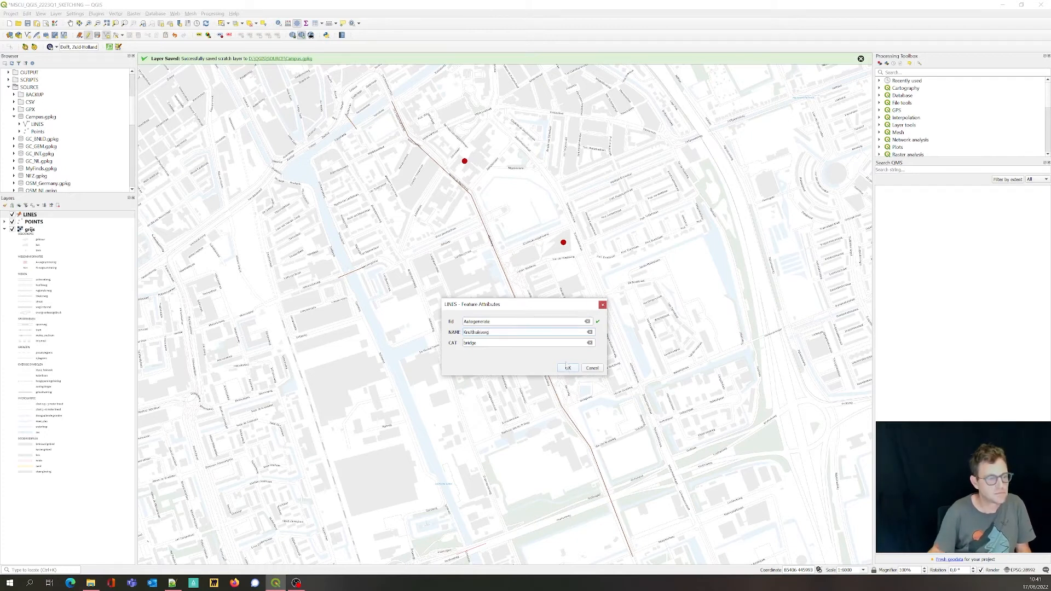
{"action": "left_click", "coordinate": [567, 367]}
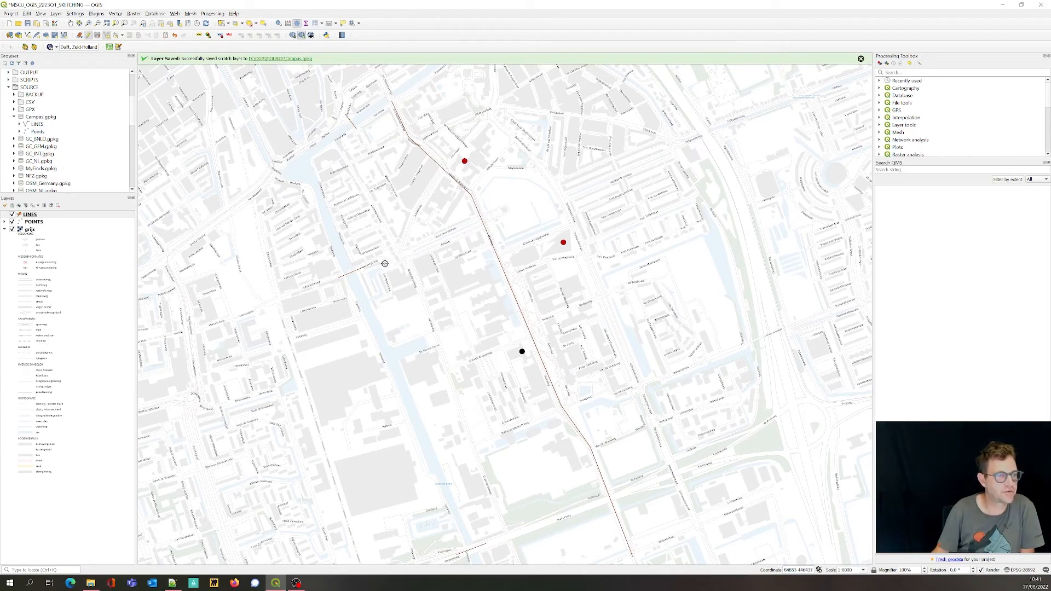
Draw a line from the abwoudsebrug bridge northeast to just past the main road, with NAME jaffalaan and CAT main
{"action": "left_click", "coordinate": [501, 216]}
{"action": "right_click", "coordinate": [500, 216]}
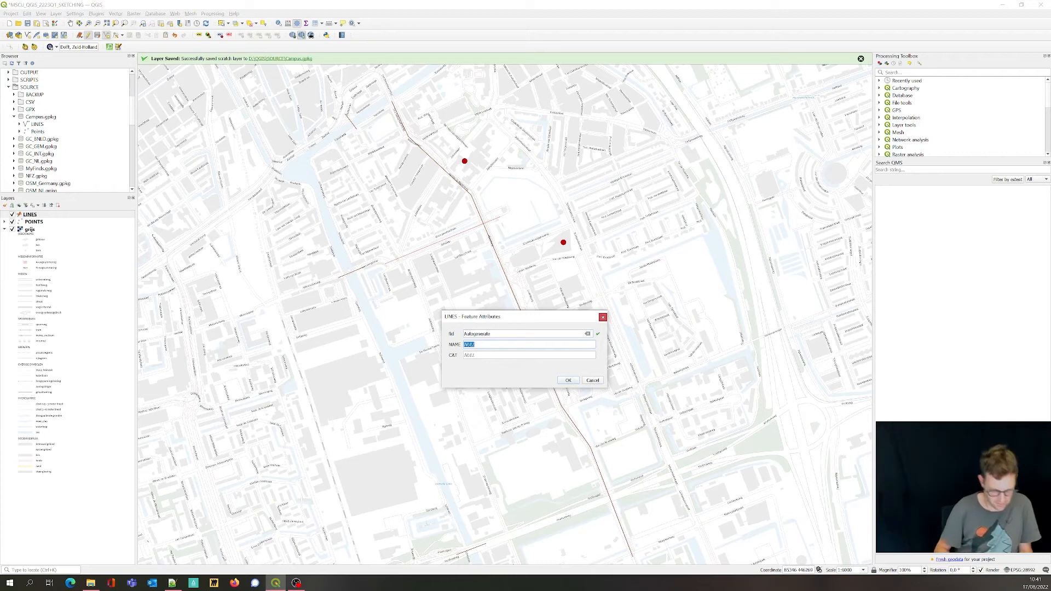
{"action": "type", "text": "pwalaan"}
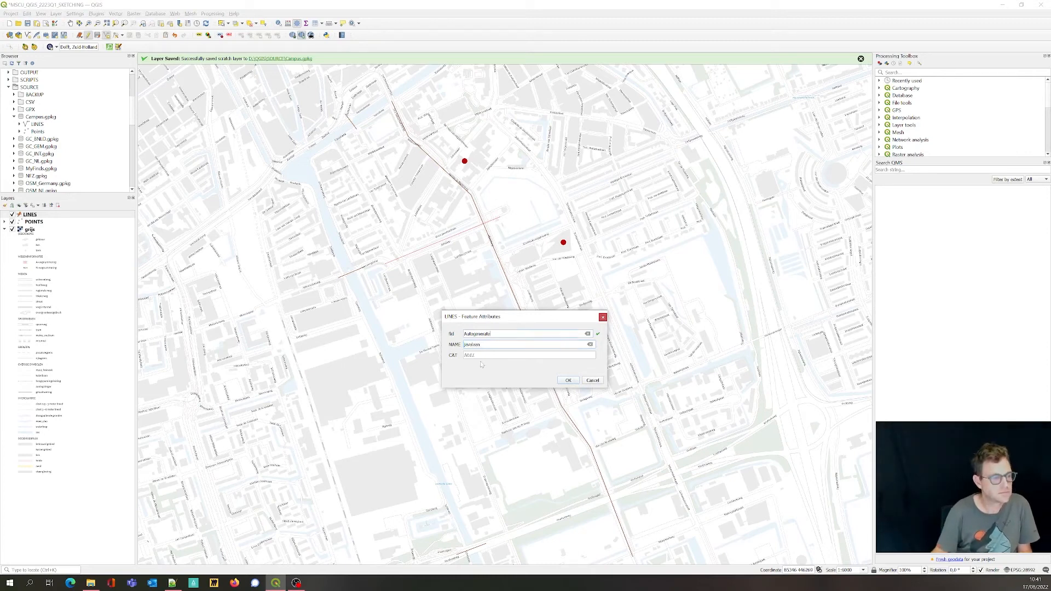
{"action": "key", "text": "Tab"}
{"action": "type", "text": "m"}
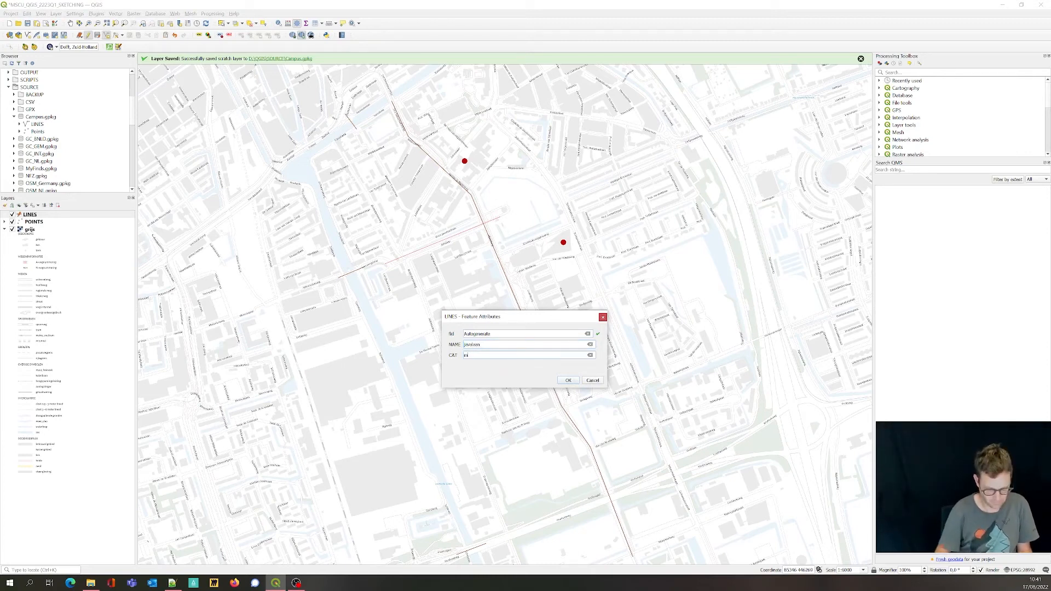
{"action": "type", "text": "ain"}
{"action": "left_click", "coordinate": [567, 380]}
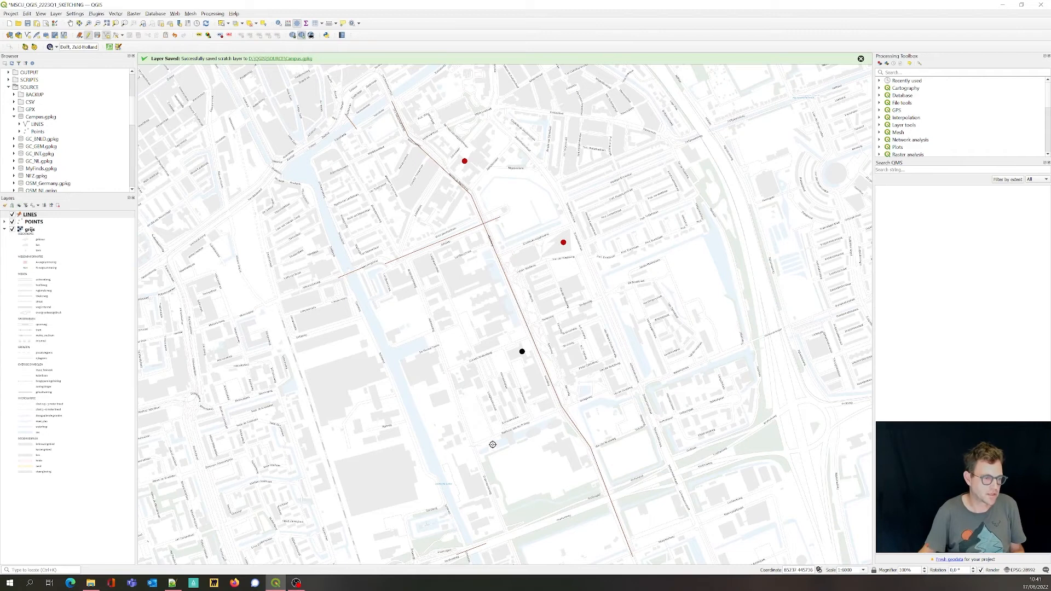
Draw a line crossing the main road south of the points and running far northeast, with NAME bouwcampus and CAT main
{"action": "left_click", "coordinate": [813, 315]}
{"action": "right_click", "coordinate": [813, 316]}
{"action": "key", "text": "Tab"}
{"action": "key", "text": "Tab"}
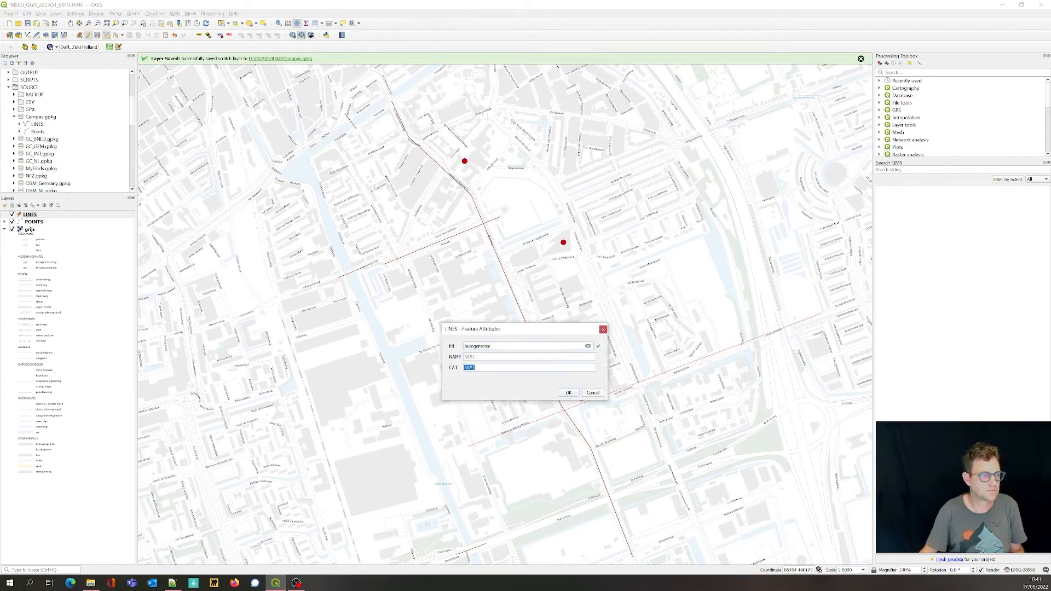
{"action": "type", "text": "main"}
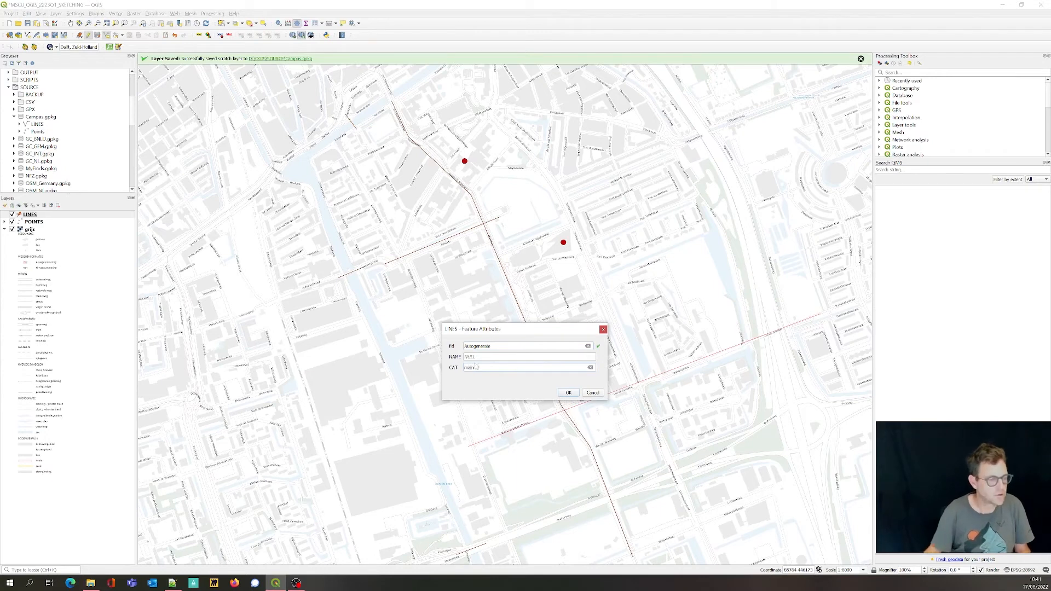
{"action": "left_click", "coordinate": [470, 357]}
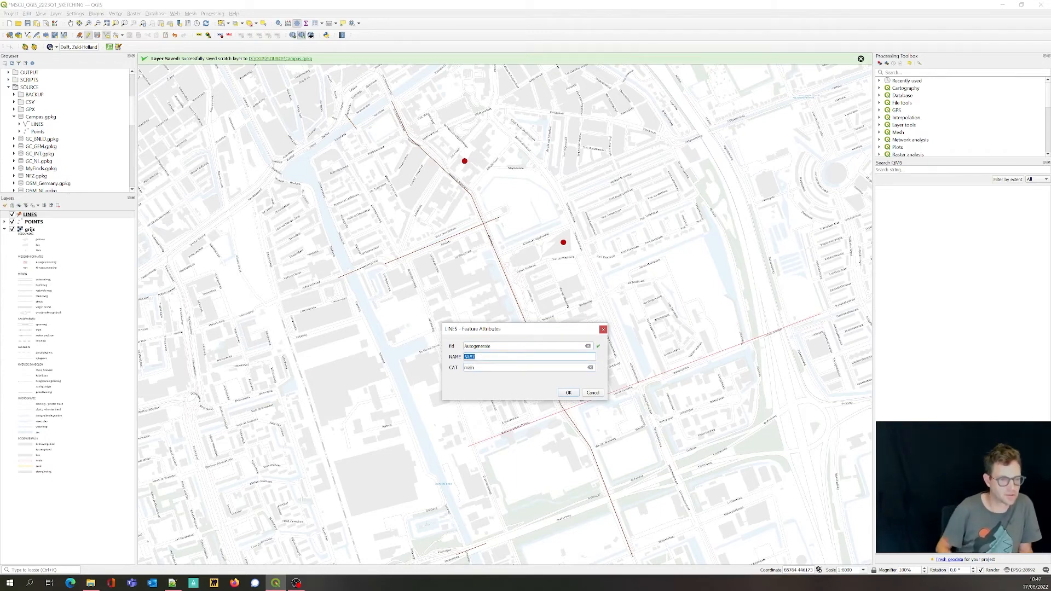
{"action": "type", "text": "3"}
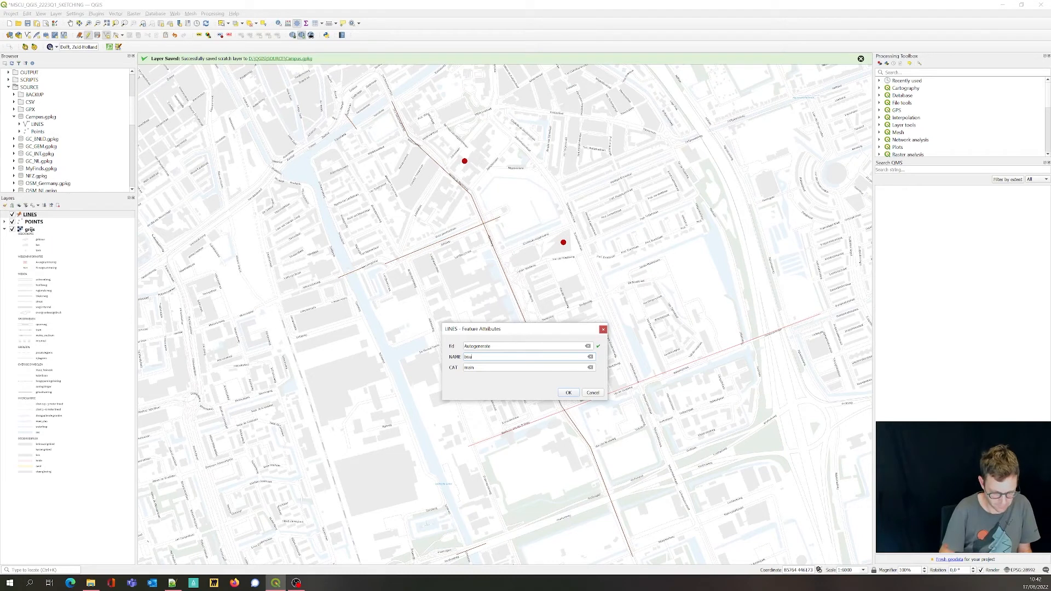
{"action": "type", "text": "ouwcampus"}
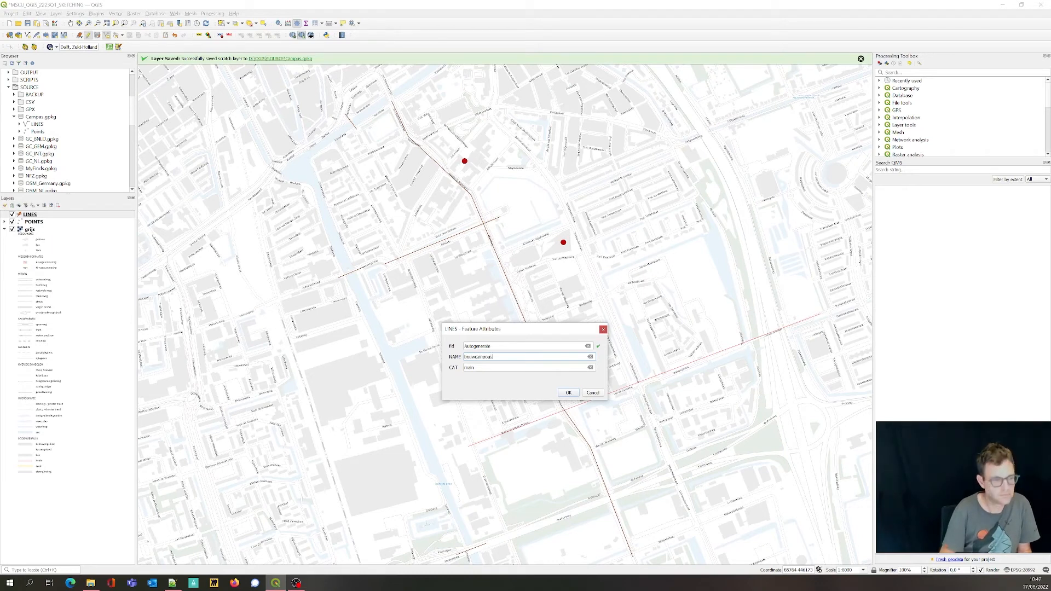
{"action": "left_click", "coordinate": [568, 393]}
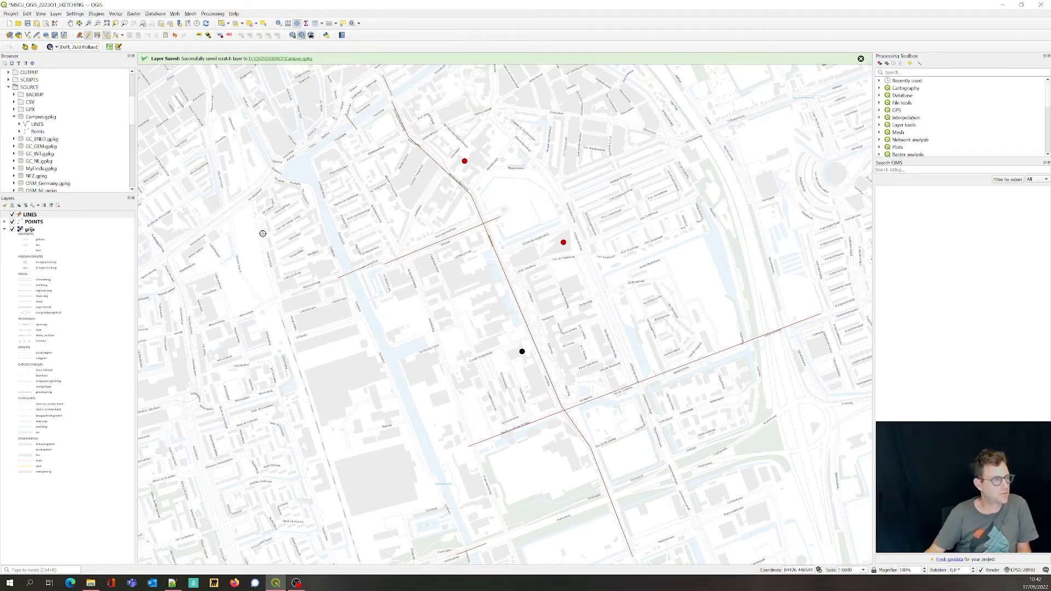
Style the LINES layer as Categorized on the CAT field, classify its values and apply the styling
{"action": "double_click", "coordinate": [105, 216]}
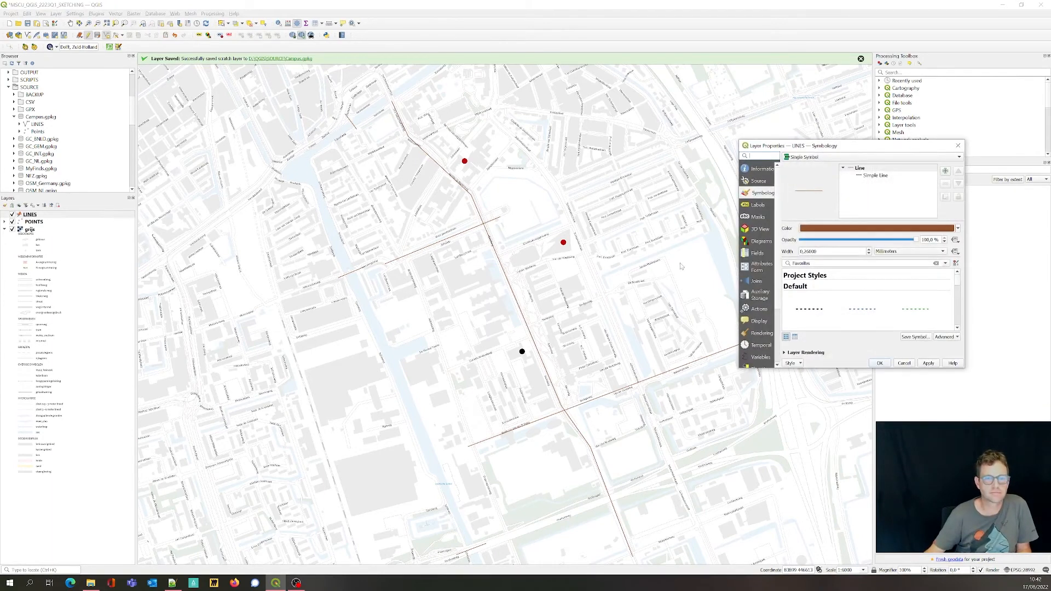
{"action": "left_click", "coordinate": [816, 157]}
{"action": "left_click", "coordinate": [807, 165]}
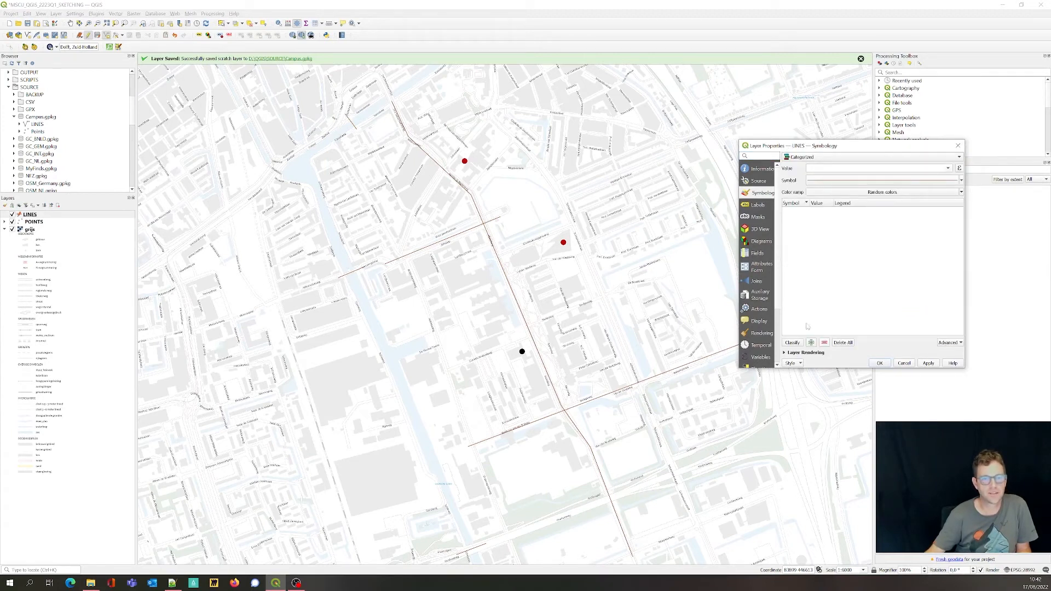
{"action": "left_click", "coordinate": [948, 168]}
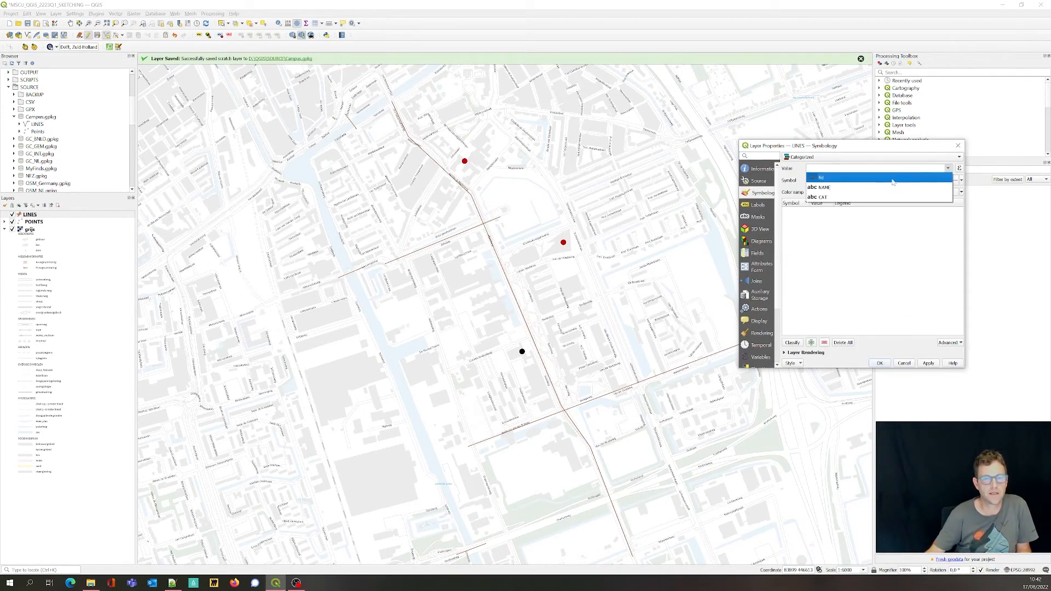
{"action": "left_click", "coordinate": [861, 198]}
{"action": "left_click", "coordinate": [795, 343]}
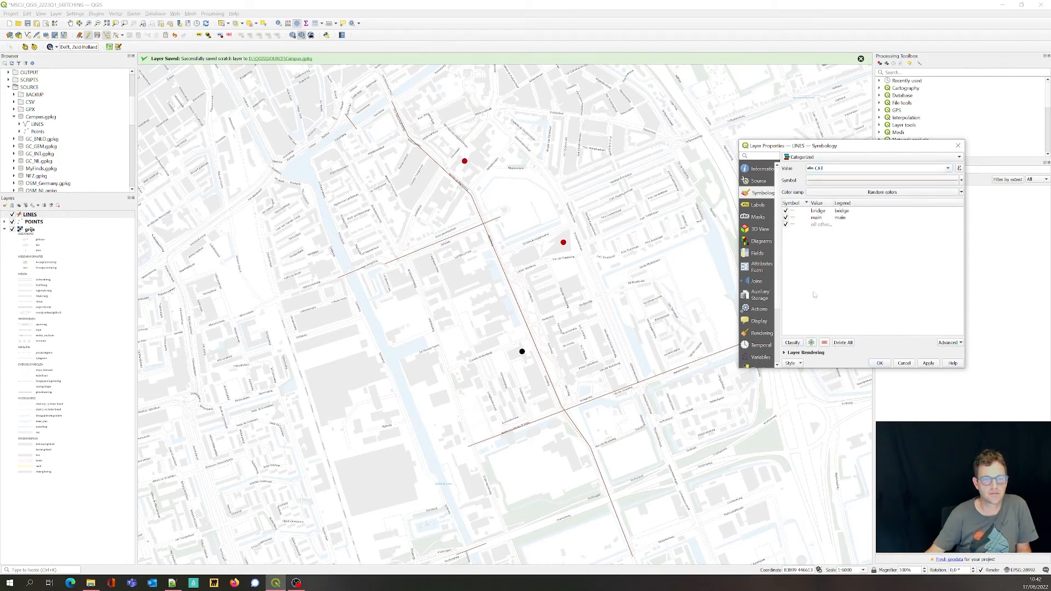
{"action": "left_click", "coordinate": [929, 363]}
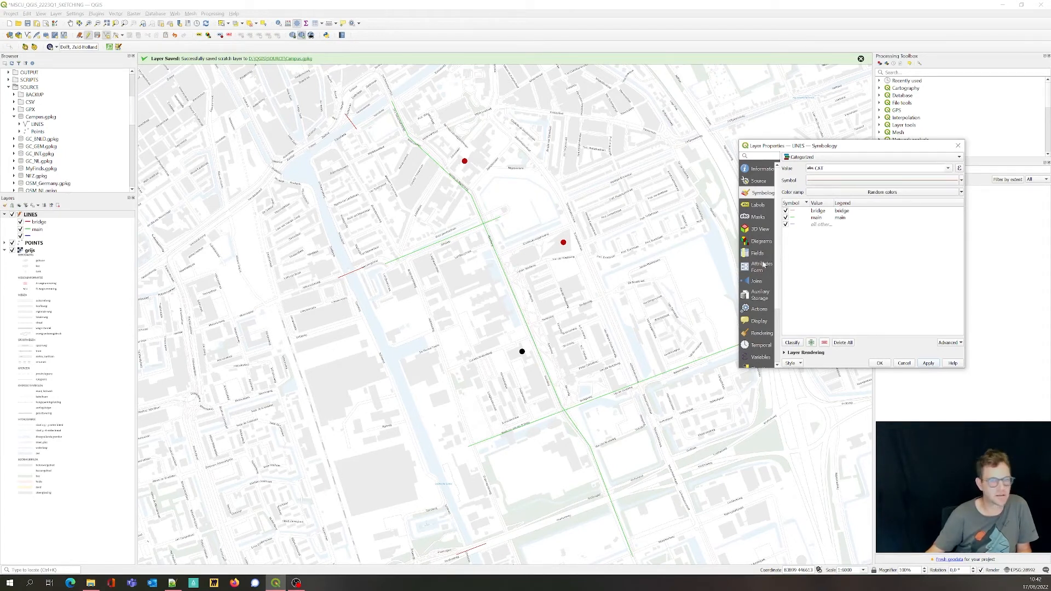
Increase the stroke width of the bridge category's simple line symbol by two increments
{"action": "double_click", "coordinate": [794, 212]}
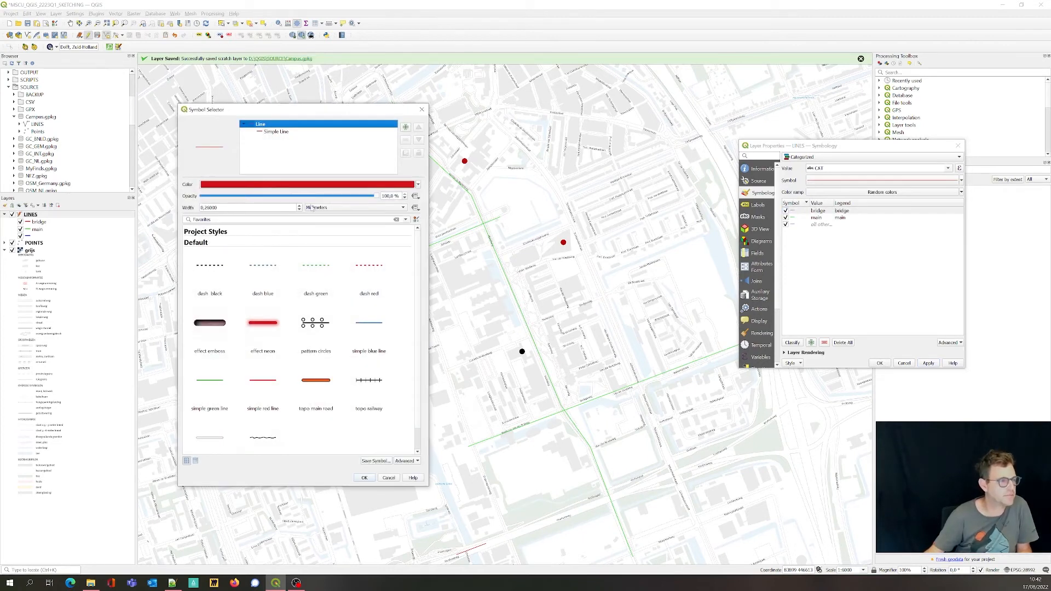
{"action": "left_click", "coordinate": [276, 131]}
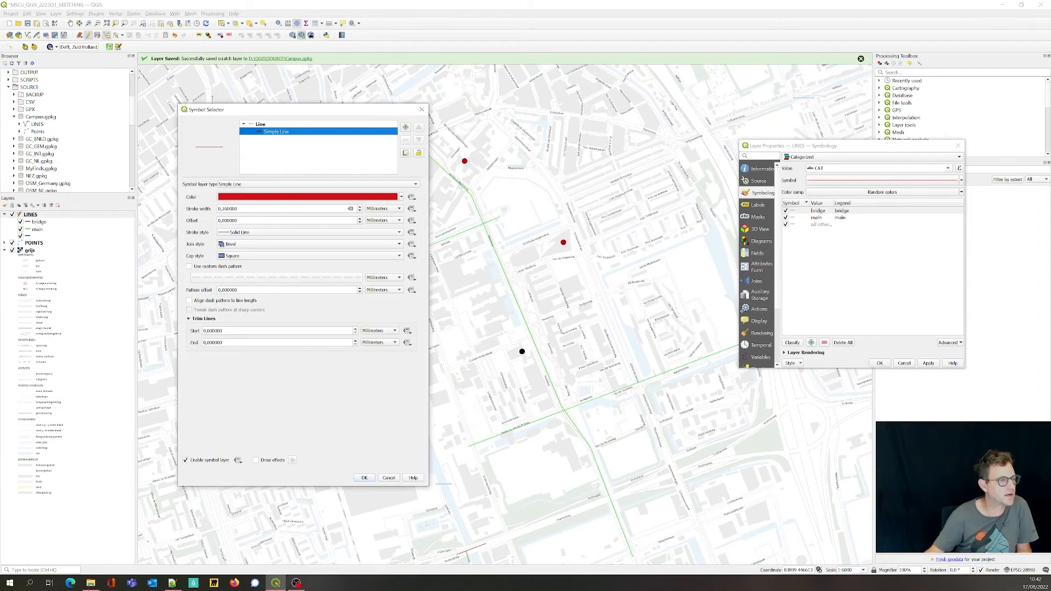
{"action": "left_click", "coordinate": [360, 206]}
{"action": "left_click", "coordinate": [360, 207]}
{"action": "left_click", "coordinate": [364, 478]}
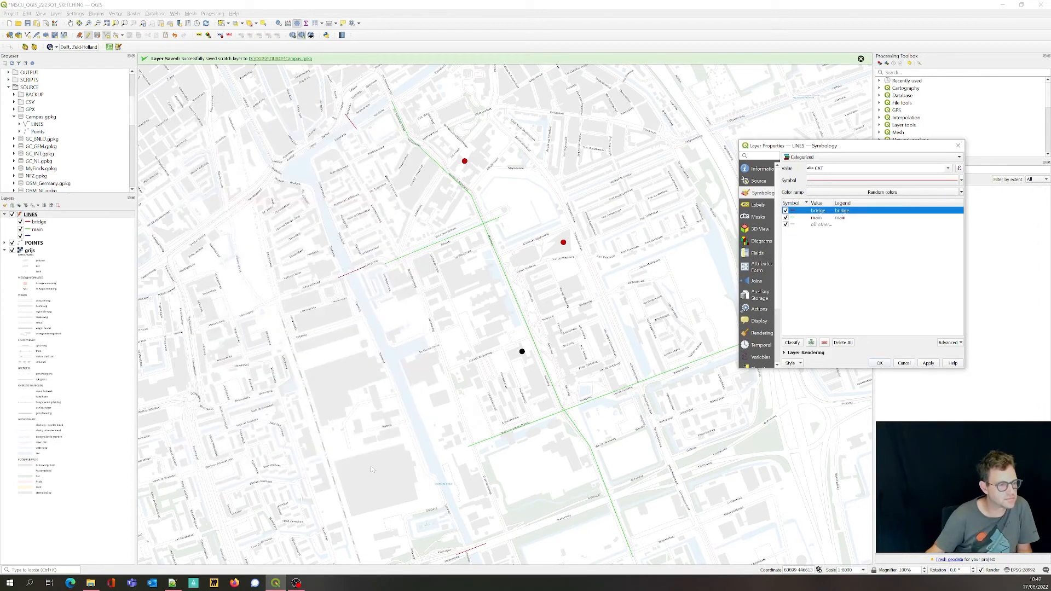
Apply the bridge category's new width, increase the main category's stroke width by two increments and apply the LINES styling
{"action": "left_click", "coordinate": [928, 364]}
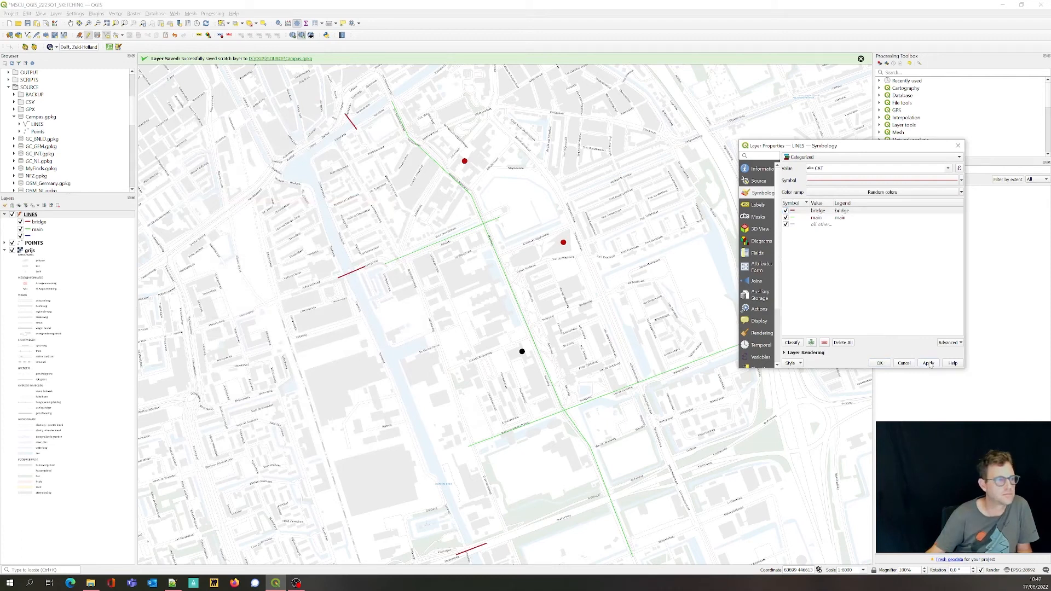
{"action": "double_click", "coordinate": [800, 218]}
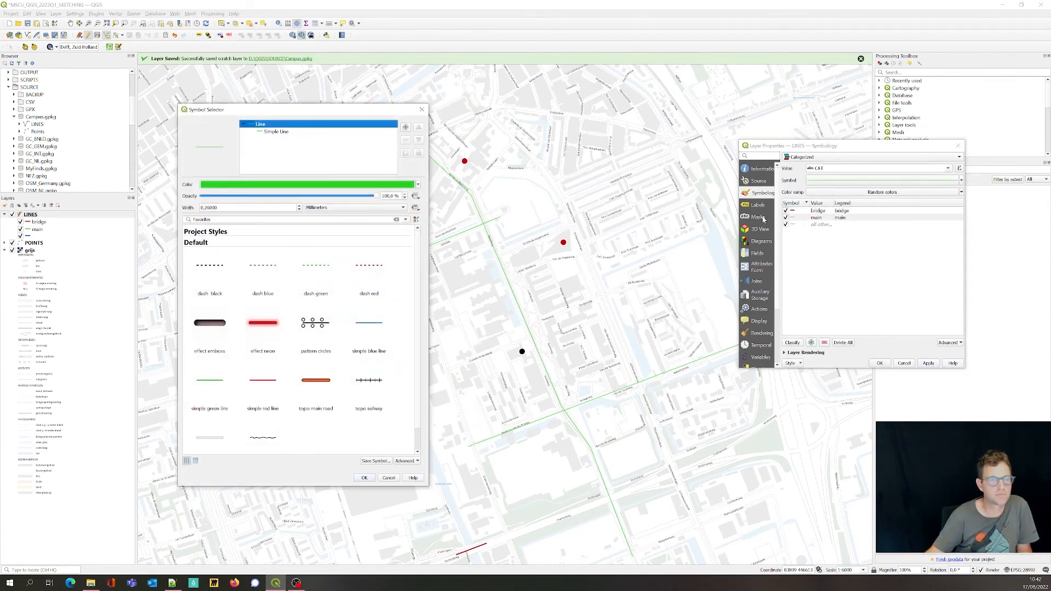
{"action": "left_click", "coordinate": [279, 132]}
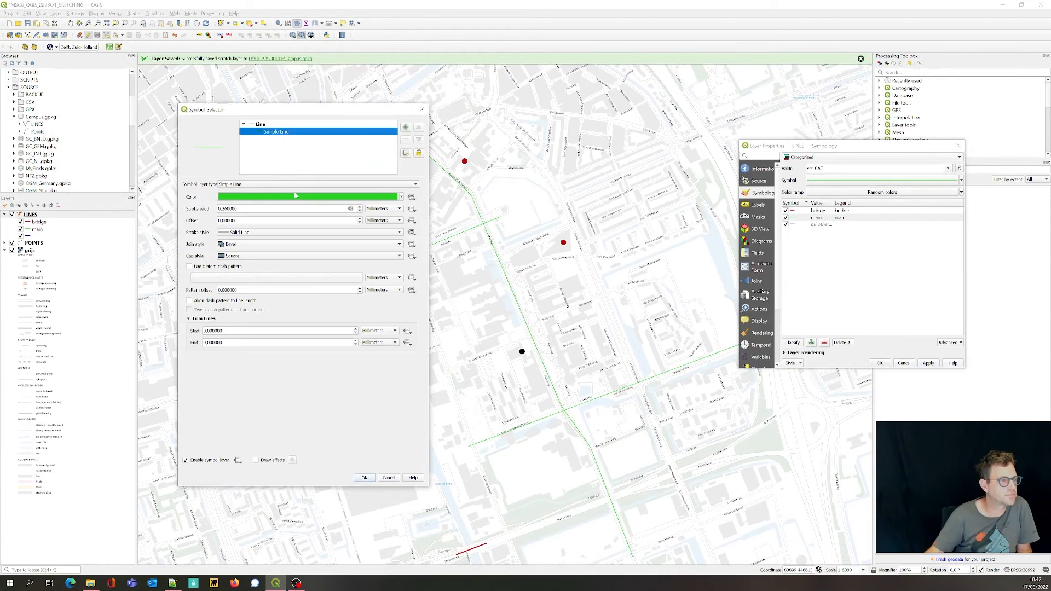
{"action": "left_click", "coordinate": [359, 206]}
{"action": "left_click", "coordinate": [360, 207]}
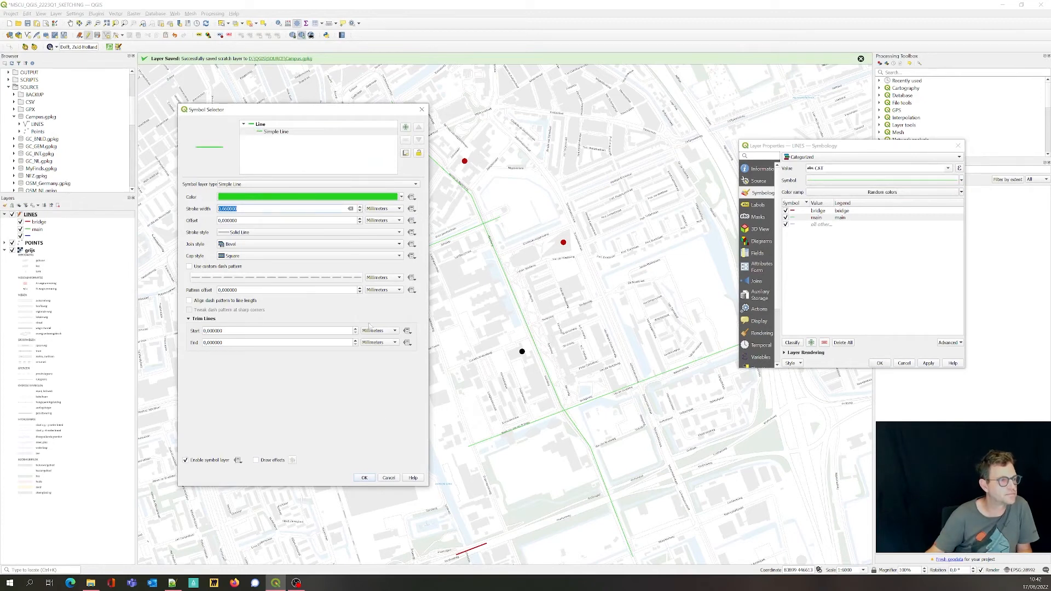
{"action": "left_click", "coordinate": [364, 479]}
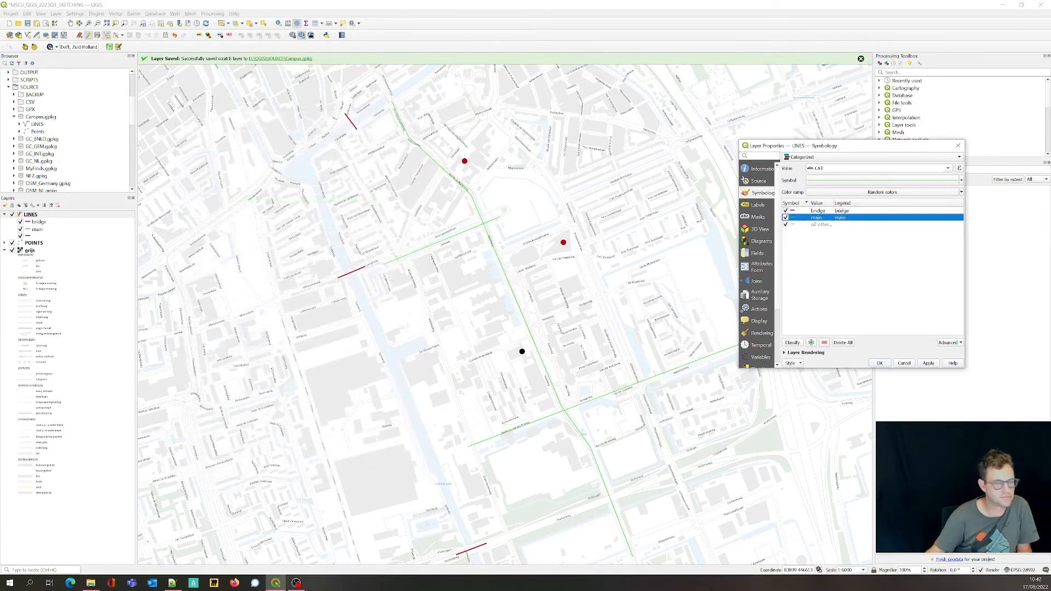
{"action": "left_click", "coordinate": [928, 363]}
{"action": "left_click", "coordinate": [880, 363]}
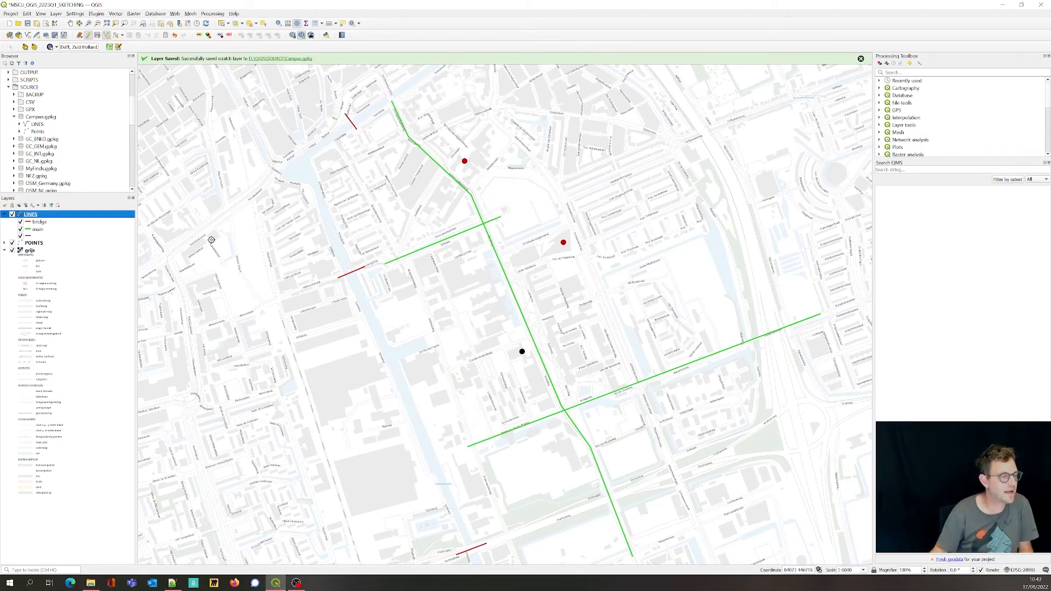
Draw a short line across the canal west of the bouwcampus line, with NAME bridge option and CAT future
{"action": "left_click", "coordinate": [405, 439]}
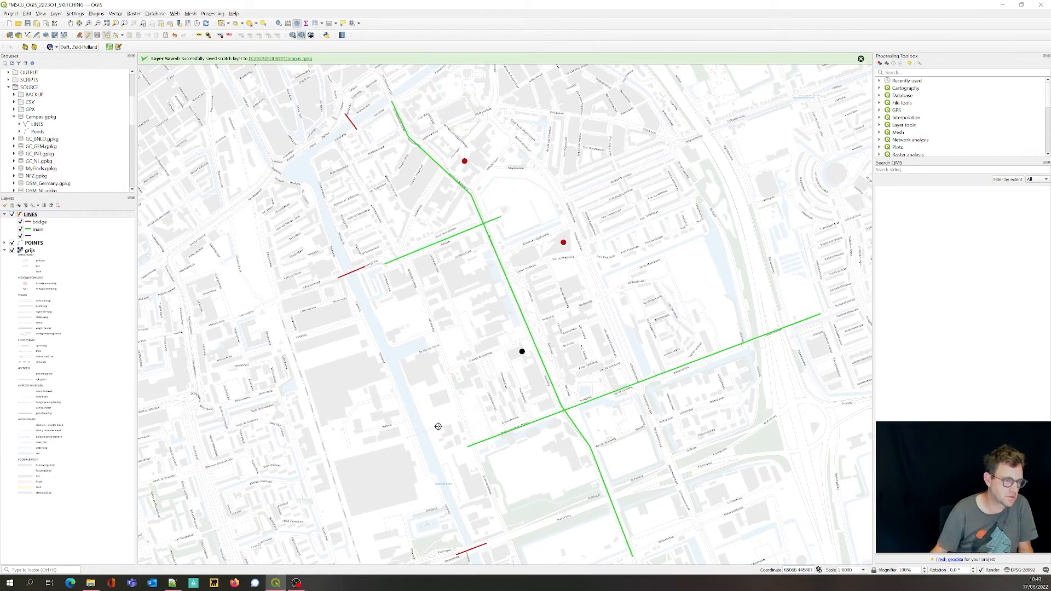
{"action": "right_click", "coordinate": [438, 432]}
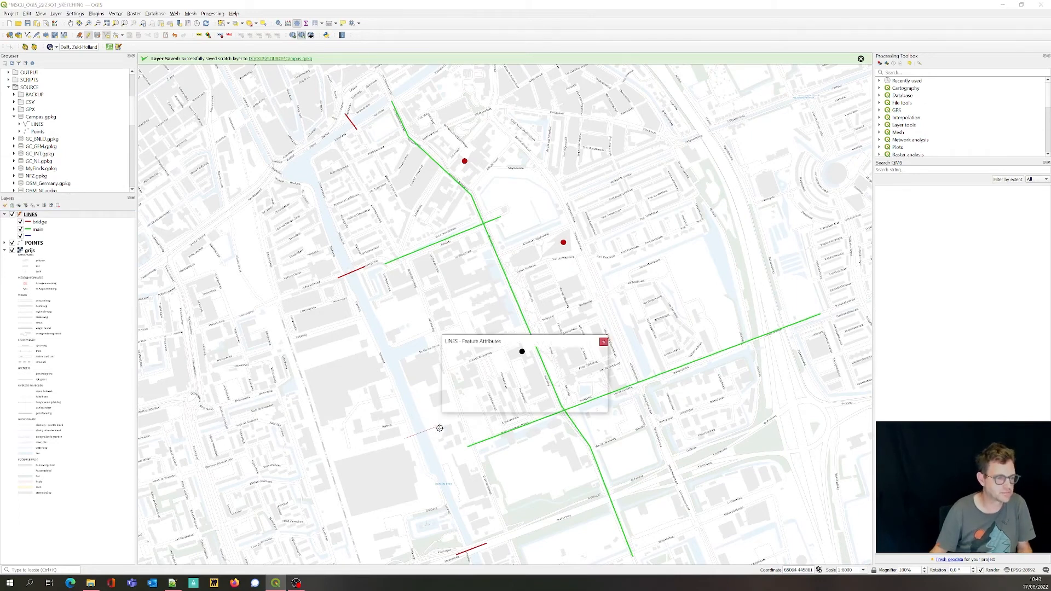
{"action": "left_click", "coordinate": [523, 380]}
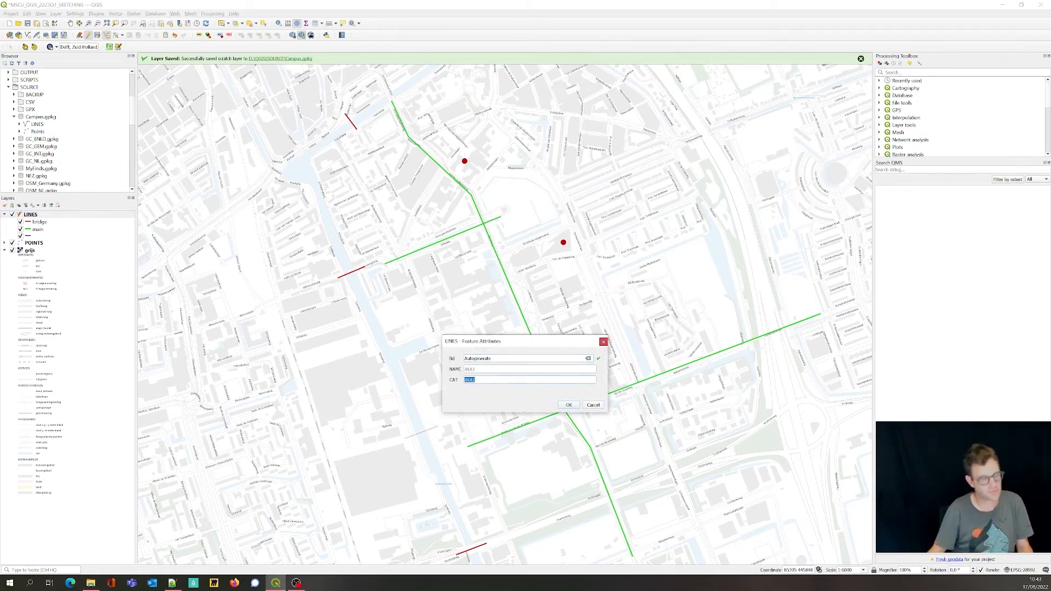
{"action": "type", "text": "br"}
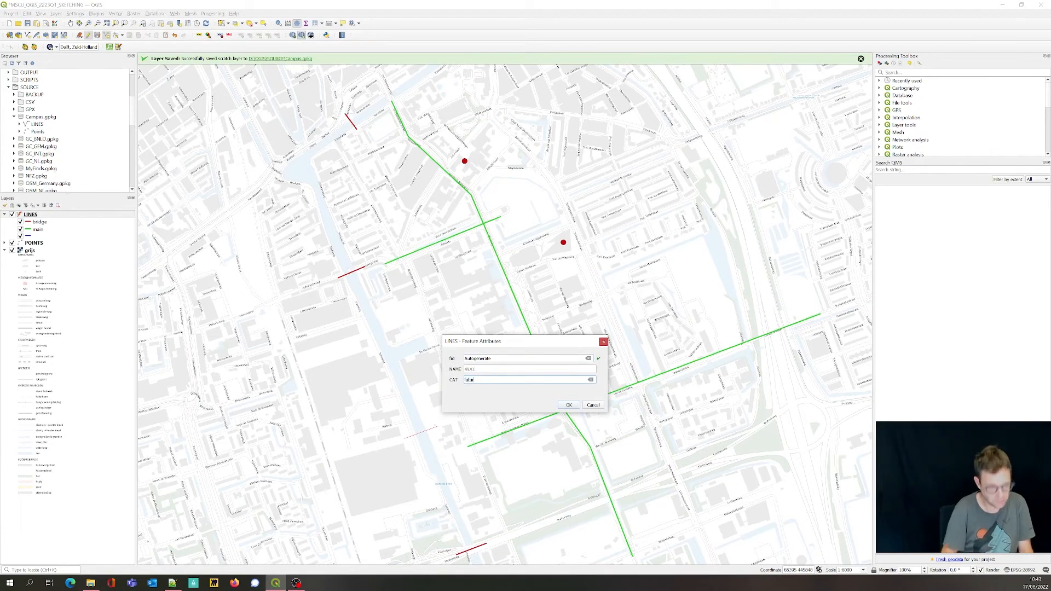
{"action": "left_click", "coordinate": [475, 368]}
{"action": "type", "text": "bridge"}
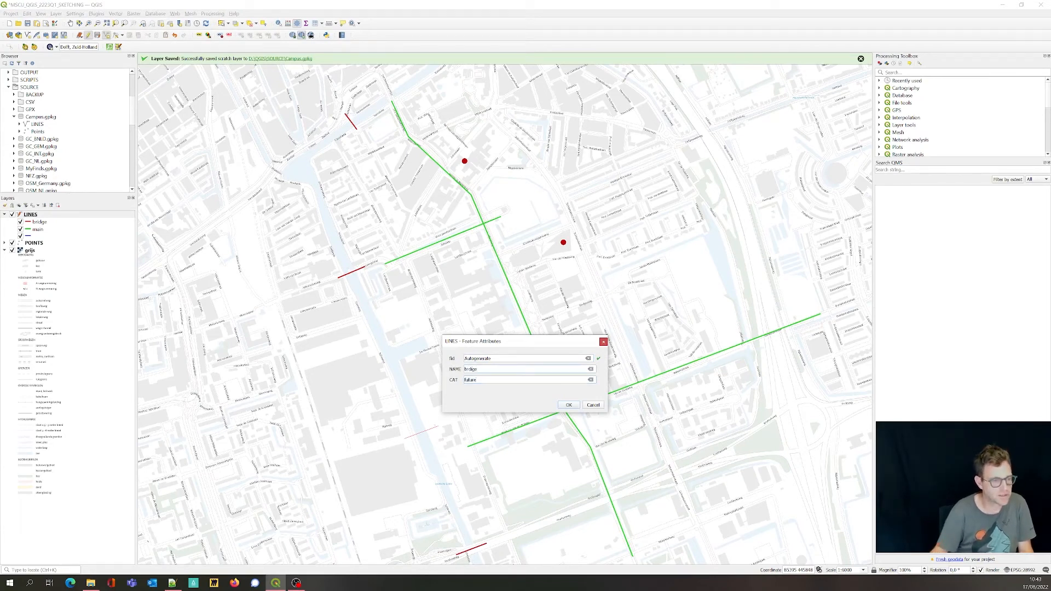
{"action": "key", "text": "ctrl+a"}
{"action": "type", "text": "b"}
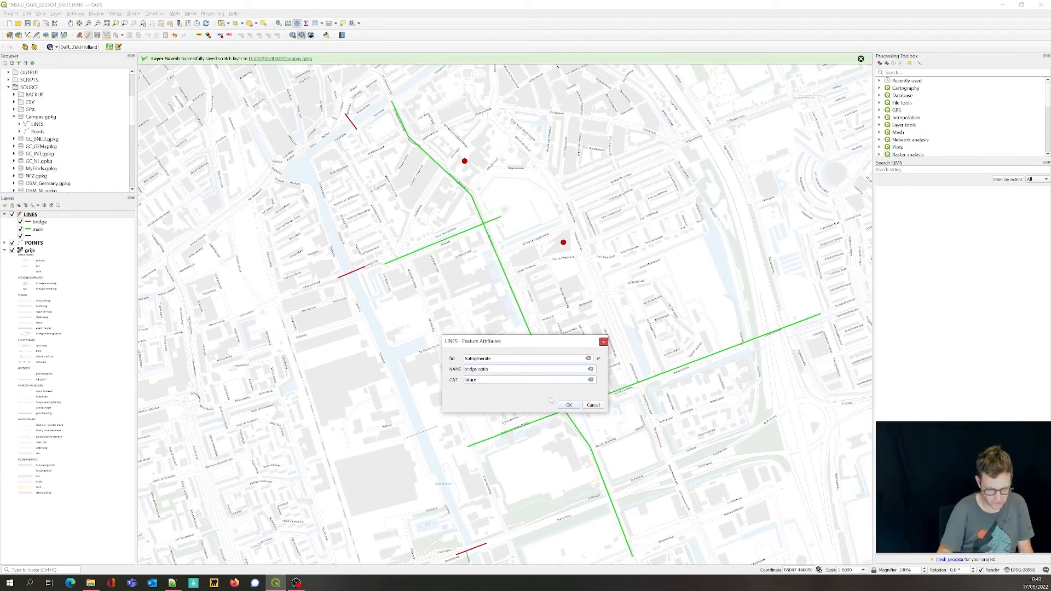
{"action": "left_click", "coordinate": [569, 406]}
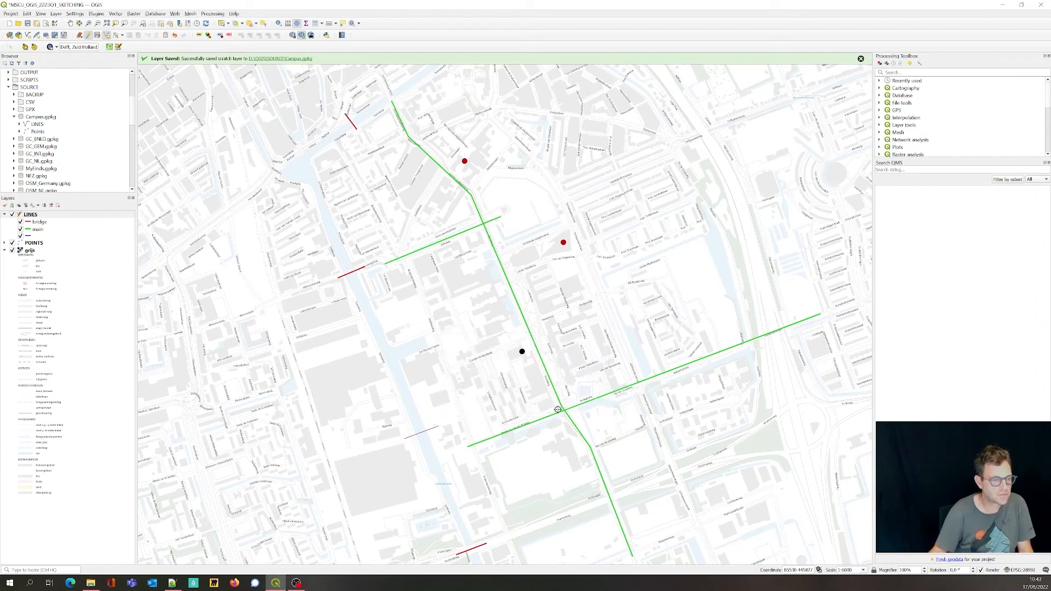
Draw a second short line across the canal just south of the first bridge option, with NAME bridge option 2 and CAT future
{"action": "left_click", "coordinate": [457, 447]}
{"action": "right_click", "coordinate": [461, 448]}
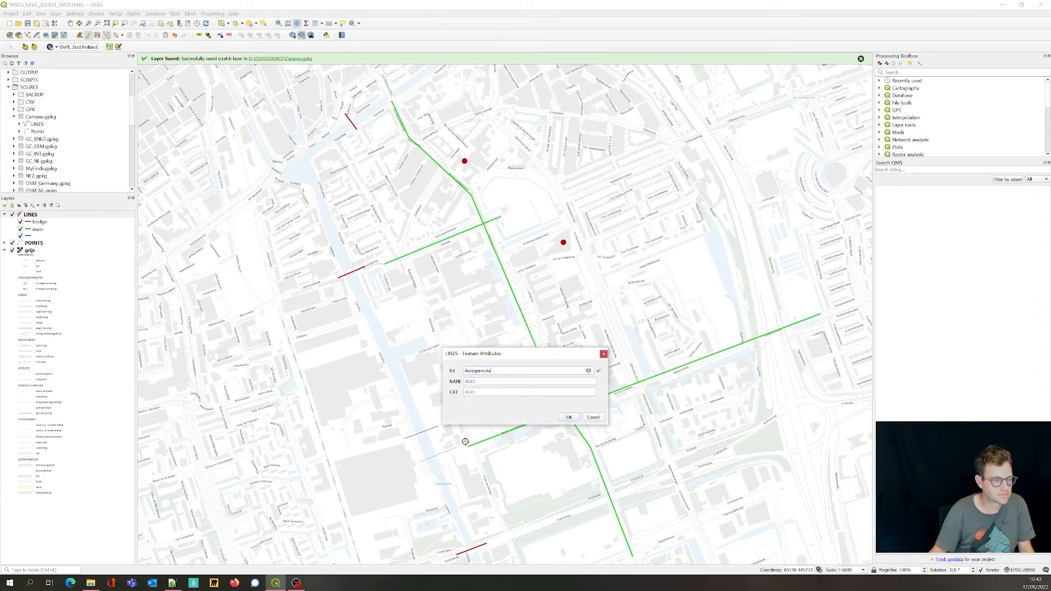
{"action": "left_click", "coordinate": [469, 382]}
{"action": "type", "text": "bridge option 2"}
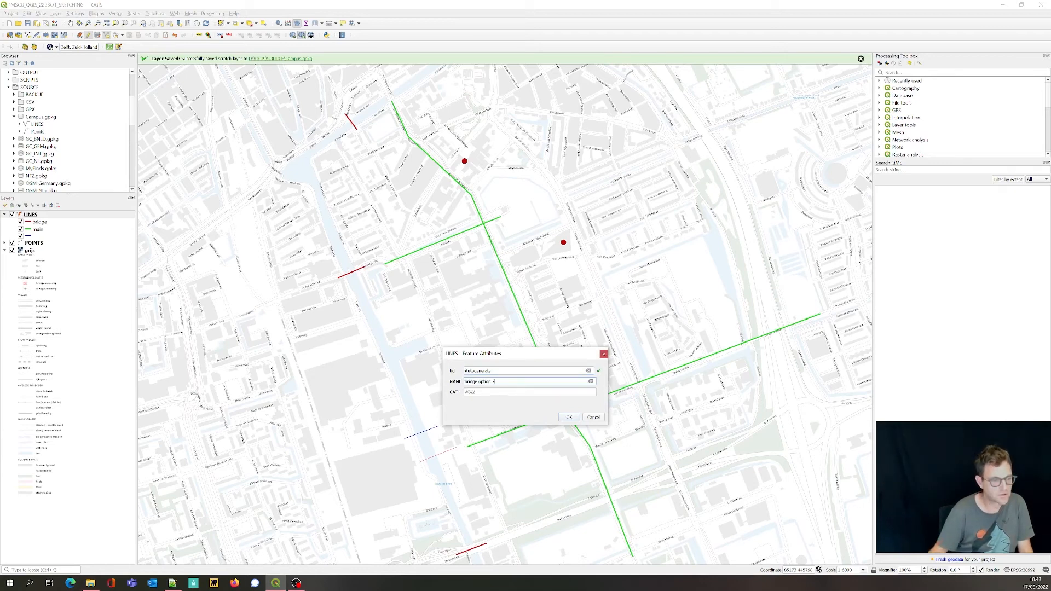
{"action": "key", "text": "Tab"}
{"action": "type", "text": "fu"}
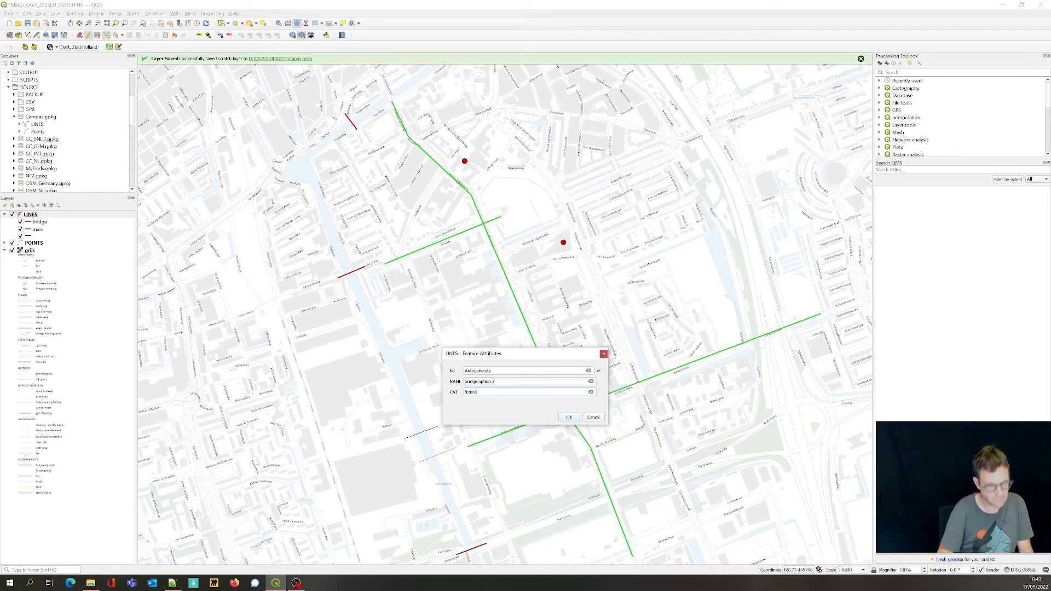
{"action": "left_click", "coordinate": [567, 418]}
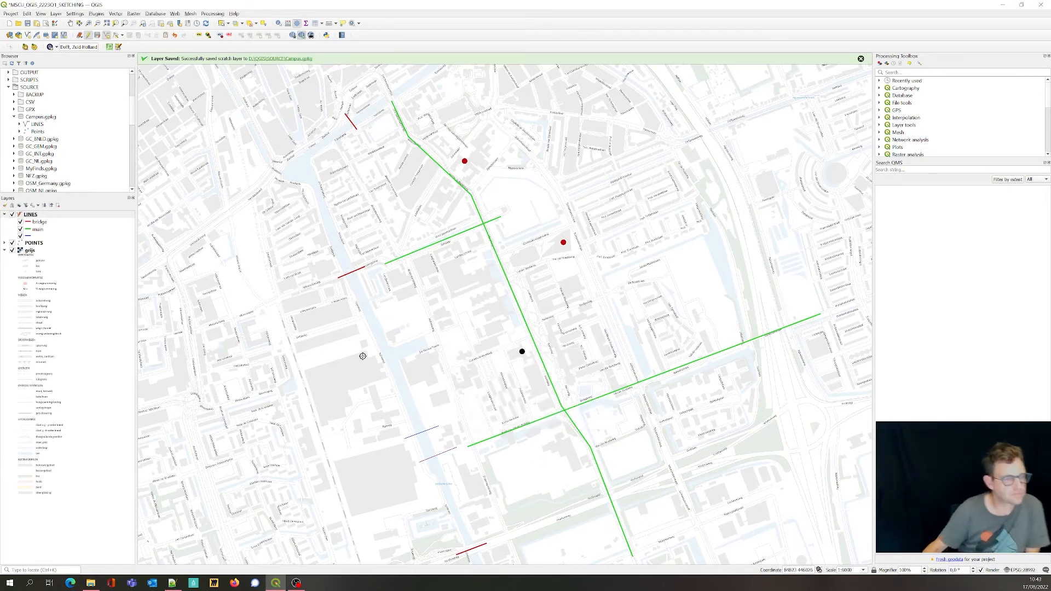
Increase the stroke width of the simple line symbol for all other values in the LINES layer by four increments
{"action": "double_click", "coordinate": [29, 237]}
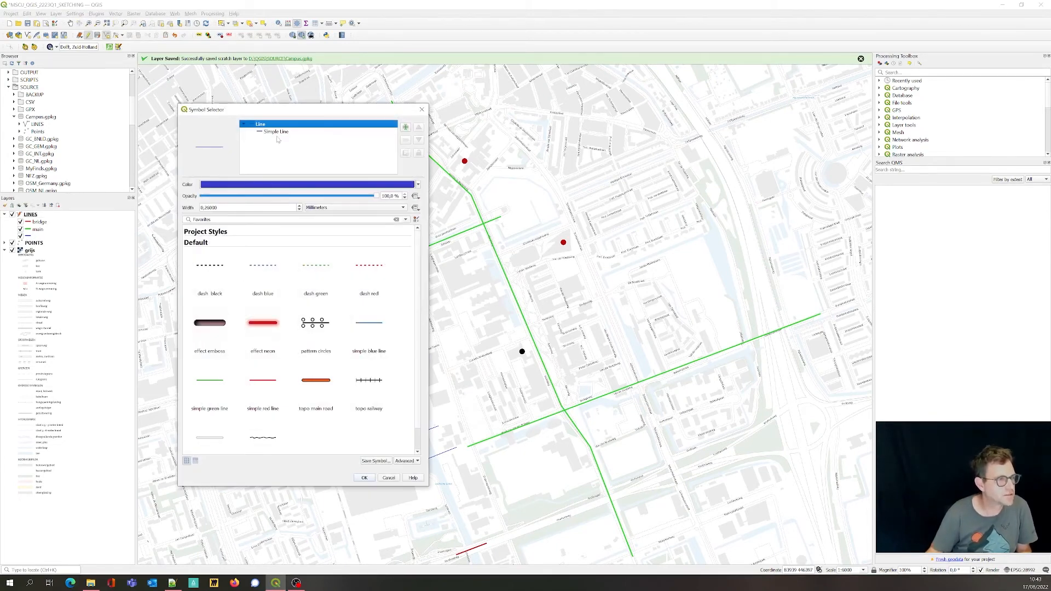
{"action": "left_click", "coordinate": [276, 132]}
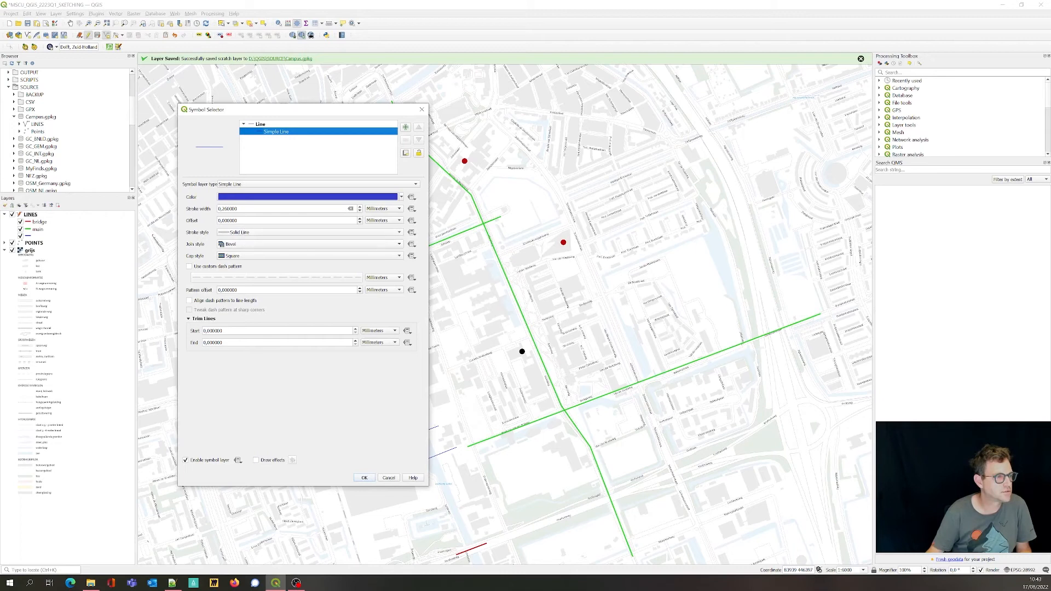
{"action": "scroll", "coordinate": [359, 210], "scroll_direction": "up", "scroll_amount": 4}
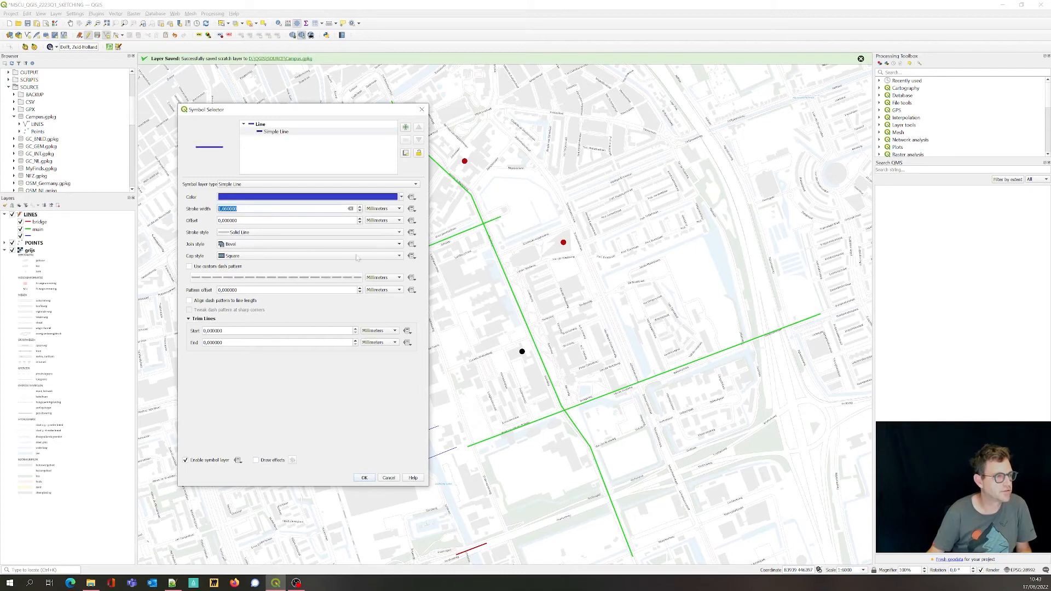
{"action": "left_click", "coordinate": [364, 478]}
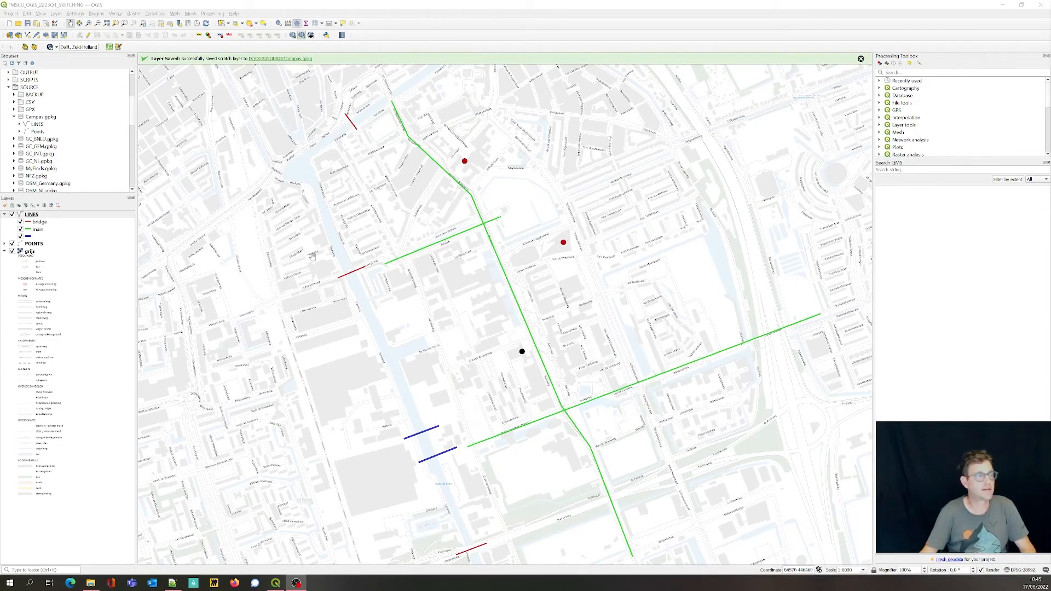
Start a new temporary scratch layer named AREAS with Polygon geometry and the project CRS EPSG:28992 - Amersfoort / RD New
{"action": "left_click", "coordinate": [47, 36]}
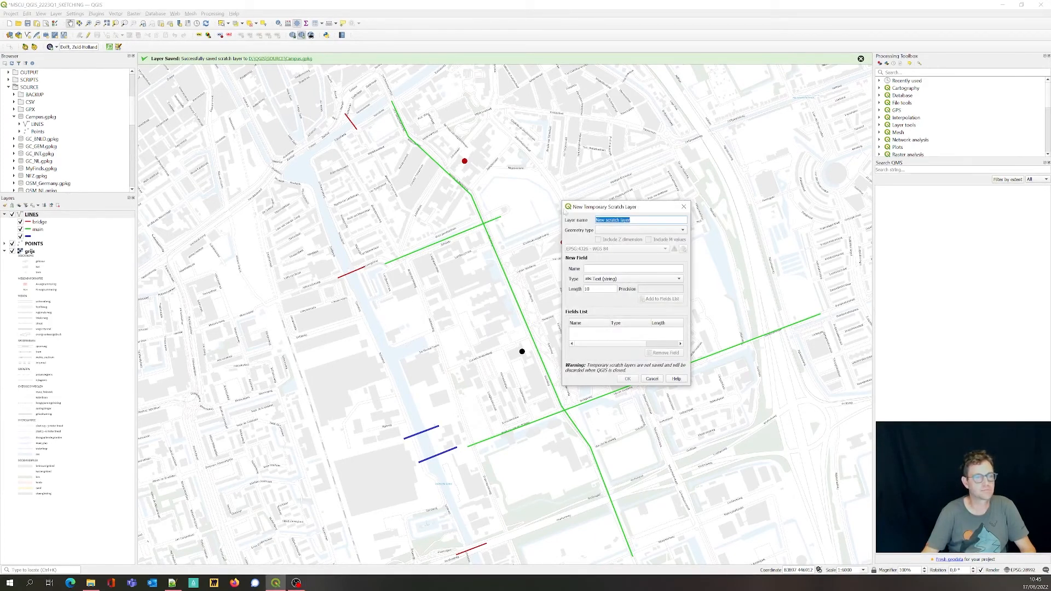
{"action": "type", "text": "AREAS"}
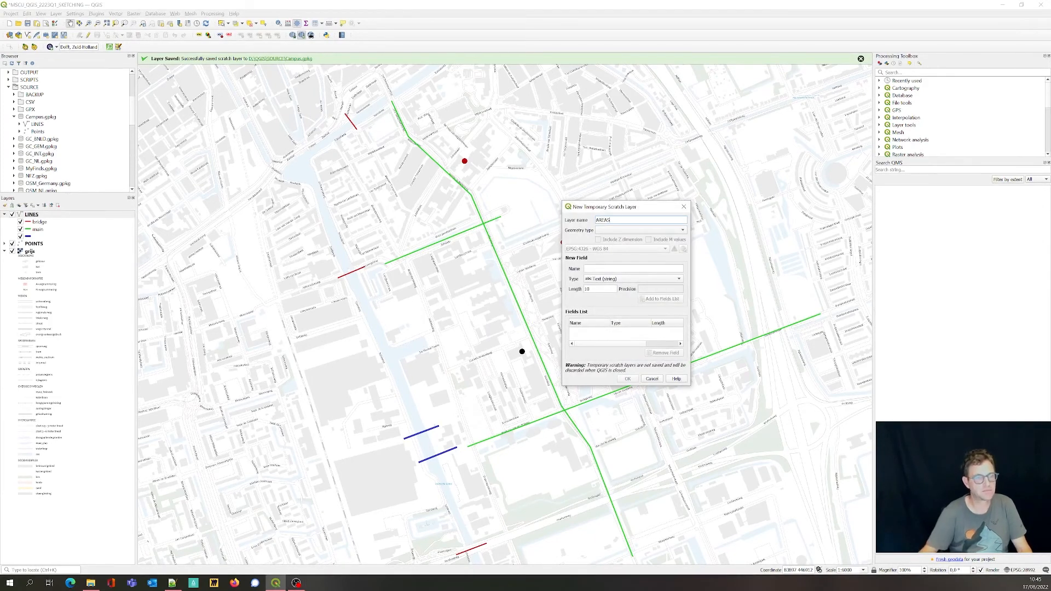
{"action": "left_click", "coordinate": [652, 231]}
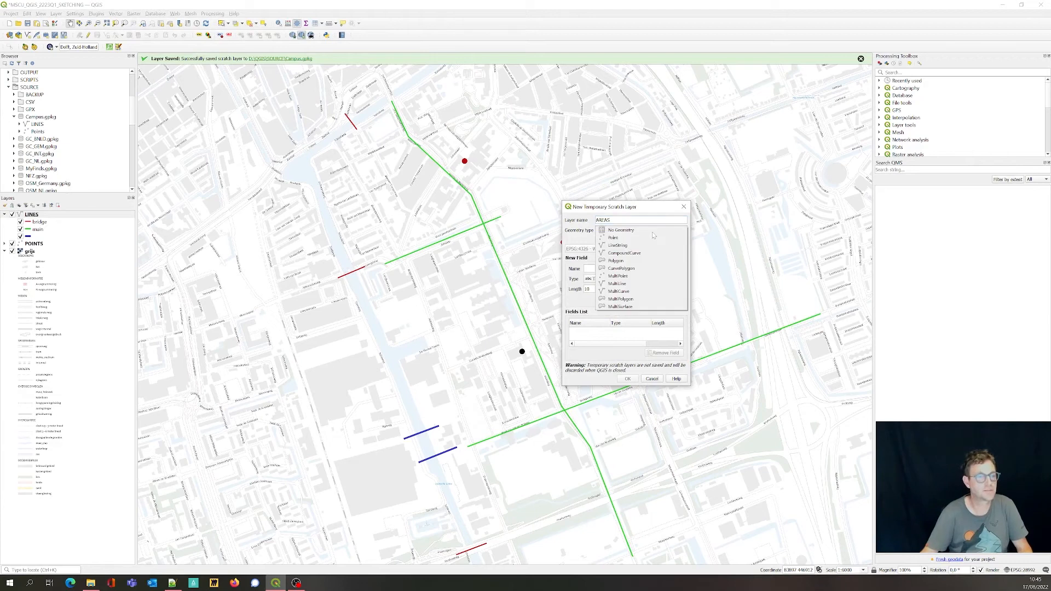
{"action": "left_click", "coordinate": [627, 262]}
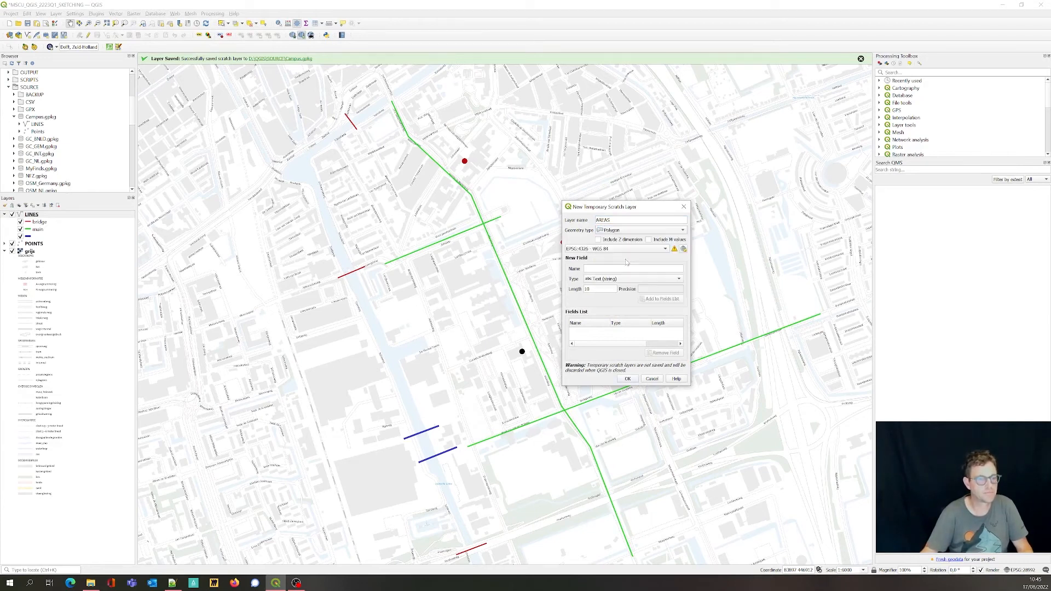
{"action": "left_click", "coordinate": [605, 250]}
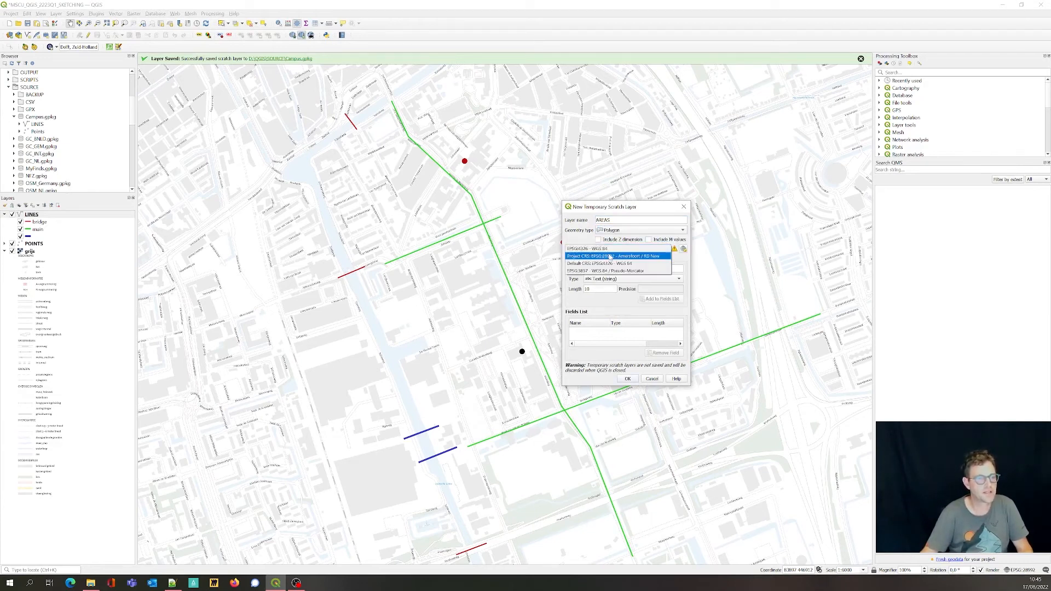
{"action": "left_click", "coordinate": [627, 256]}
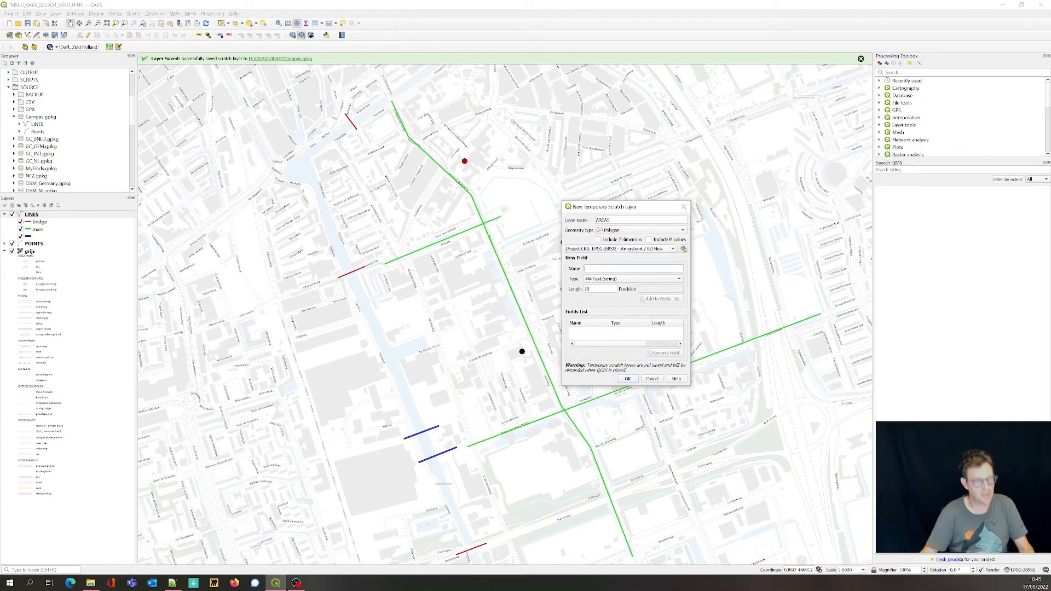
Add text fields Name with length 50 and CAT with length 20, and create the AREAS scratch layer
{"action": "type", "text": "Nam"}
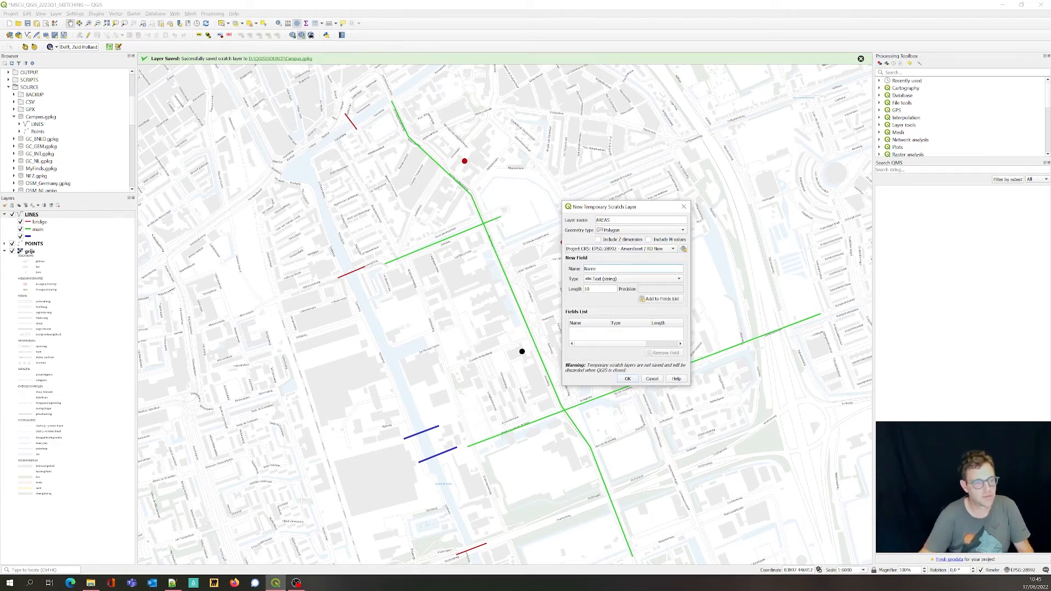
{"action": "type", "text": "e"}
{"action": "key", "text": "Tab"}
{"action": "key", "text": "Tab"}
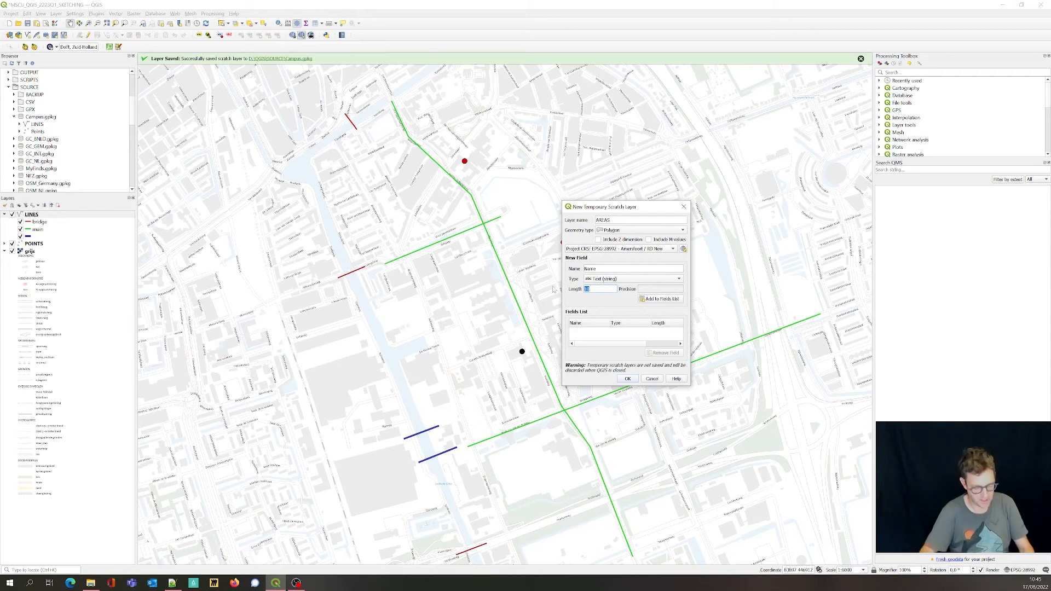
{"action": "left_click", "coordinate": [658, 300]}
{"action": "type", "text": "CAT"}
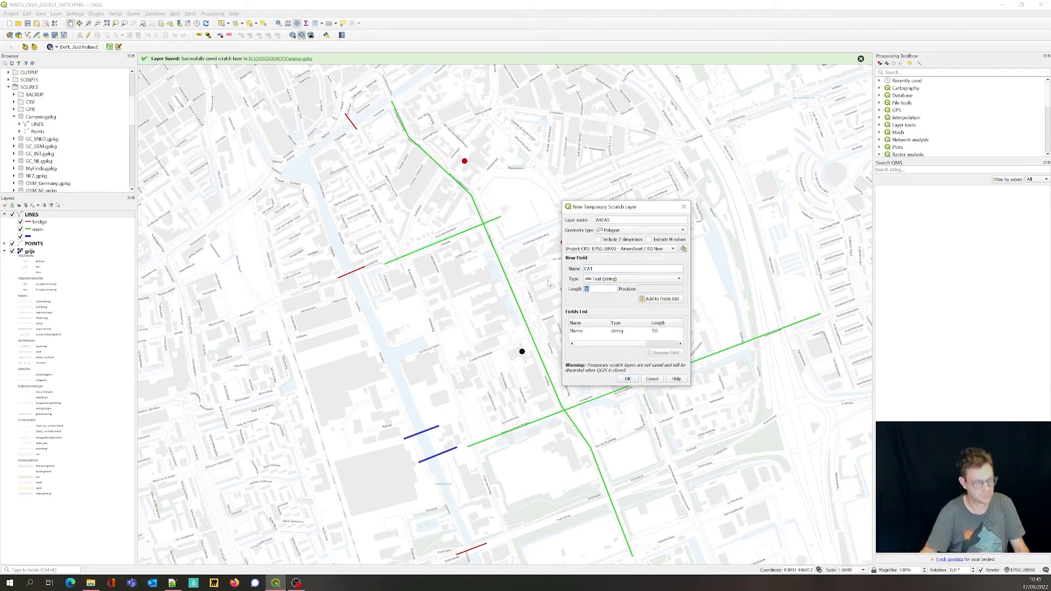
{"action": "left_click", "coordinate": [660, 300]}
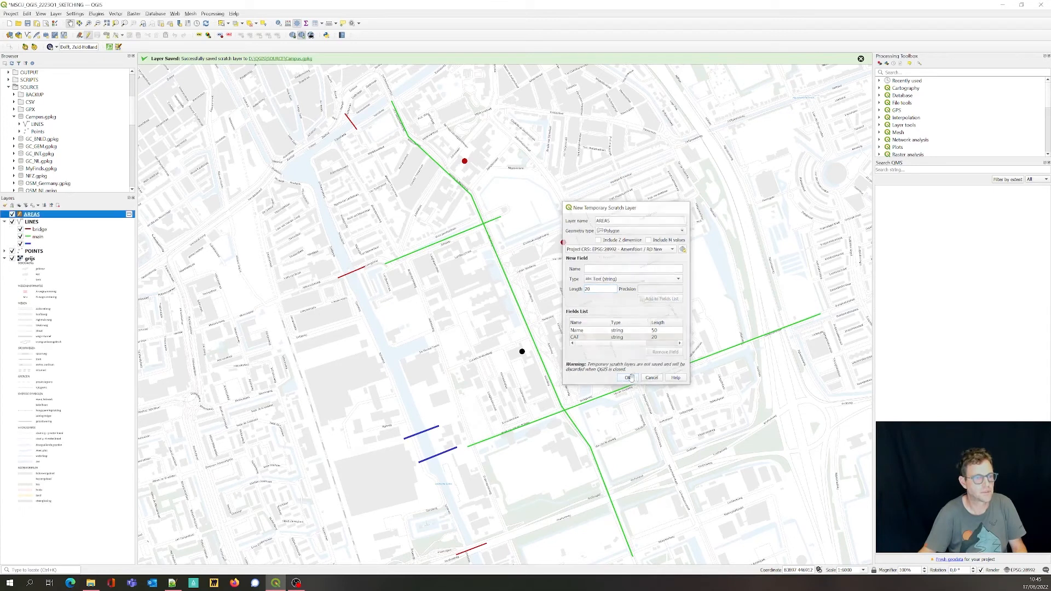
{"action": "left_click", "coordinate": [627, 379]}
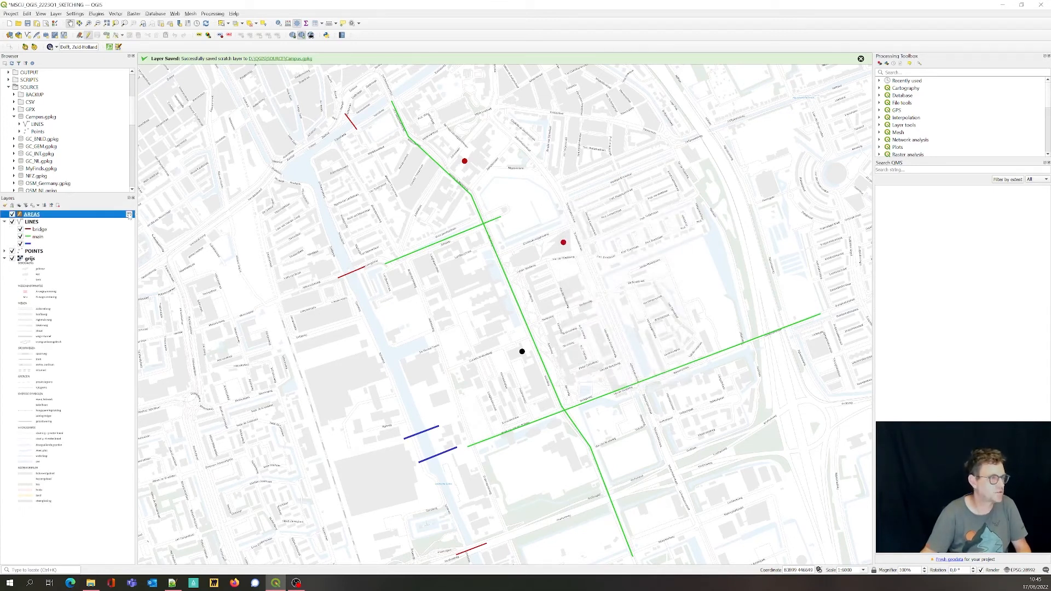
Save the AREAS scratch layer into Campus.gpkg with layer name AREAS, and place it below POINTS in the layer order
{"action": "left_click", "coordinate": [129, 215]}
{"action": "left_click", "coordinate": [658, 129]}
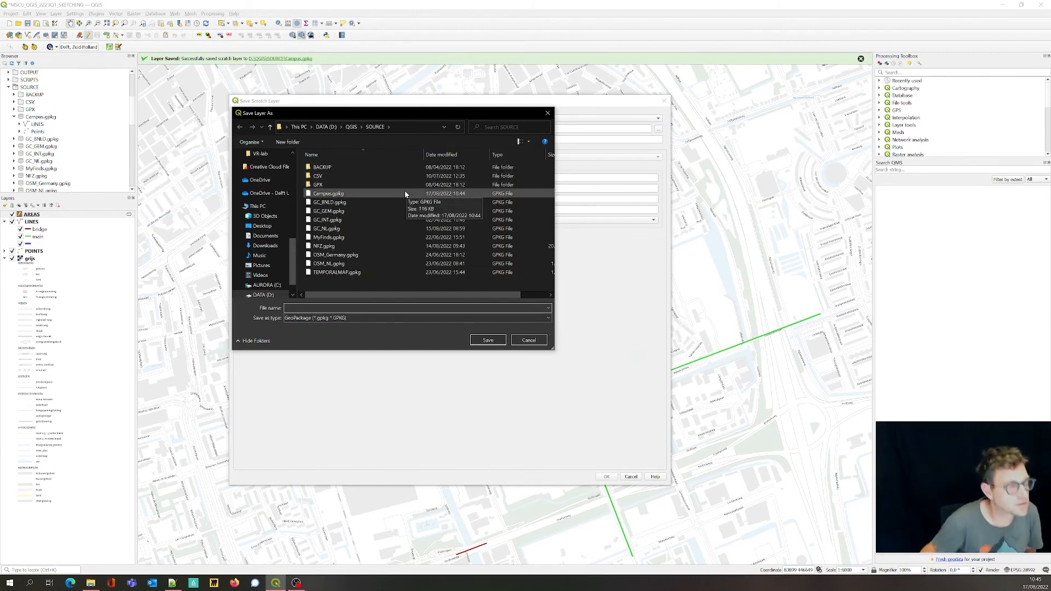
{"action": "left_click", "coordinate": [386, 193]}
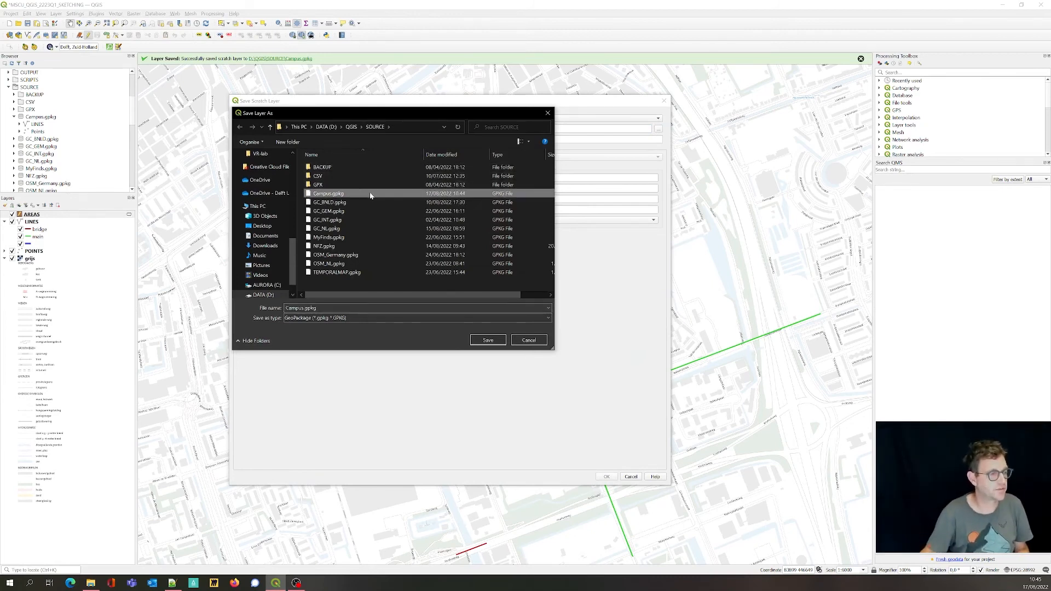
{"action": "left_click", "coordinate": [473, 340]}
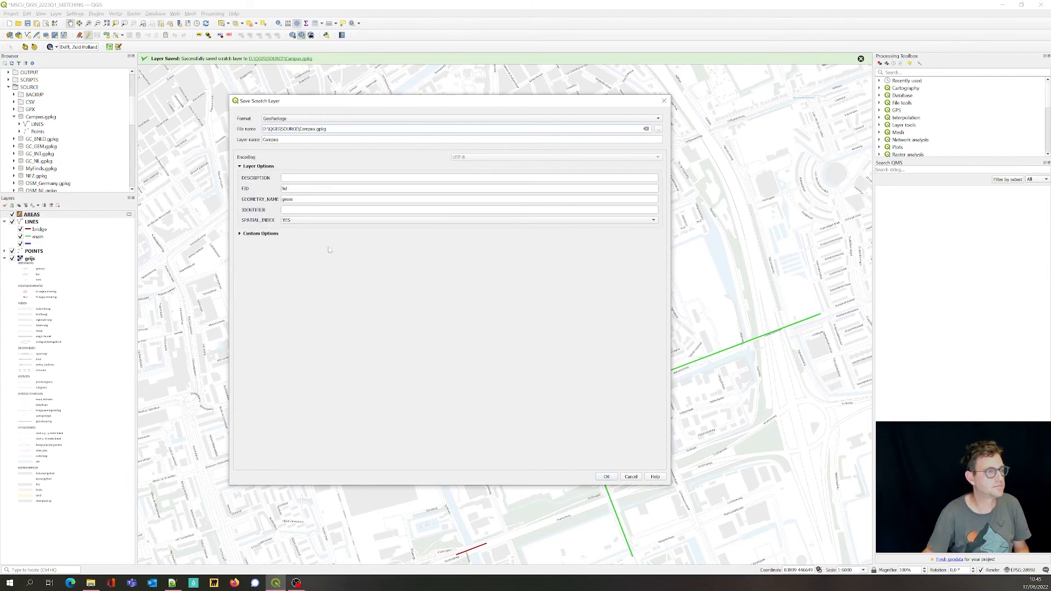
{"action": "double_click", "coordinate": [300, 139]}
{"action": "type", "text": "AREAS"}
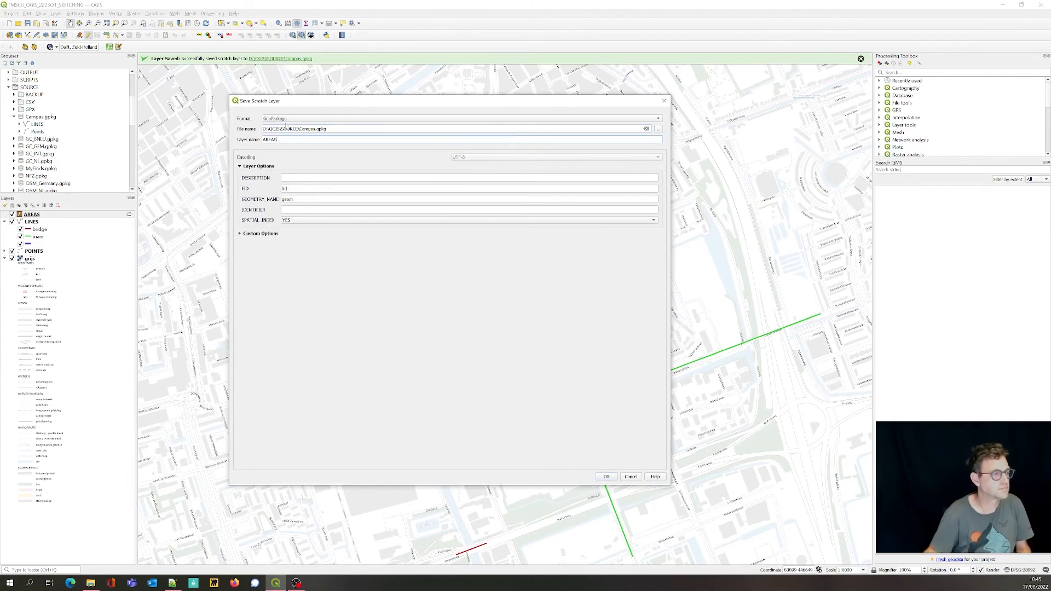
{"action": "left_click", "coordinate": [606, 477]}
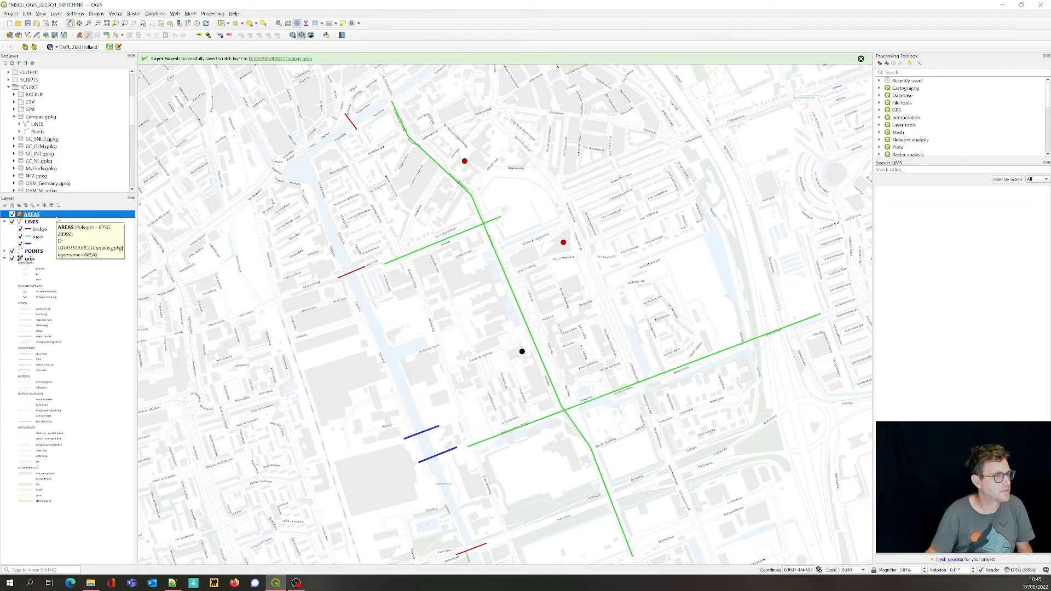
{"action": "left_click_drag", "start_coordinate": [57, 218], "coordinate": [55, 261]}
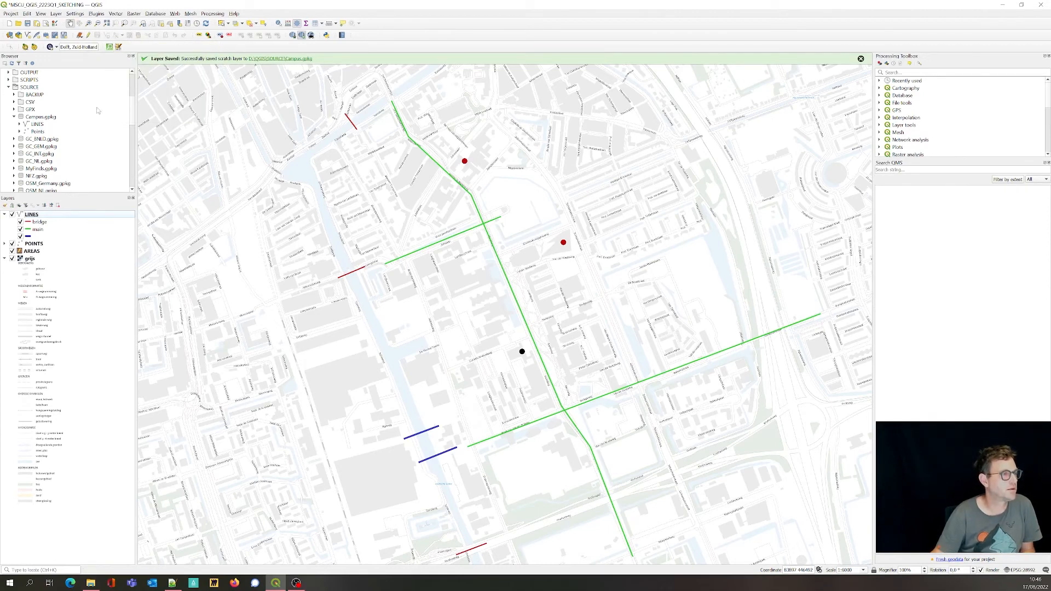
Draw a long four-cornered polygon along the canal's west bank in AREAS, with Name Kabeldistrict and CAT future
{"action": "left_click", "coordinate": [55, 251]}
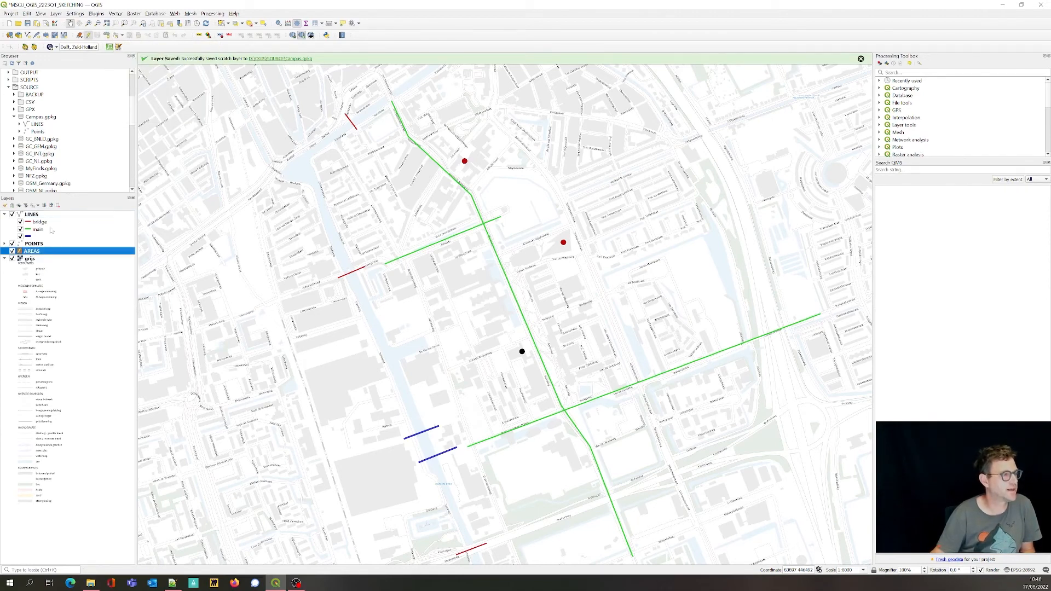
{"action": "left_click", "coordinate": [107, 35]}
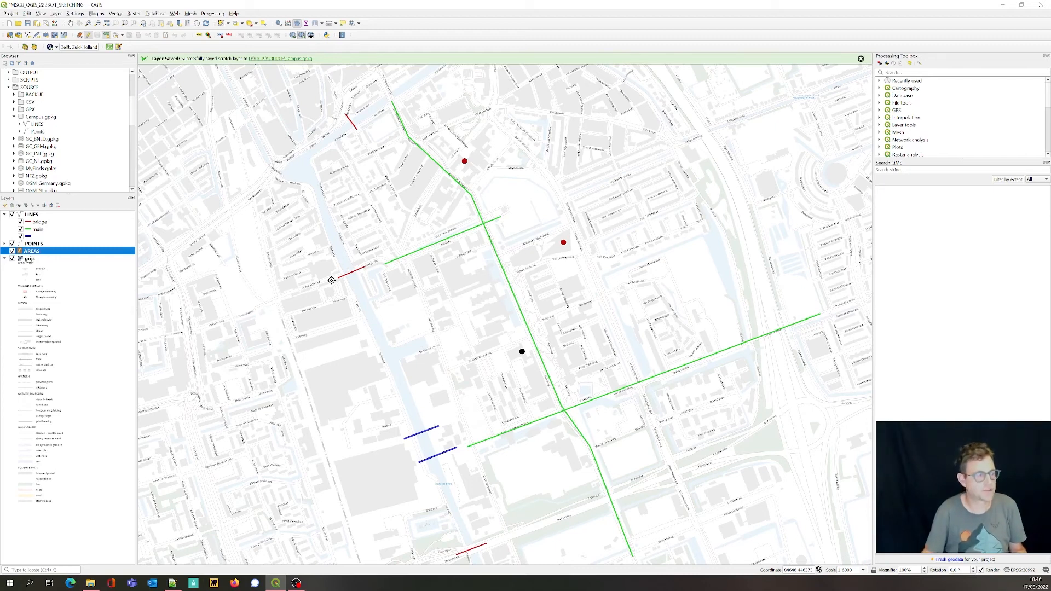
{"action": "left_click", "coordinate": [280, 298]}
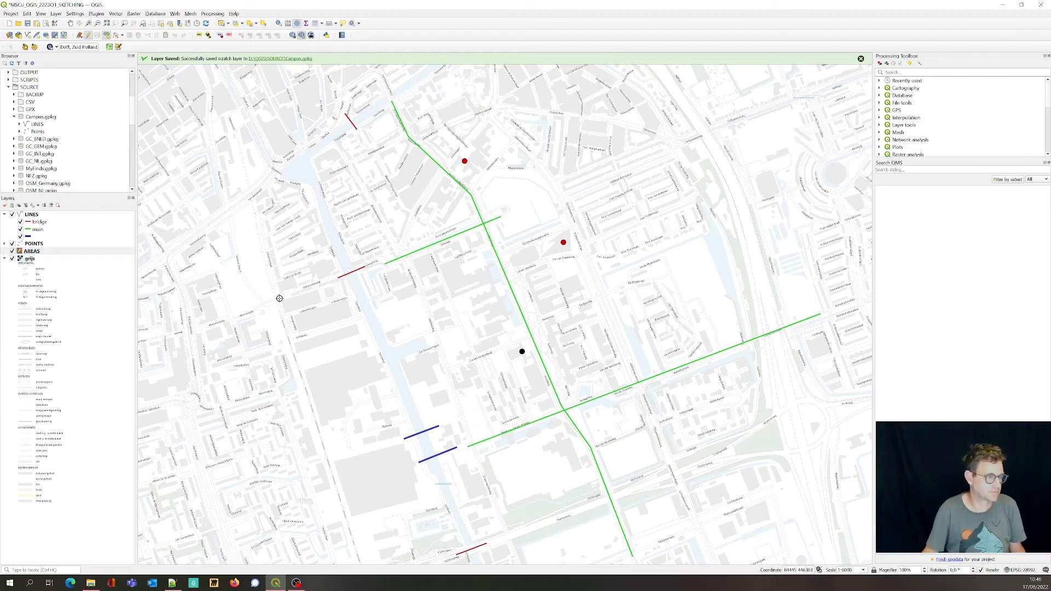
{"action": "left_click", "coordinate": [340, 278]}
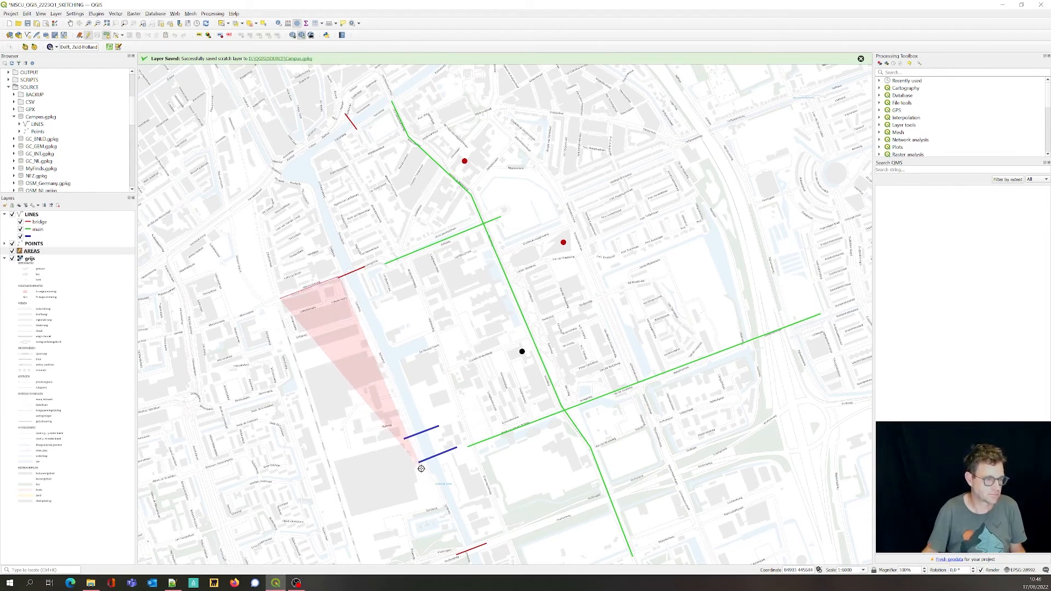
{"action": "left_click", "coordinate": [438, 506]}
{"action": "left_click", "coordinate": [351, 531]}
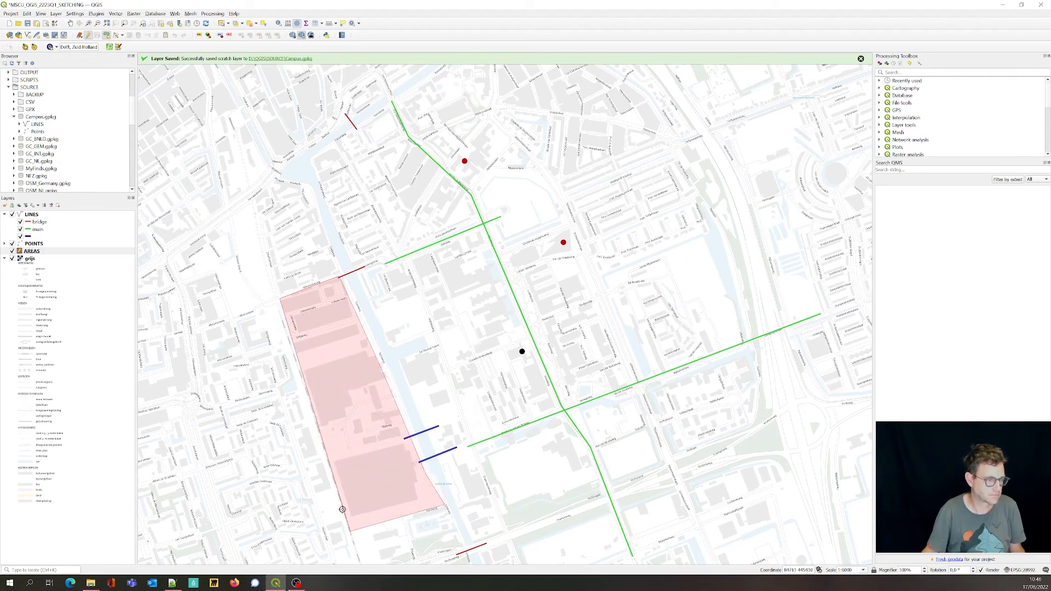
{"action": "right_click", "coordinate": [279, 306]}
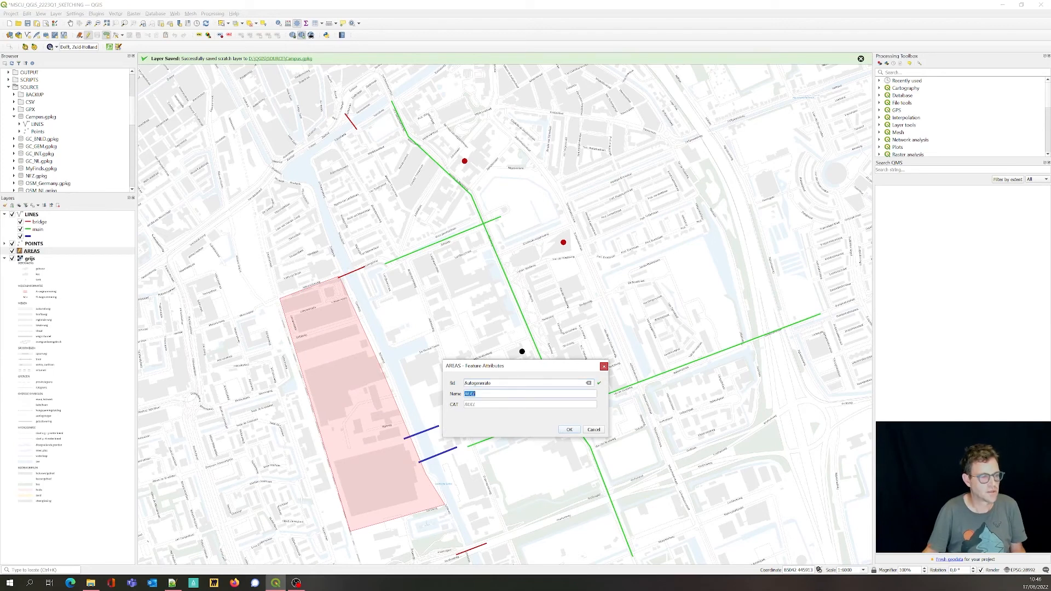
{"action": "type", "text": "Kobelds"}
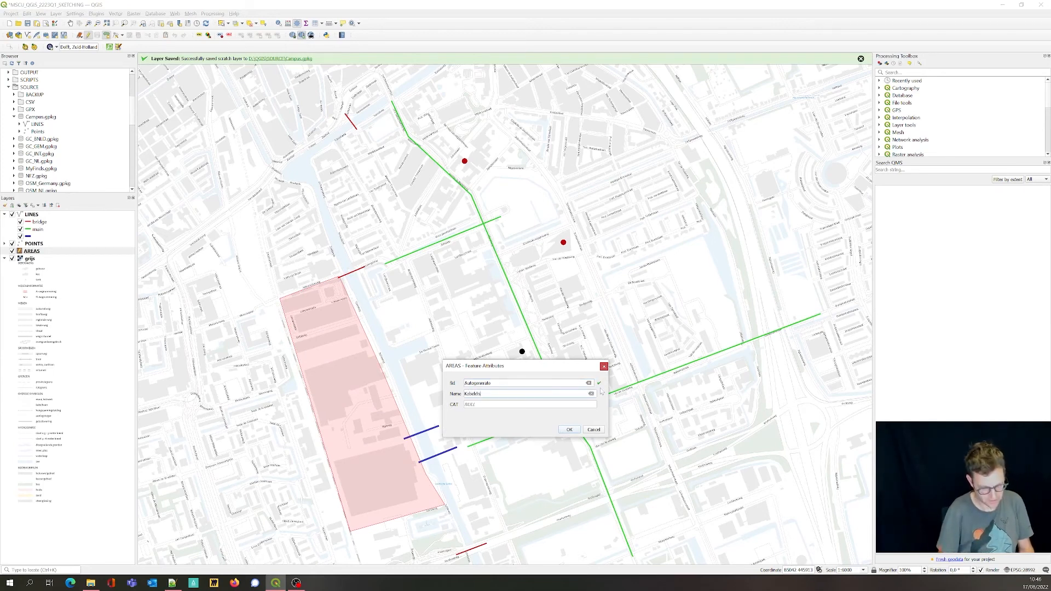
{"action": "key", "text": "Tab"}
{"action": "type", "text": "ful"}
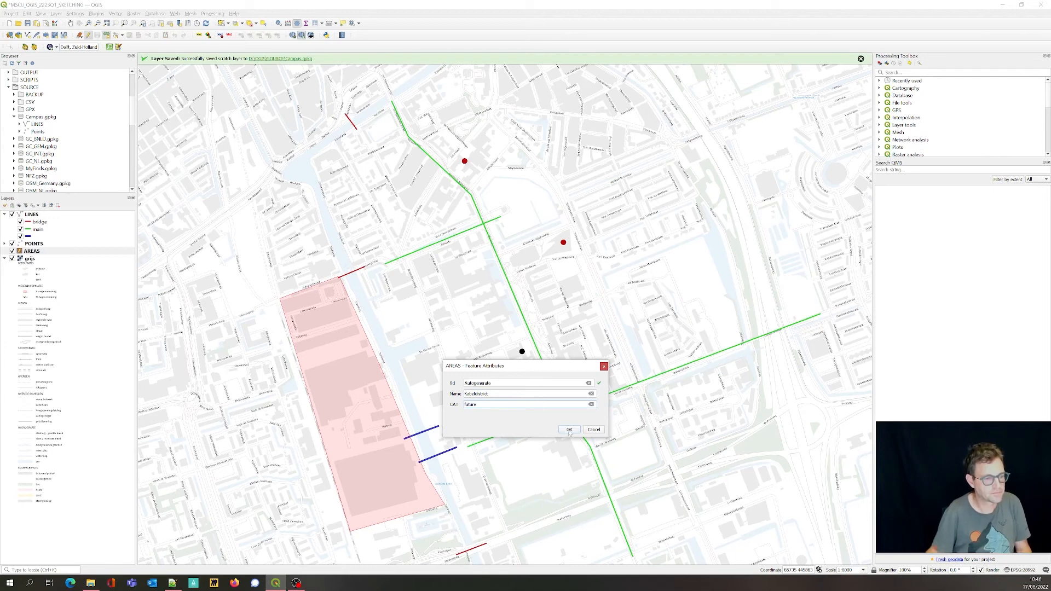
{"action": "left_click", "coordinate": [568, 430]}
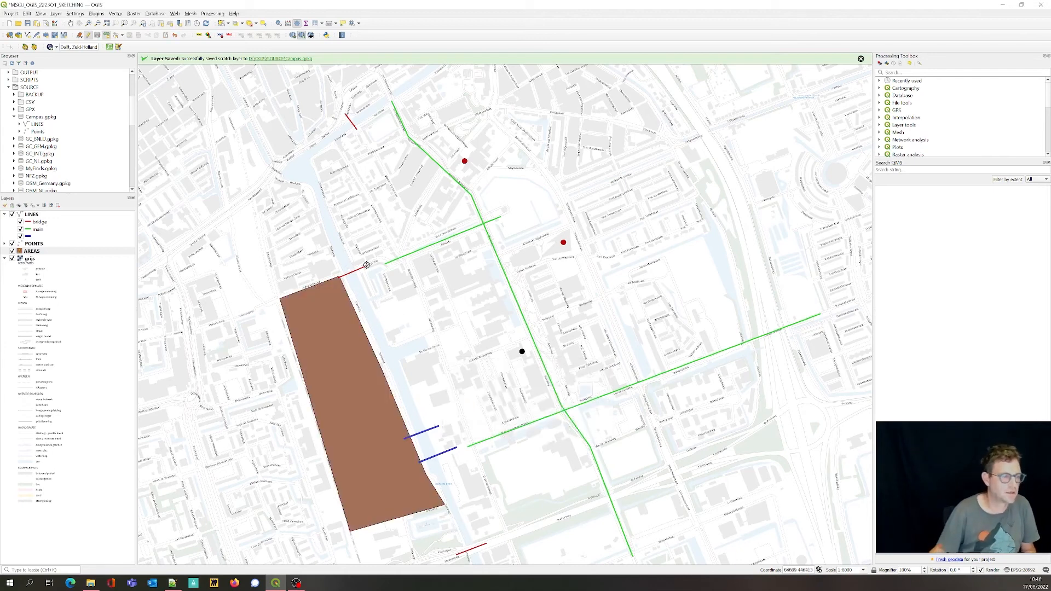
Draw a small four-cornered polygon on the east bank just south of the middle bridge, with Name harbour and CAT future
{"action": "left_click", "coordinate": [357, 273]}
{"action": "left_click", "coordinate": [396, 258]}
{"action": "left_click", "coordinate": [433, 332]}
{"action": "left_click", "coordinate": [390, 348]}
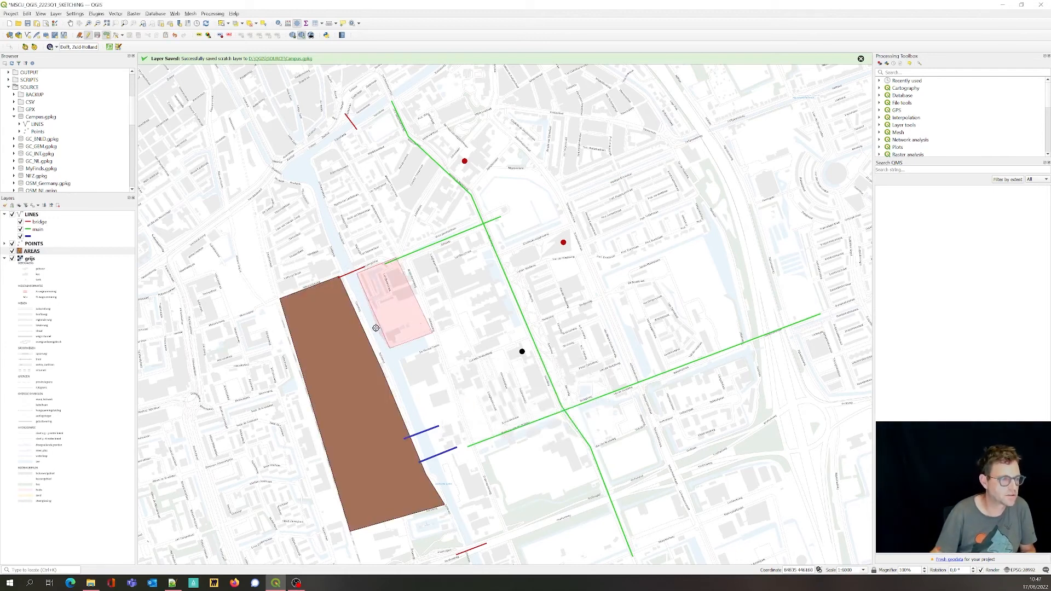
{"action": "right_click", "coordinate": [376, 327]}
{"action": "type", "text": "existing"}
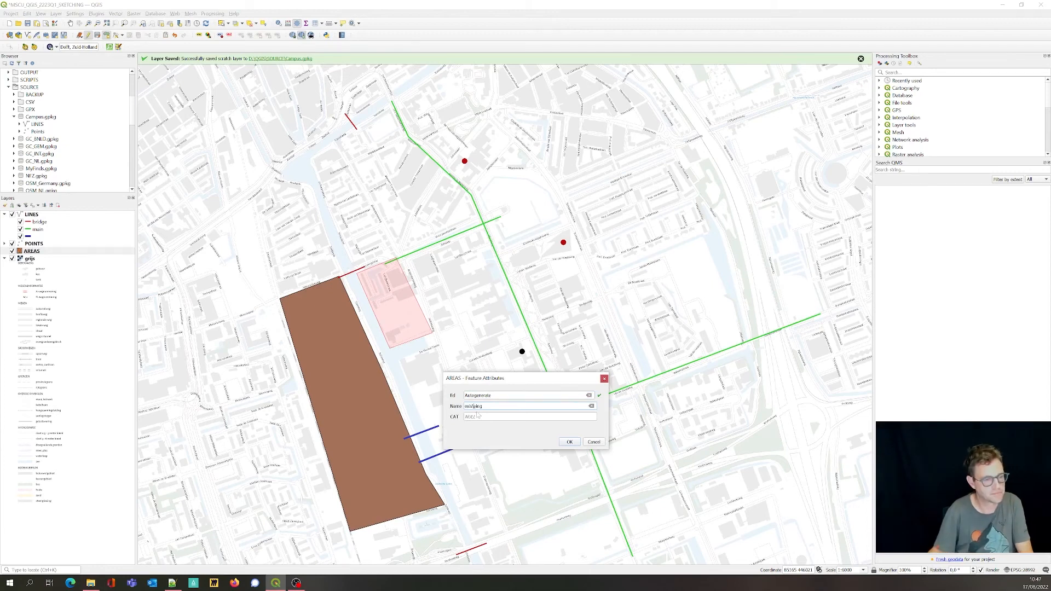
{"action": "type", "text": "harbour"}
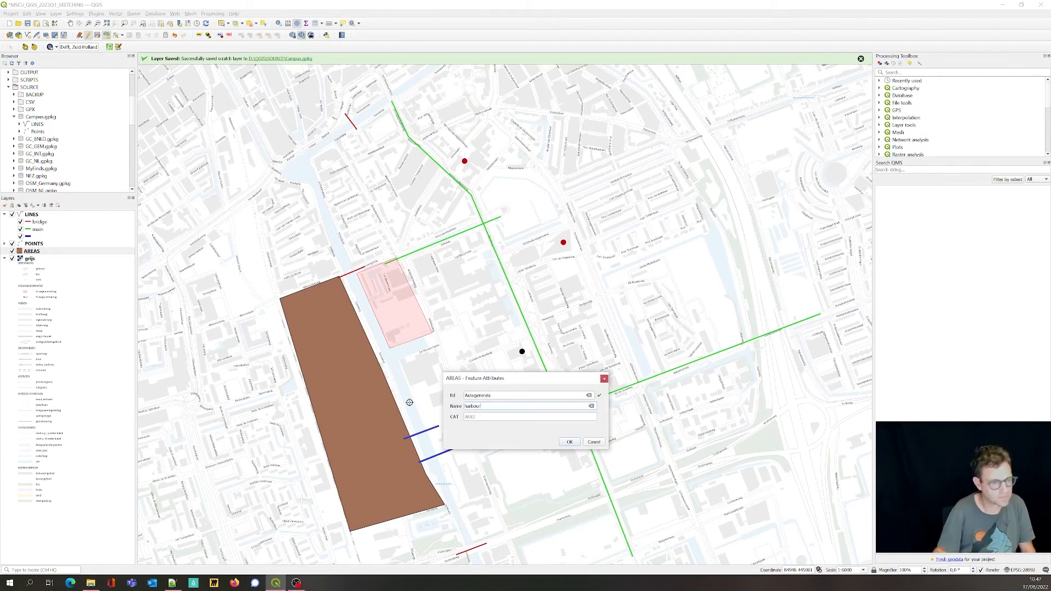
{"action": "key", "text": "Tab"}
{"action": "type", "text": "fu"}
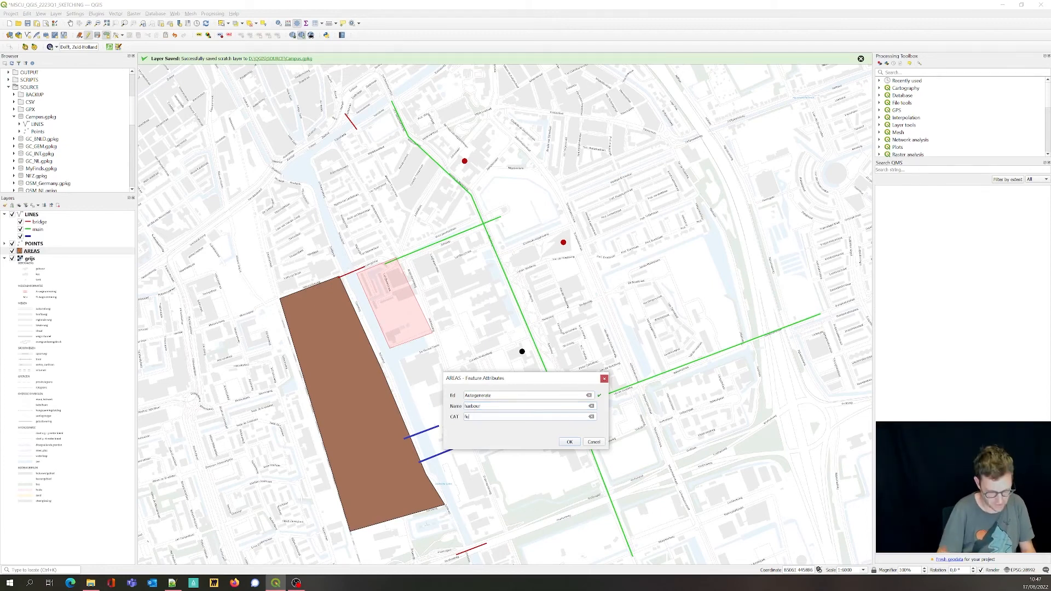
{"action": "left_click", "coordinate": [563, 441]}
Draw a four-cornered polygon on the east bank south of the harbour area, with Name Lijm&Cultuur and CAT future
{"action": "left_click", "coordinate": [398, 361]}
{"action": "left_click", "coordinate": [441, 344]}
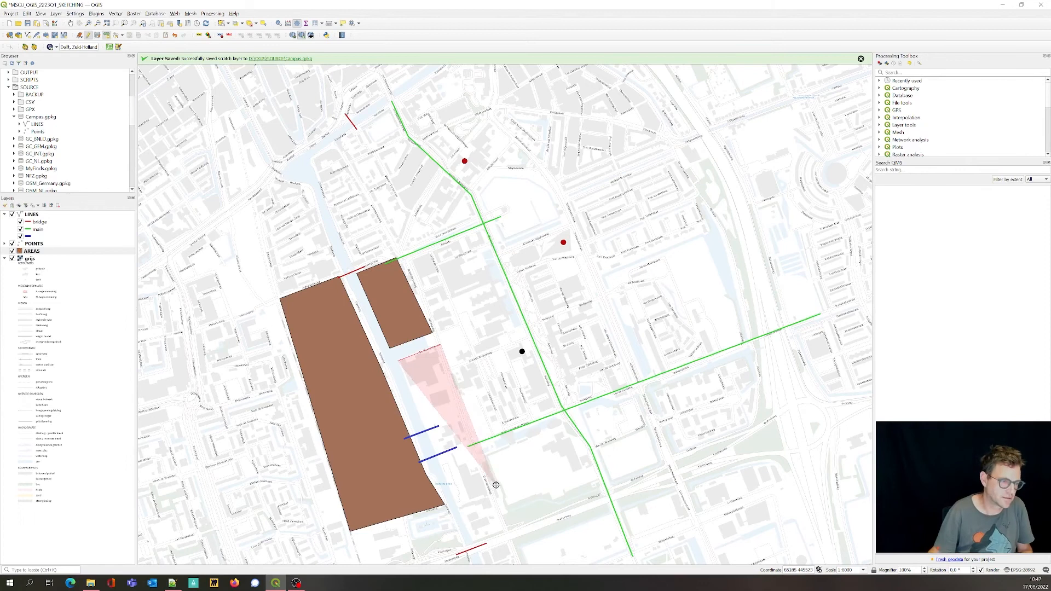
{"action": "left_click", "coordinate": [471, 445]}
{"action": "left_click", "coordinate": [437, 459]}
{"action": "right_click", "coordinate": [407, 374]}
{"action": "left_click", "coordinate": [507, 418]}
{"action": "type", "text": "Lij"}
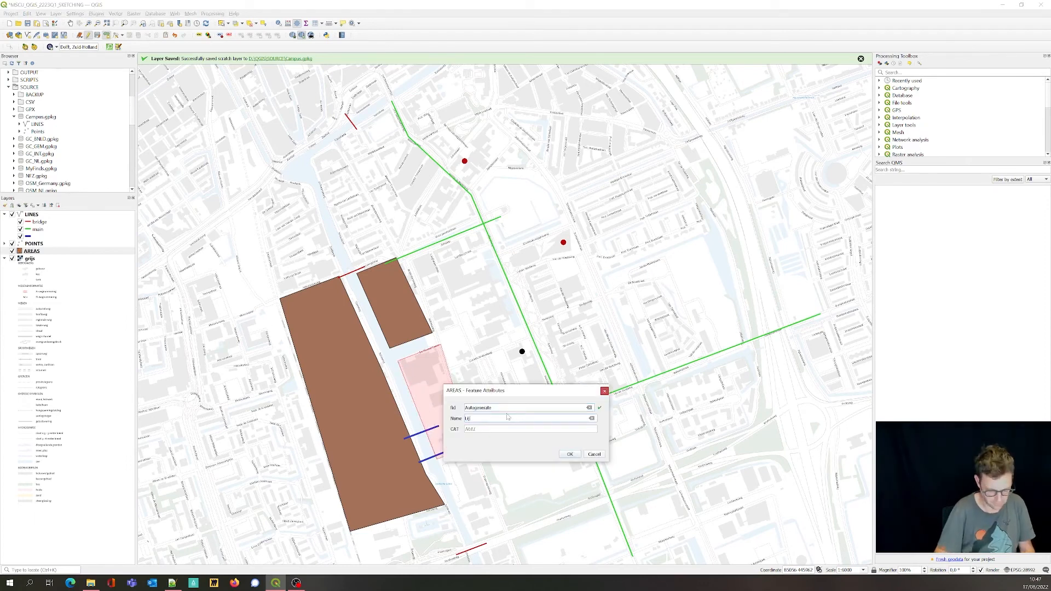
{"action": "key", "text": "Tab"}
{"action": "type", "text": "exis"}
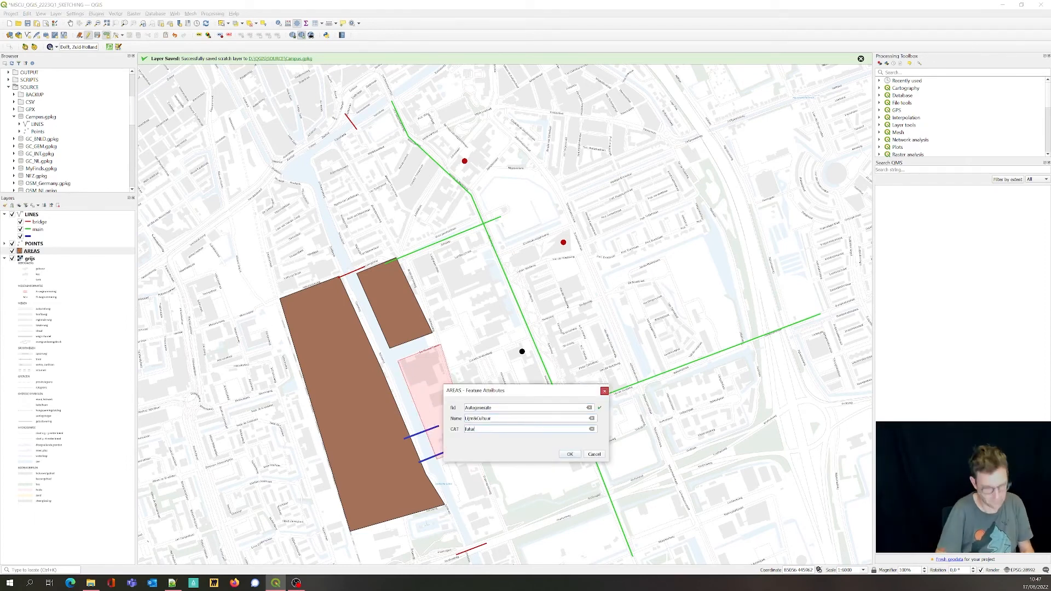
{"action": "key", "text": "Return"}
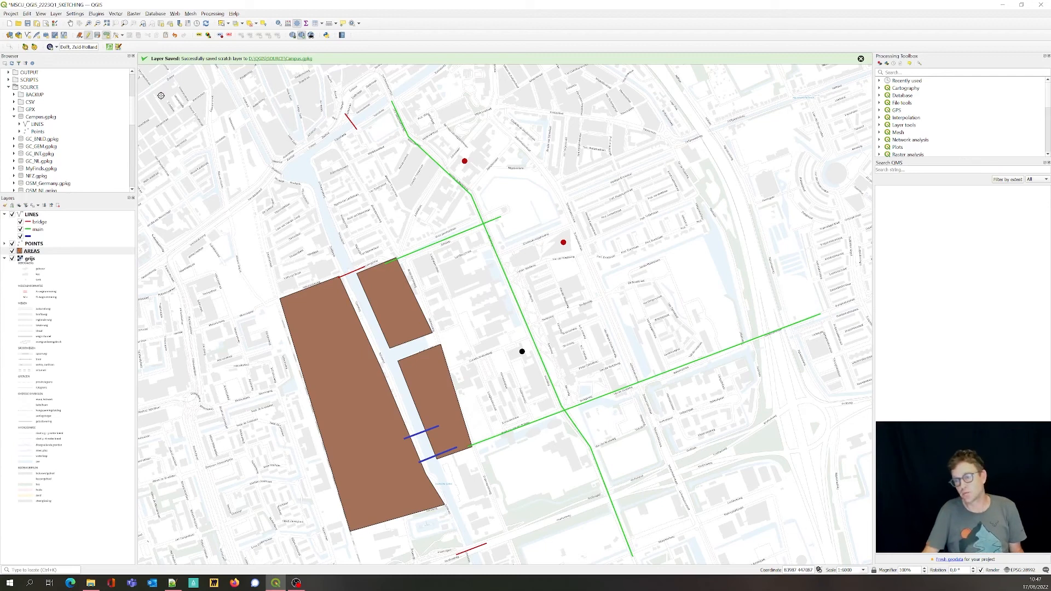
Use the Vertex Tool to stretch the harbour polygon eastward by moving its northeast and southeast corners close to the long main line
{"action": "left_click", "coordinate": [115, 35]}
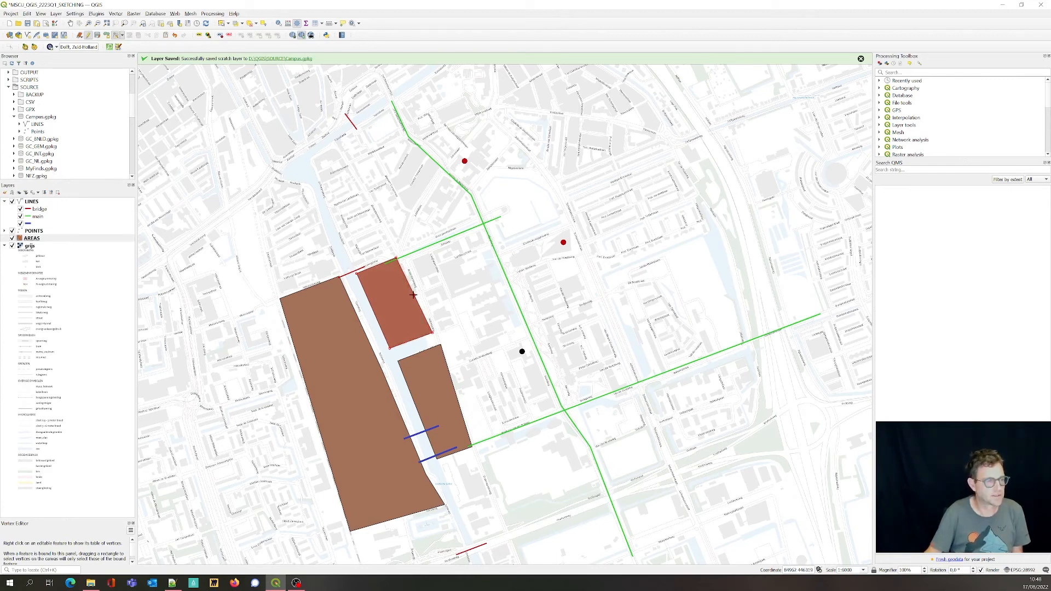
{"action": "left_click", "coordinate": [487, 269]}
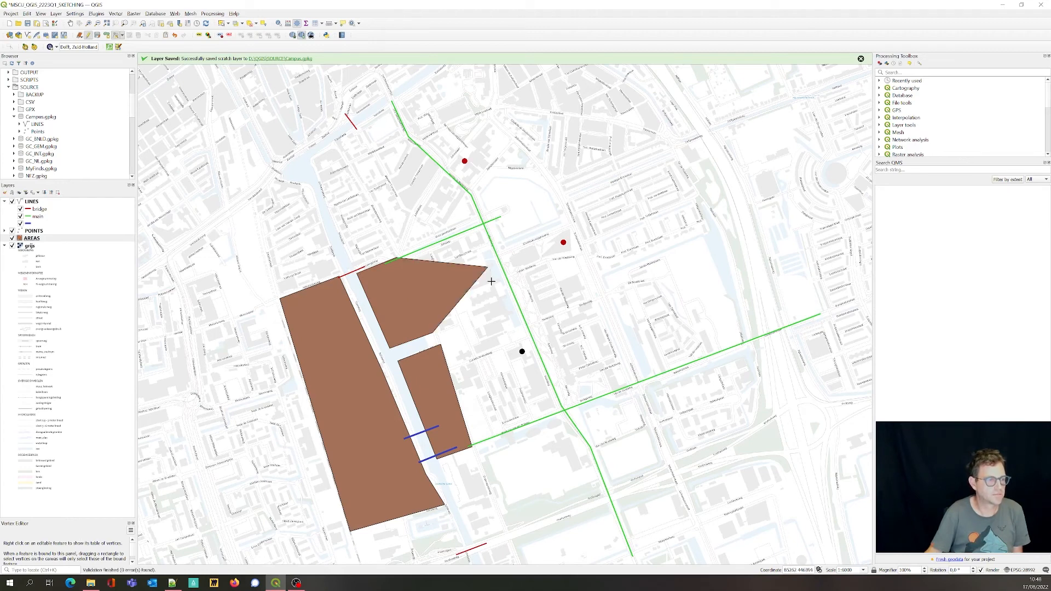
{"action": "left_click_drag", "start_coordinate": [441, 330], "coordinate": [504, 308]}
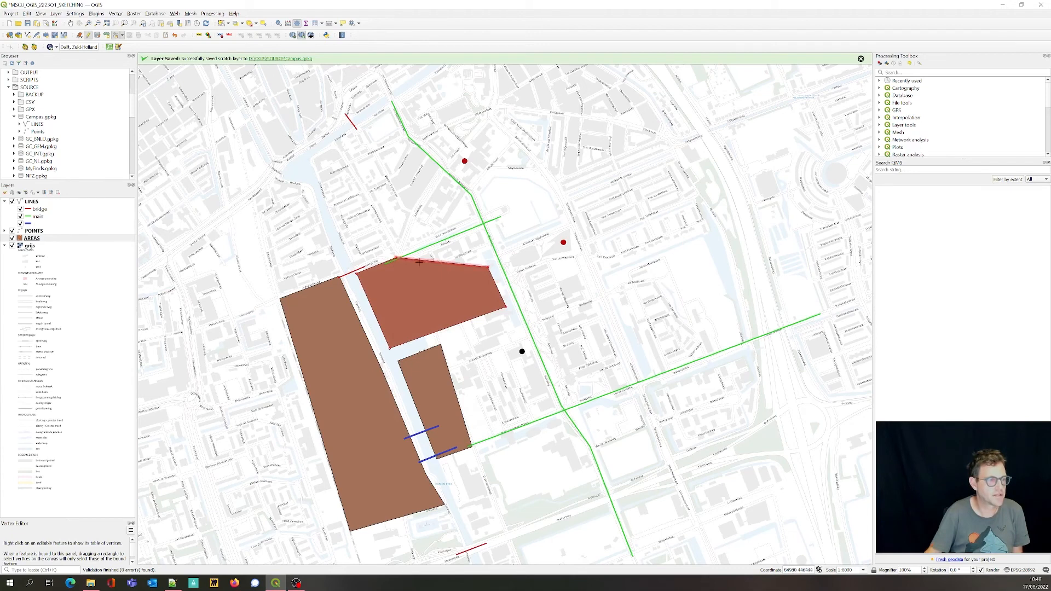
Shift the harbour polygon's north edge northward, add a vertex on its northwest edge, and pull its northeast corner back west of the long main line
{"action": "left_click", "coordinate": [461, 211]}
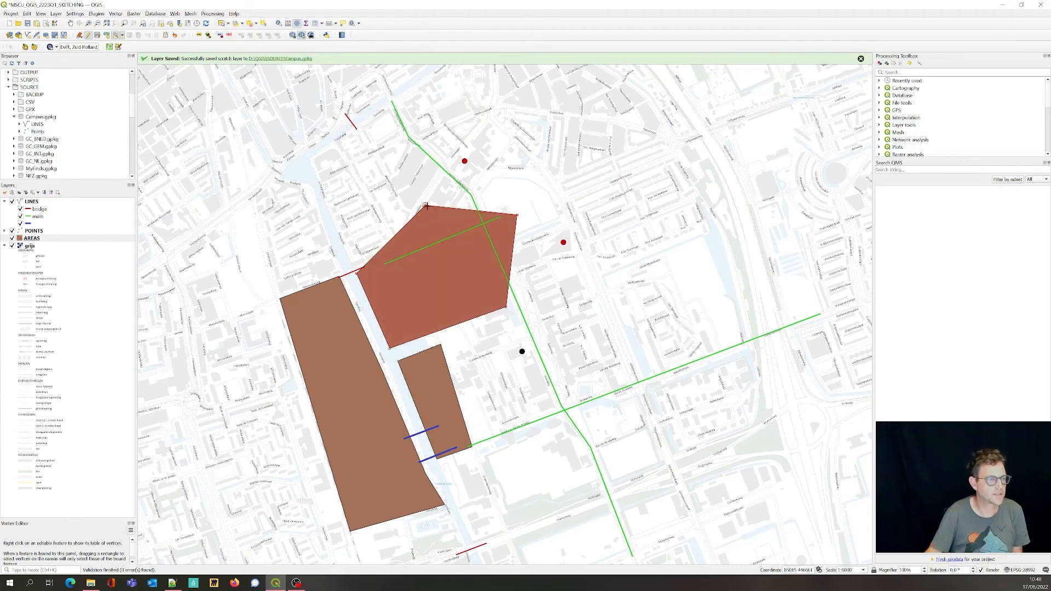
{"action": "left_click", "coordinate": [391, 239]}
{"action": "left_click", "coordinate": [405, 249]}
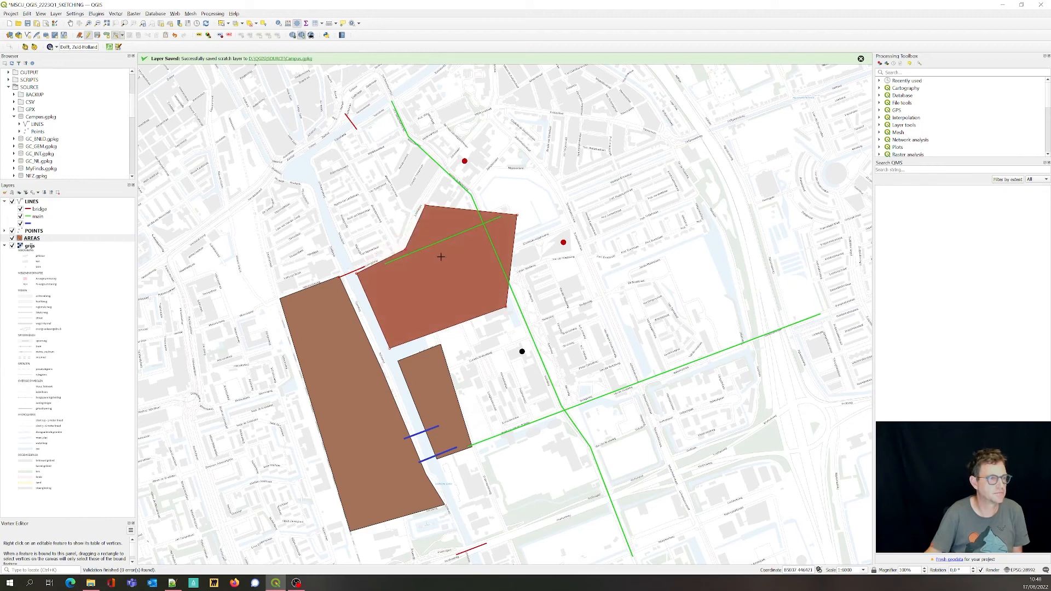
{"action": "left_click_drag", "start_coordinate": [516, 215], "coordinate": [465, 247]}
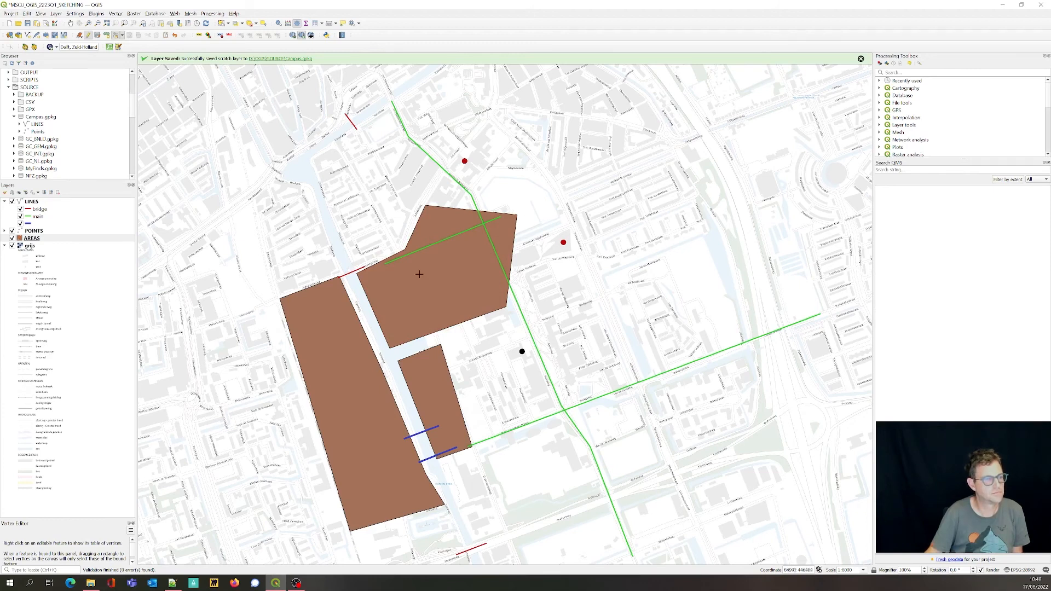
{"action": "left_click", "coordinate": [371, 281]}
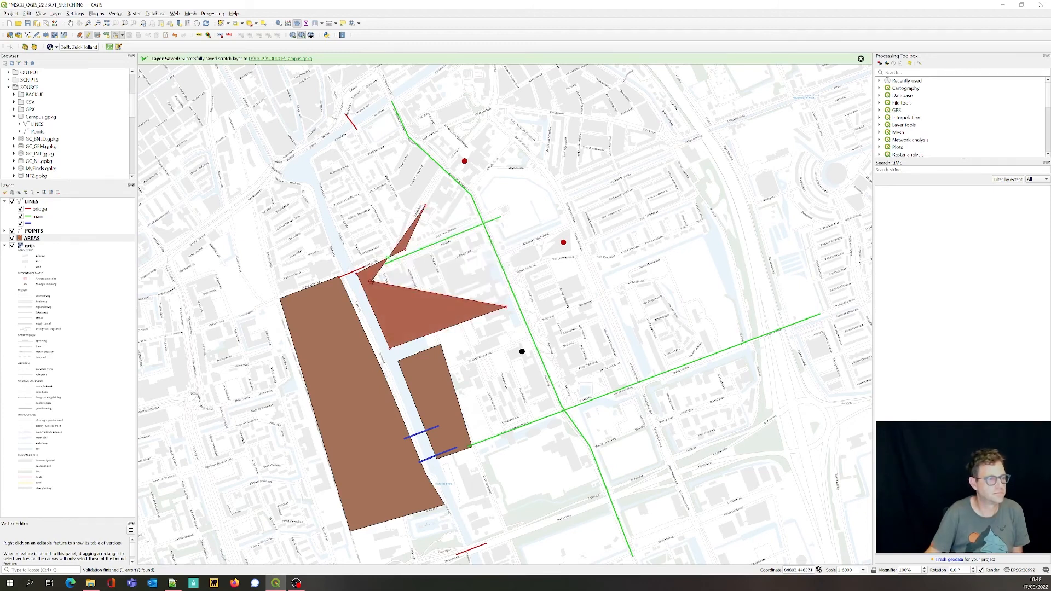
{"action": "left_click", "coordinate": [470, 251]}
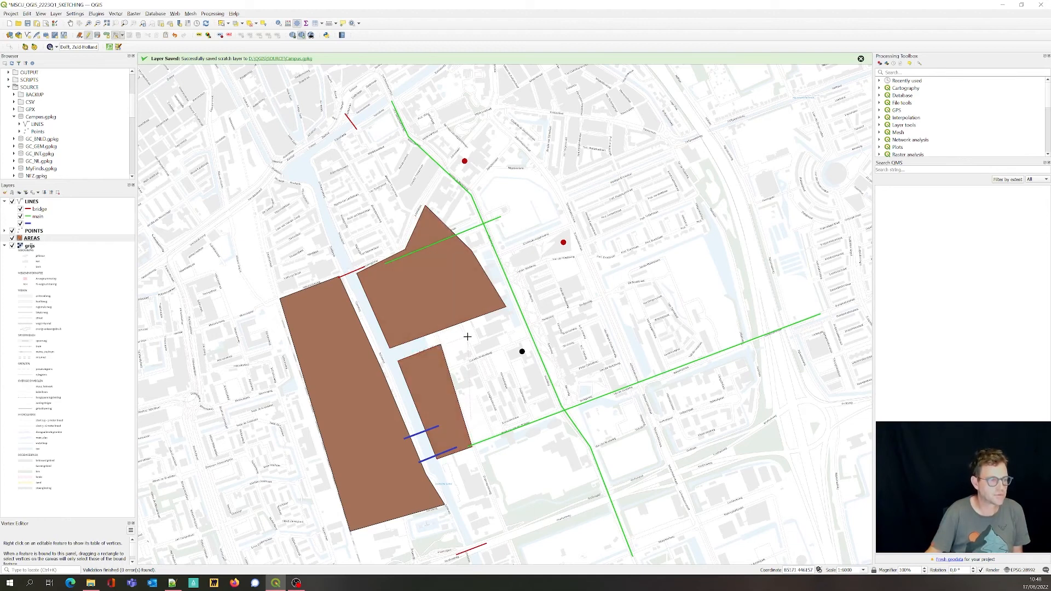
Widen the Lijm&Cultuur polygon by moving its two eastern corners farther east, and stop editing AREAS with the changes saved
{"action": "left_click", "coordinate": [464, 334]}
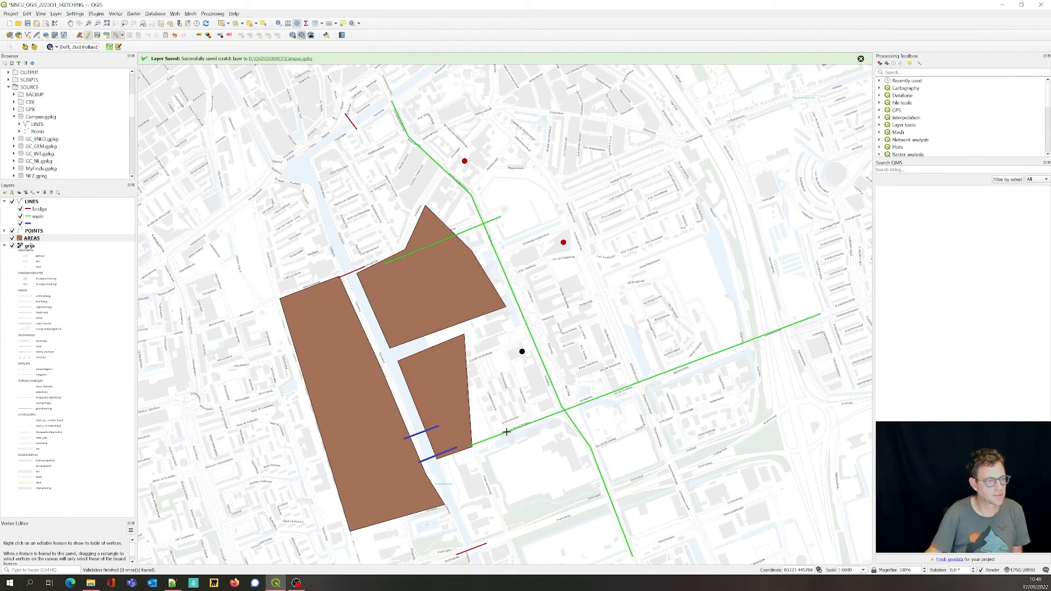
{"action": "left_click", "coordinate": [504, 434]}
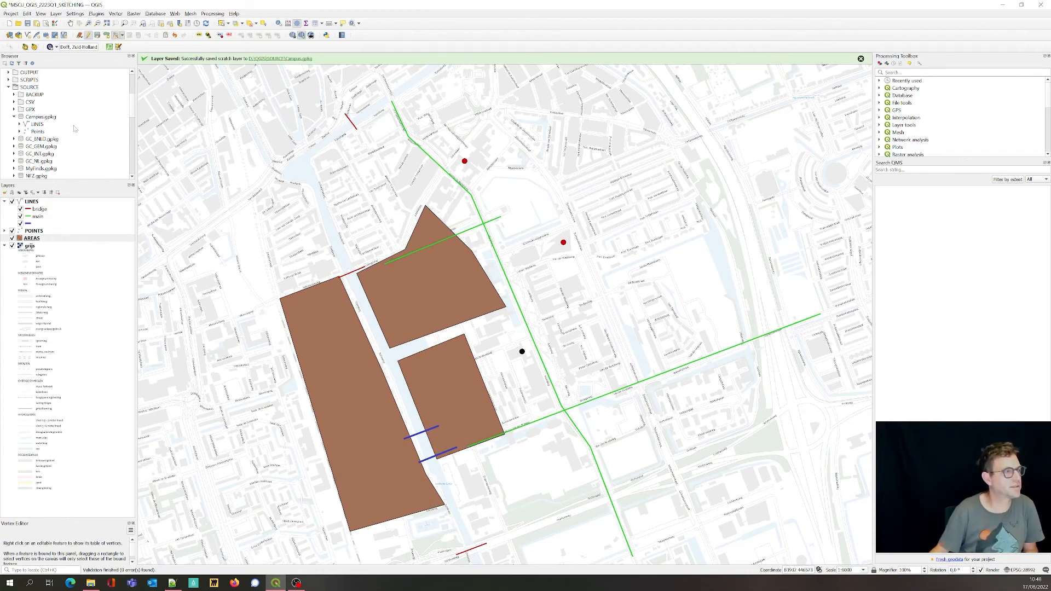
{"action": "left_click", "coordinate": [89, 36]}
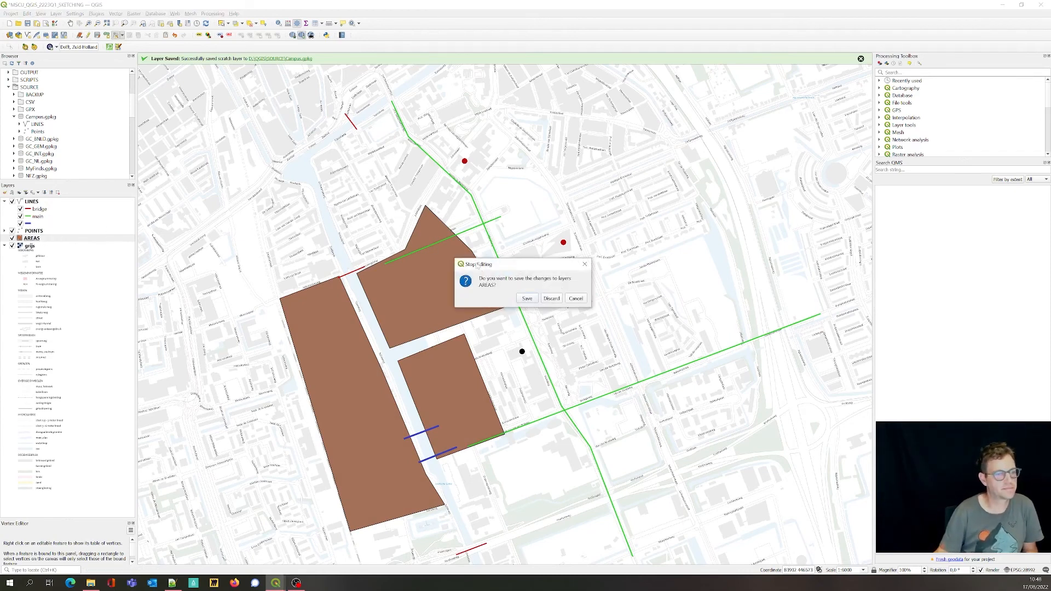
{"action": "left_click", "coordinate": [526, 298]}
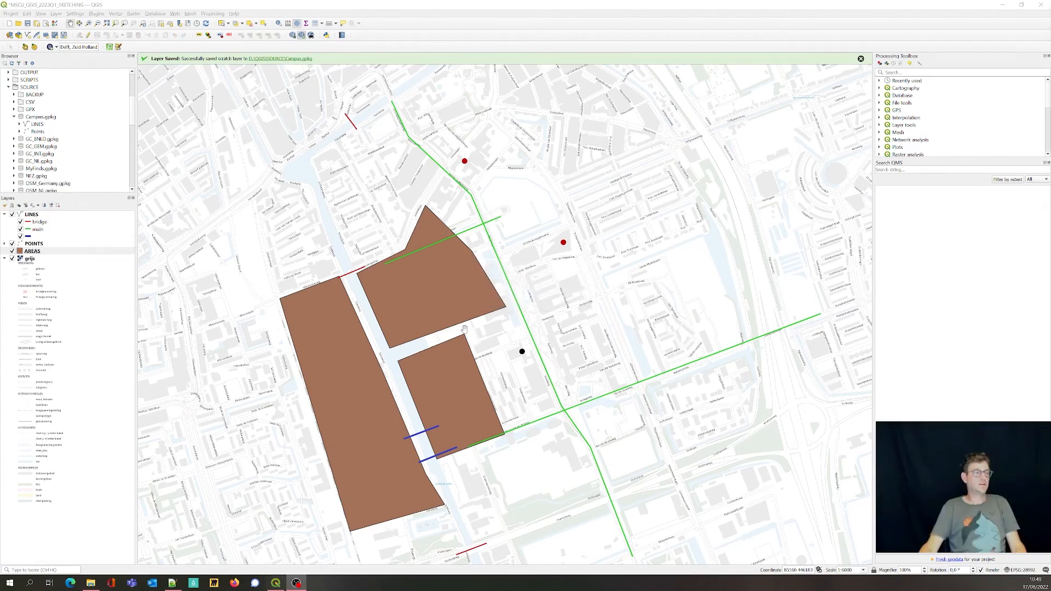
Add a whole-number field AREA to the AREAS attribute table with the Field Calculator, using the expression $area
{"action": "left_click", "coordinate": [109, 252]}
{"action": "right_click", "coordinate": [108, 252]}
{"action": "left_click", "coordinate": [141, 357]}
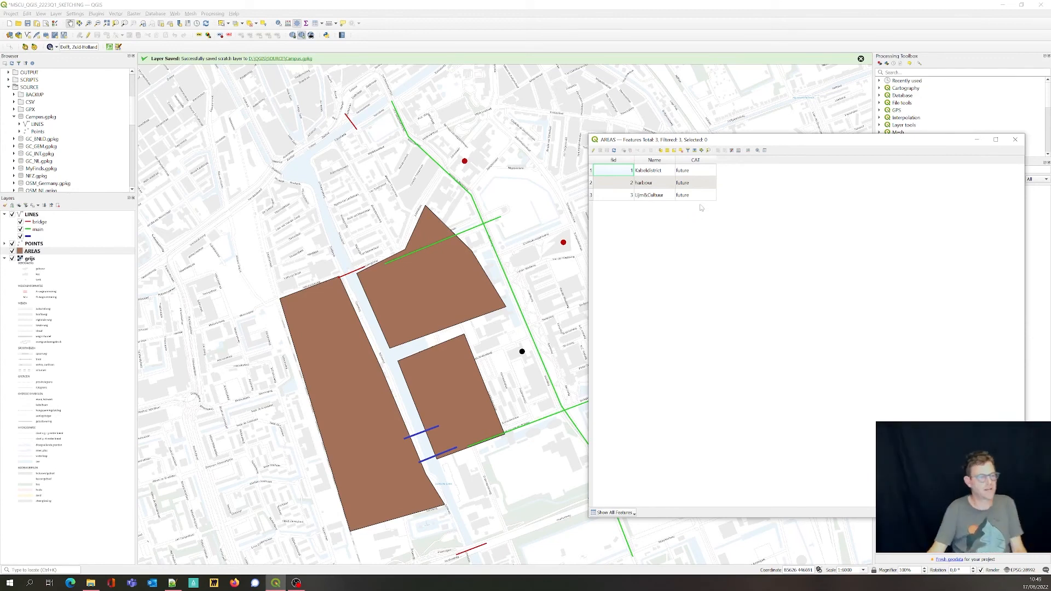
{"action": "left_click", "coordinate": [738, 150]}
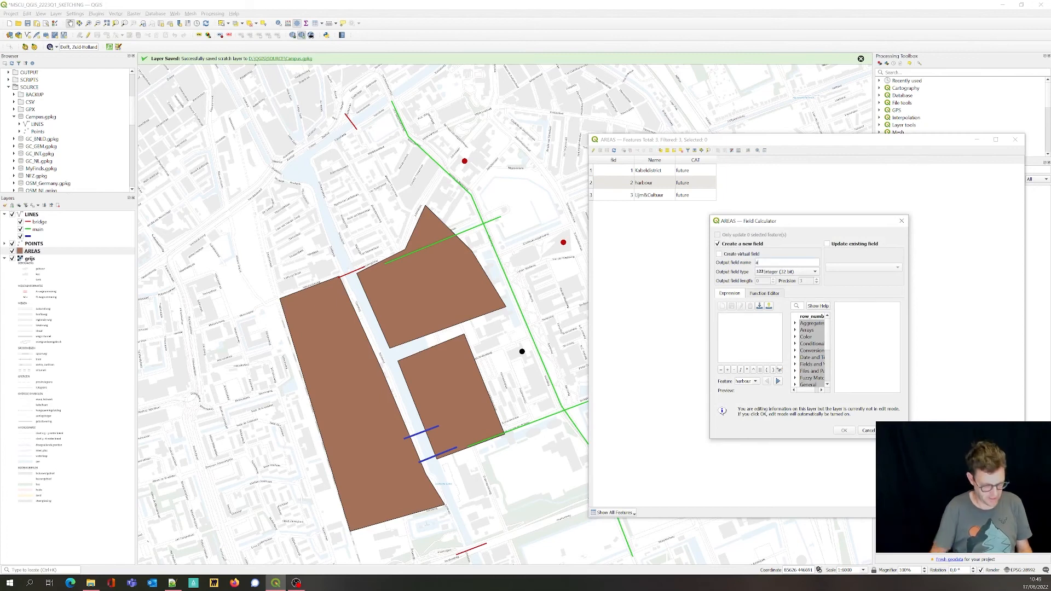
{"action": "type", "text": "area"}
{"action": "left_click_drag", "start_coordinate": [765, 262], "coordinate": [713, 262]}
{"action": "type", "text": "AREA"}
{"action": "left_click", "coordinate": [734, 322]}
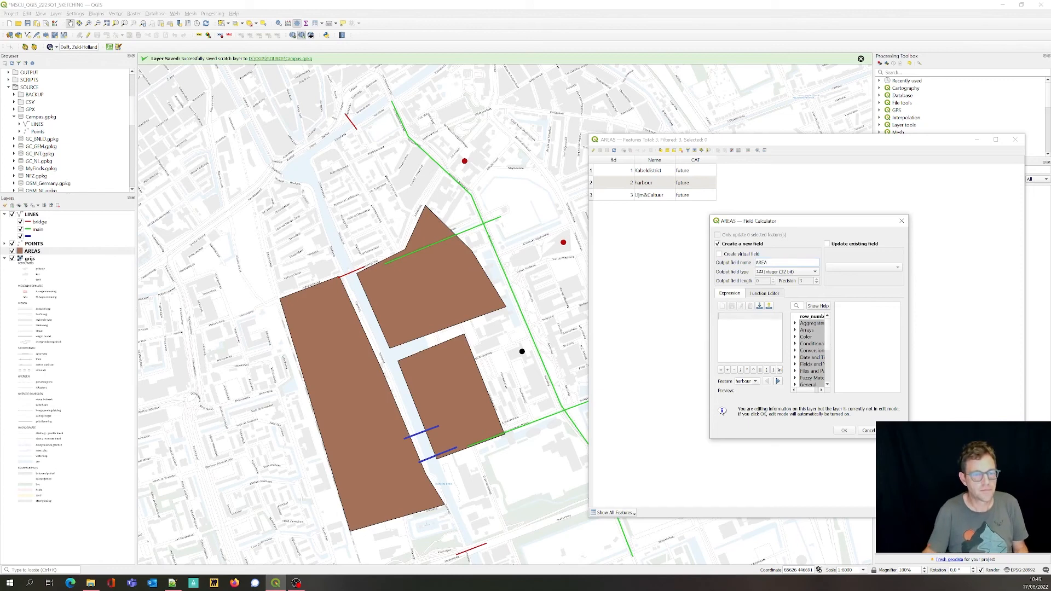
{"action": "type", "text": "$area"}
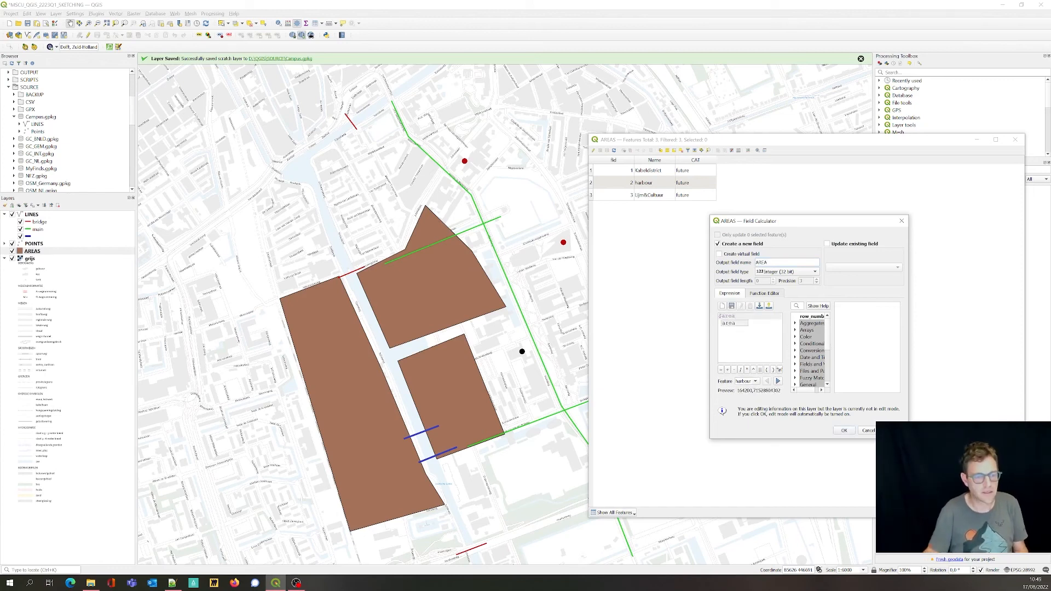
{"action": "key", "text": "Escape"}
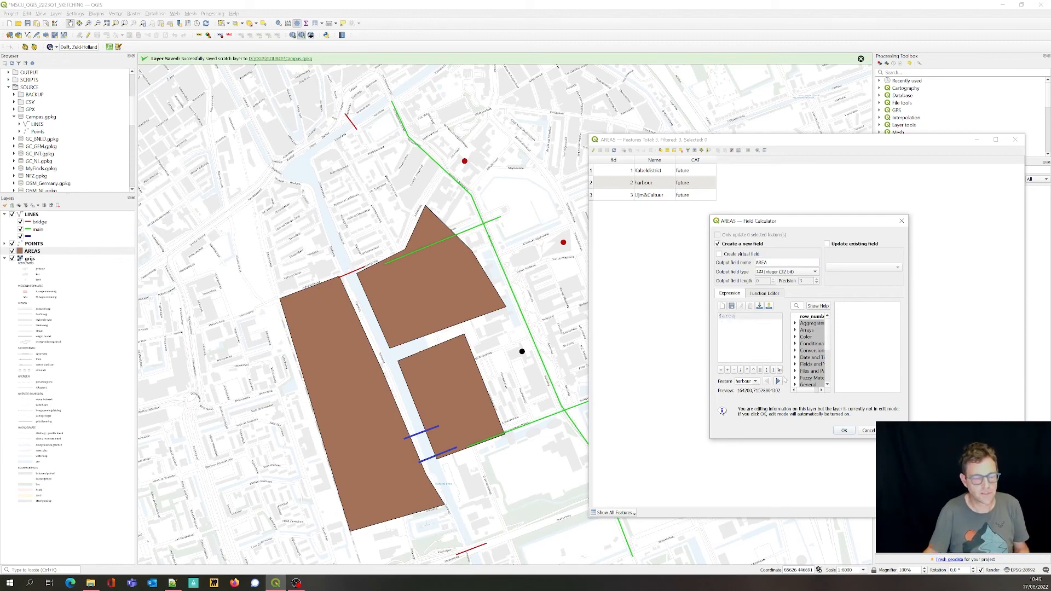
{"action": "left_click", "coordinate": [844, 431]}
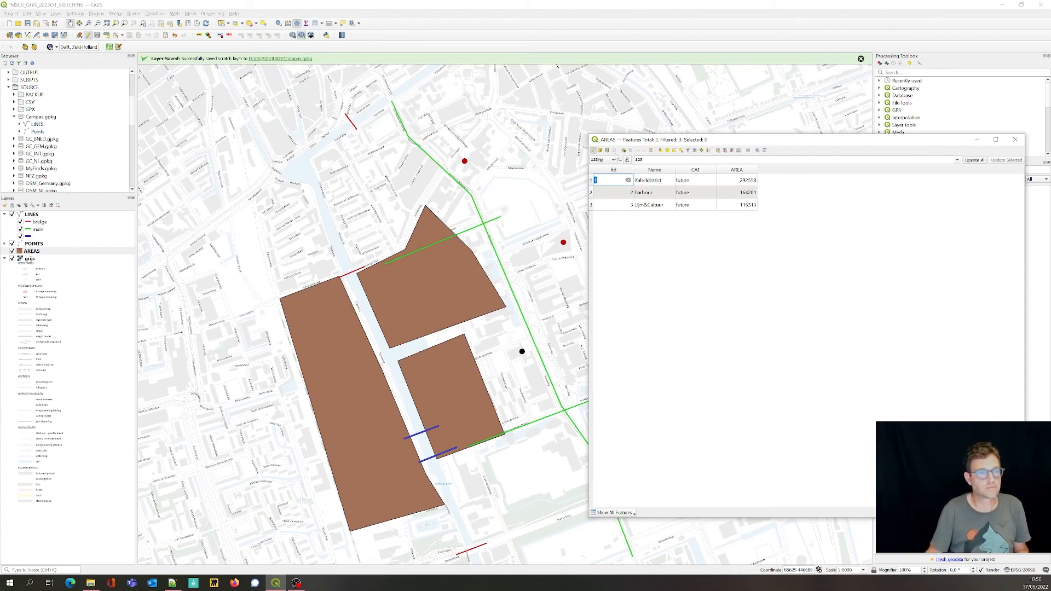
{"action": "left_click", "coordinate": [1015, 139]}
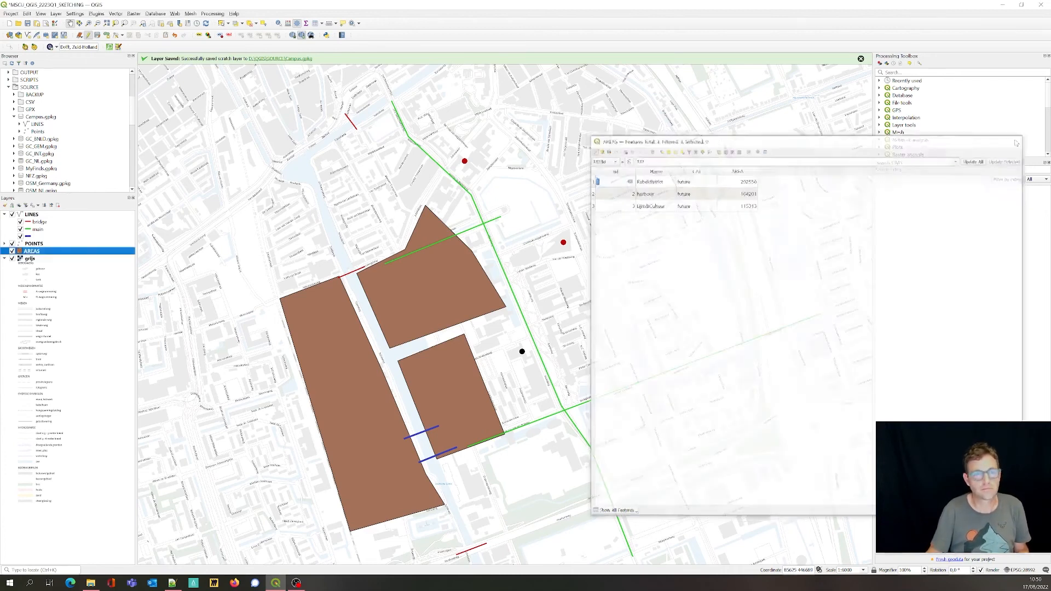
Turn on Single Labels for AREAS using the AREA field, and stop editing the layer with its changes saved
{"action": "double_click", "coordinate": [70, 251]}
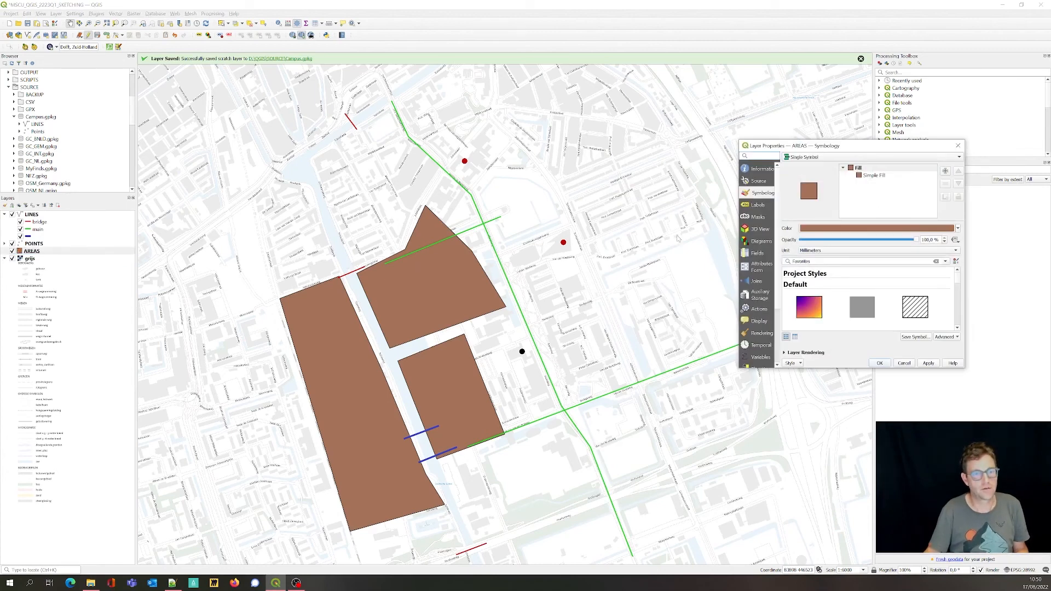
{"action": "left_click", "coordinate": [763, 205]}
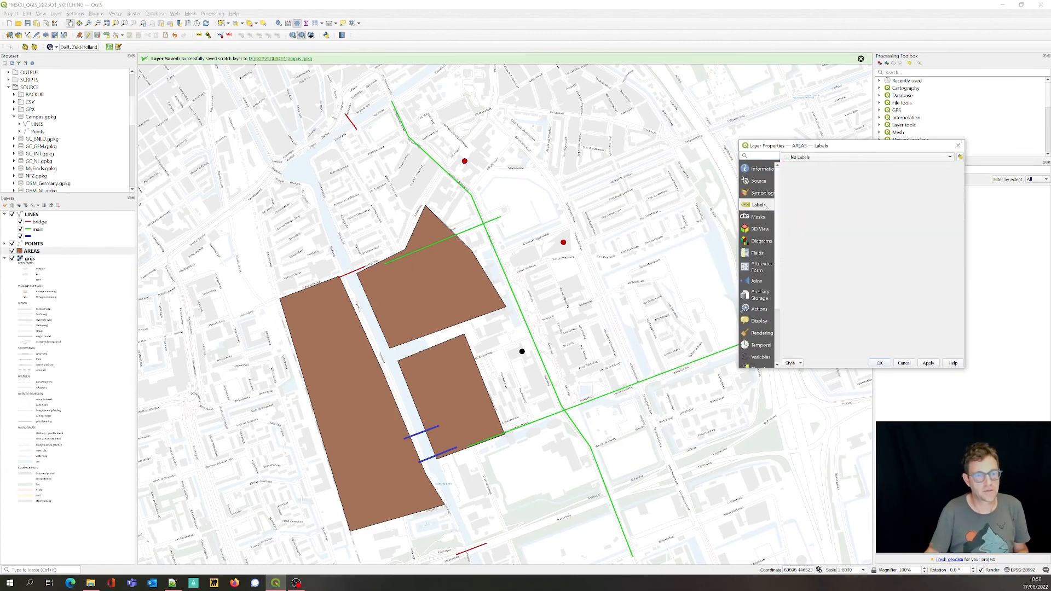
{"action": "left_click", "coordinate": [931, 159]}
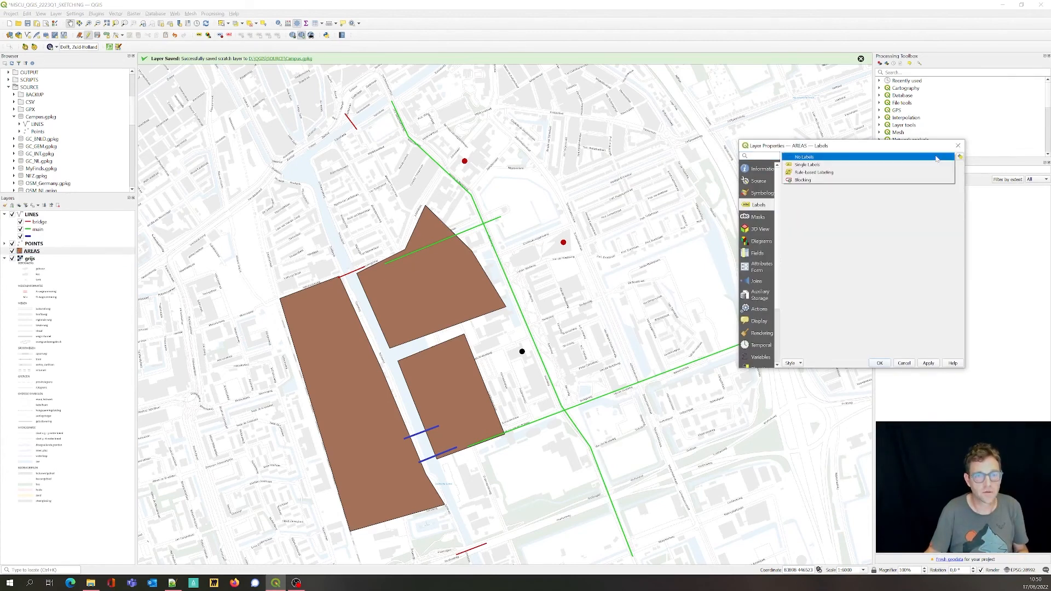
{"action": "left_click", "coordinate": [896, 164]}
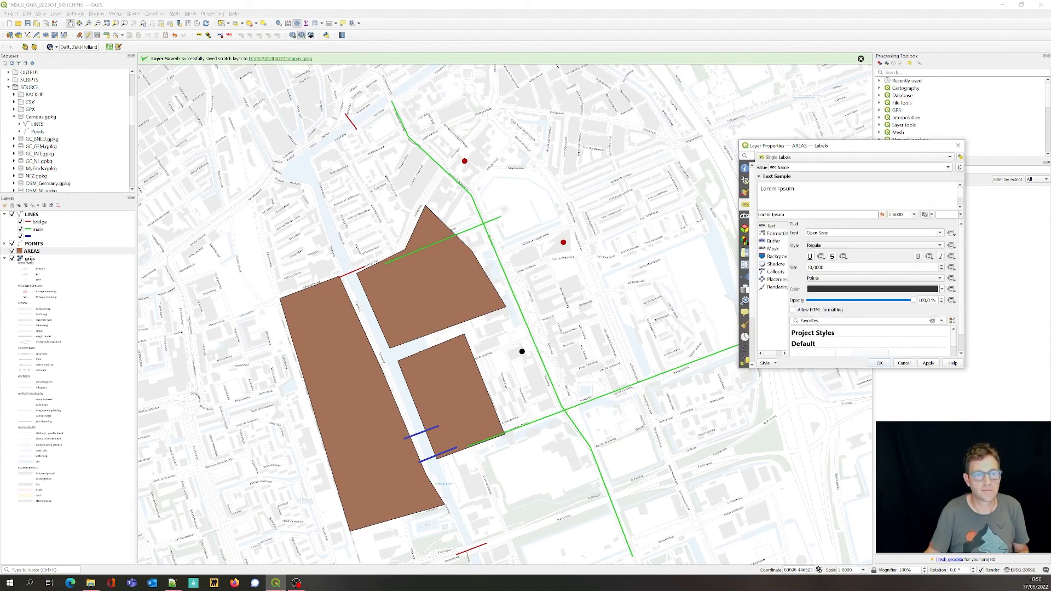
{"action": "left_click", "coordinate": [948, 167]}
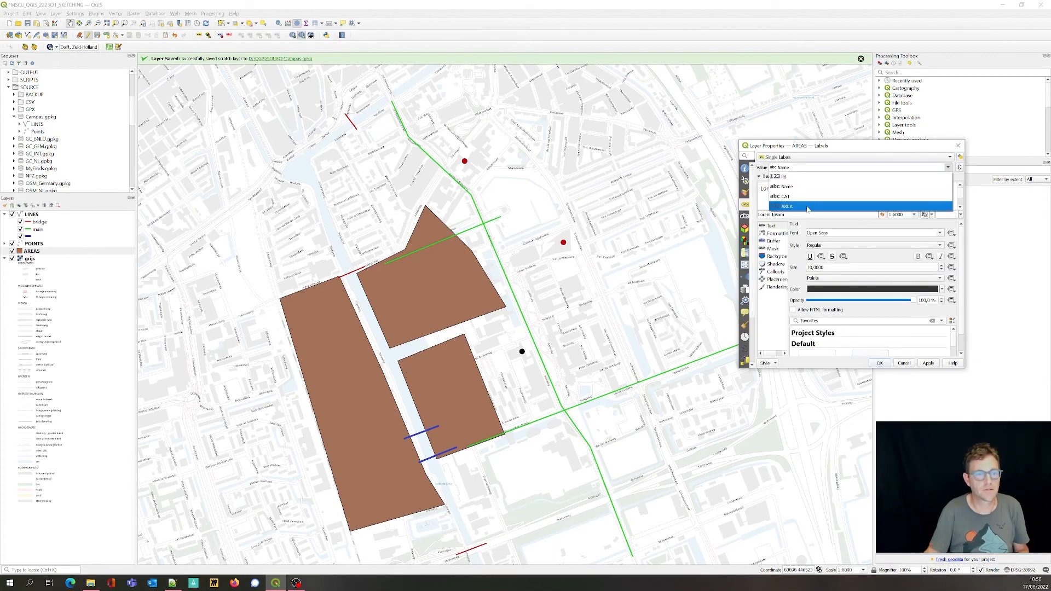
{"action": "left_click", "coordinate": [807, 207]}
{"action": "left_click", "coordinate": [928, 363]}
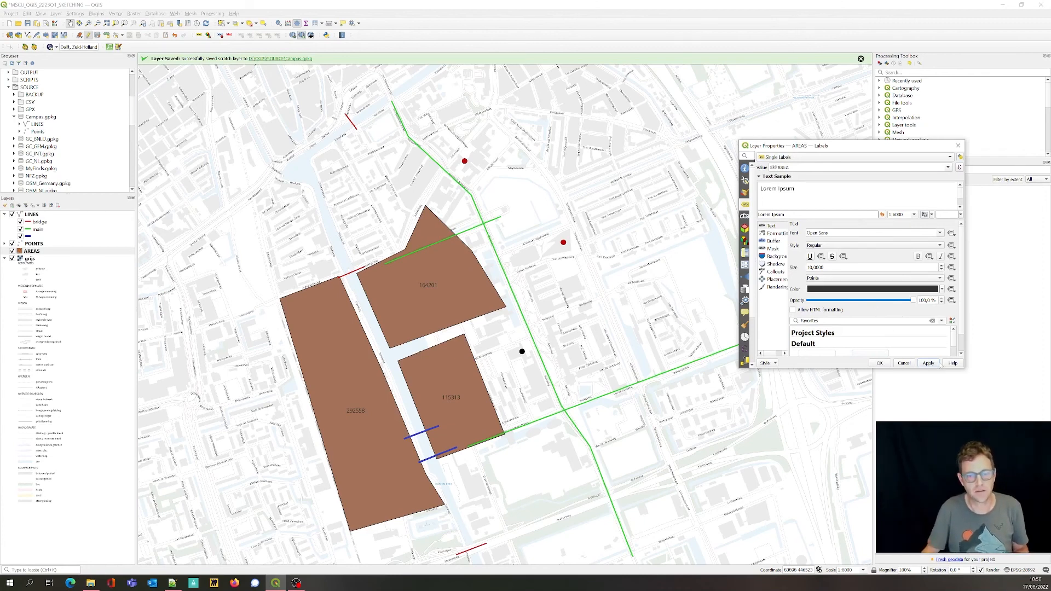
{"action": "left_click", "coordinate": [880, 363]}
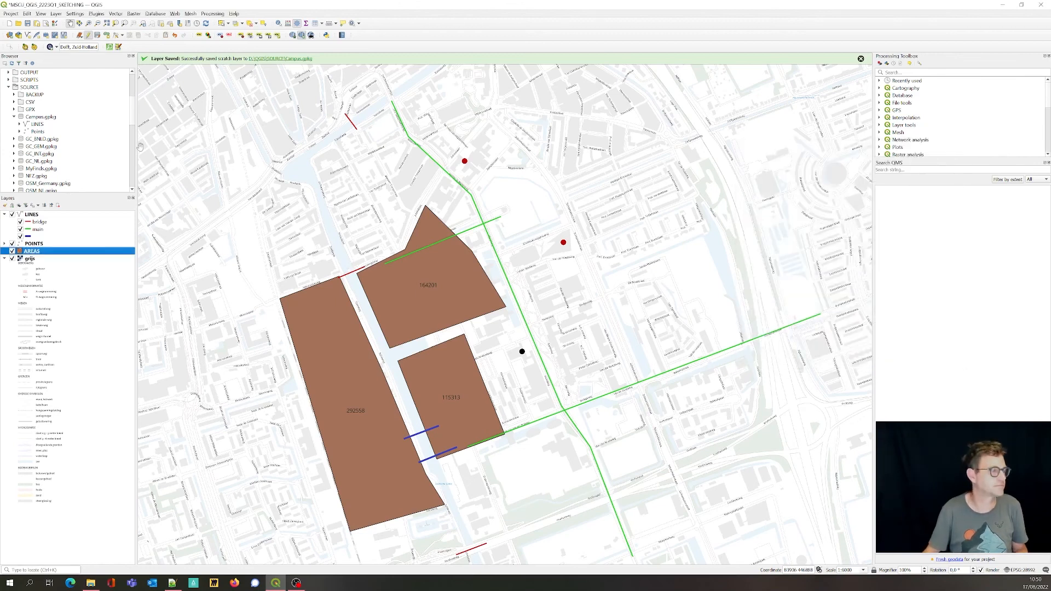
{"action": "left_click", "coordinate": [87, 35]}
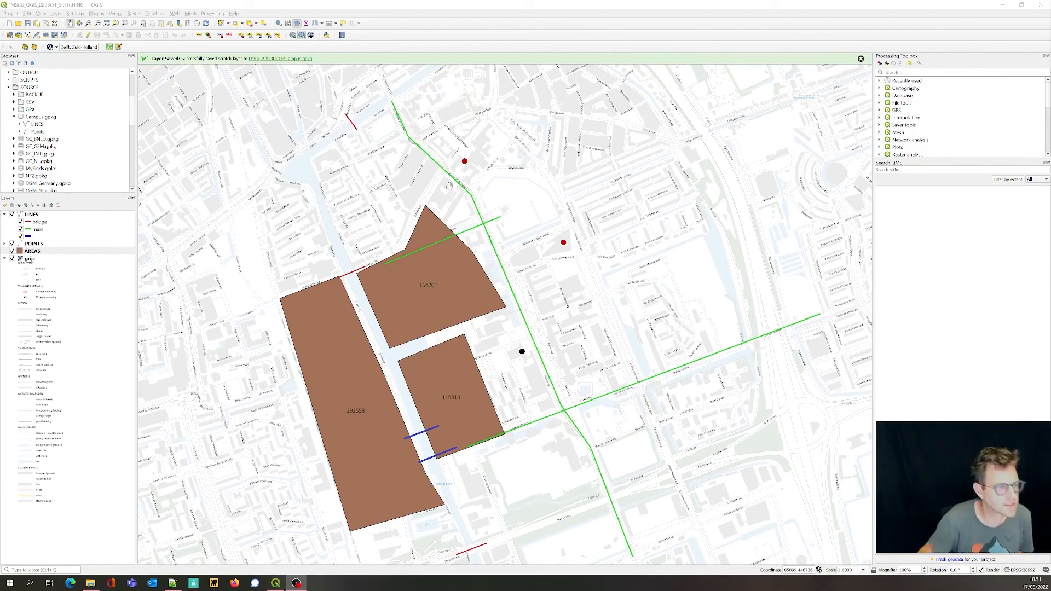
Turn on Single Labels for the POINTS layer, using the Name field as the label value
{"action": "left_click", "coordinate": [42, 244]}
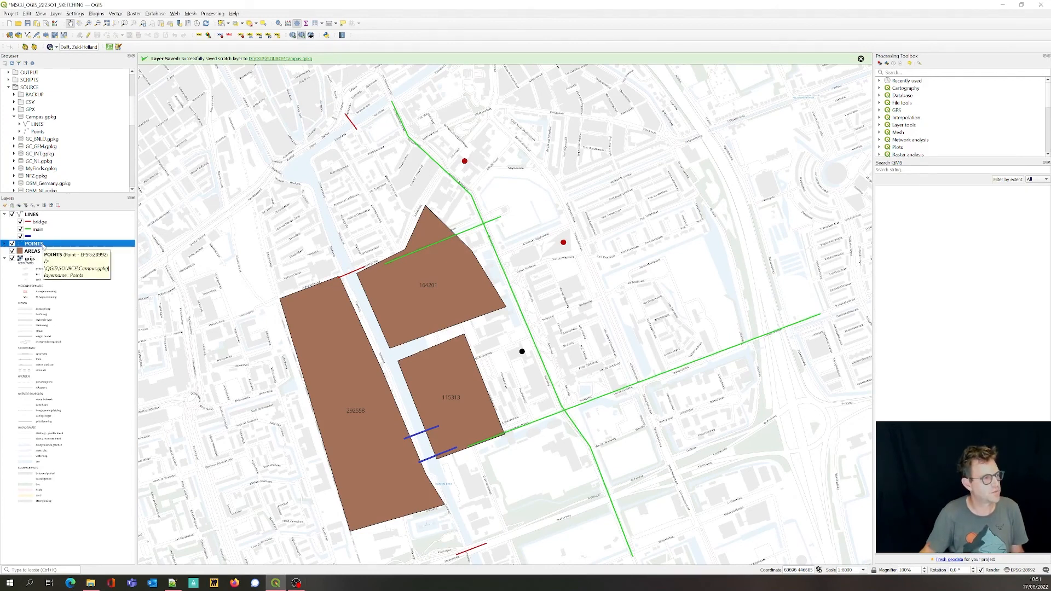
{"action": "right_click", "coordinate": [44, 245]}
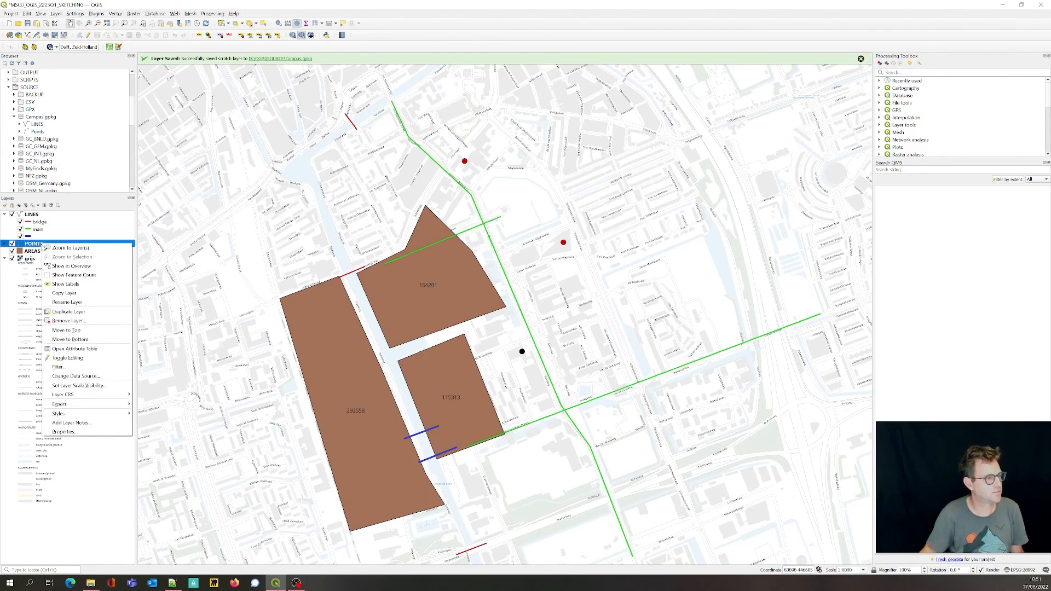
{"action": "left_click", "coordinate": [65, 284]}
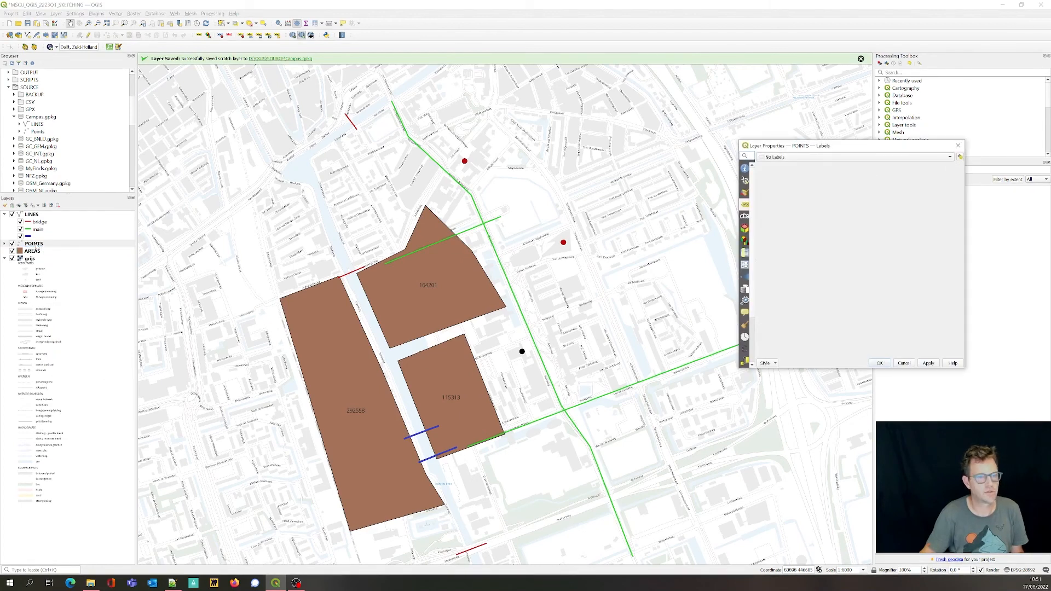
{"action": "left_click", "coordinate": [785, 156]}
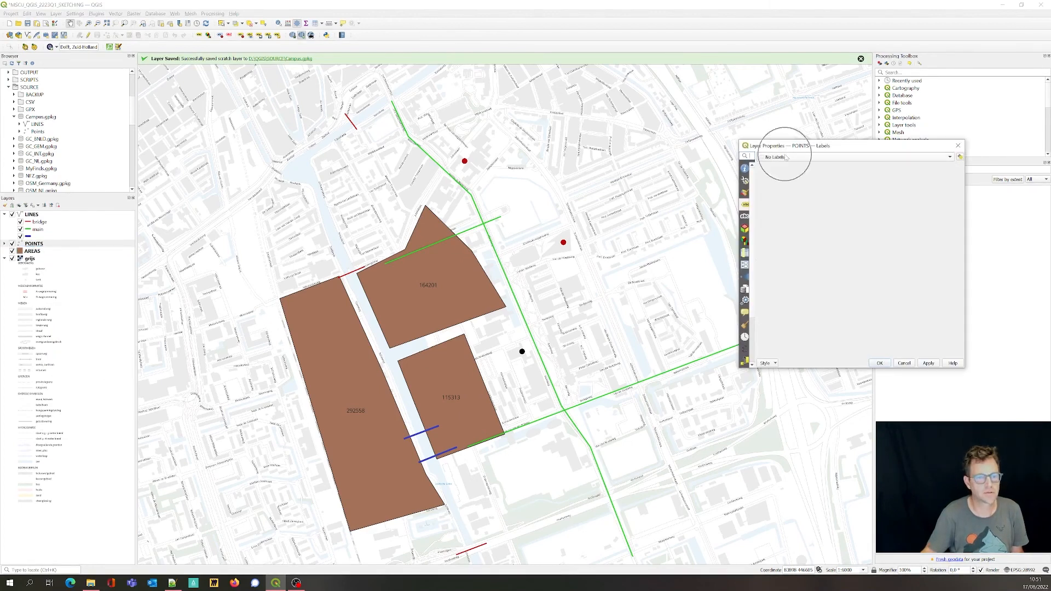
{"action": "left_click", "coordinate": [786, 164]}
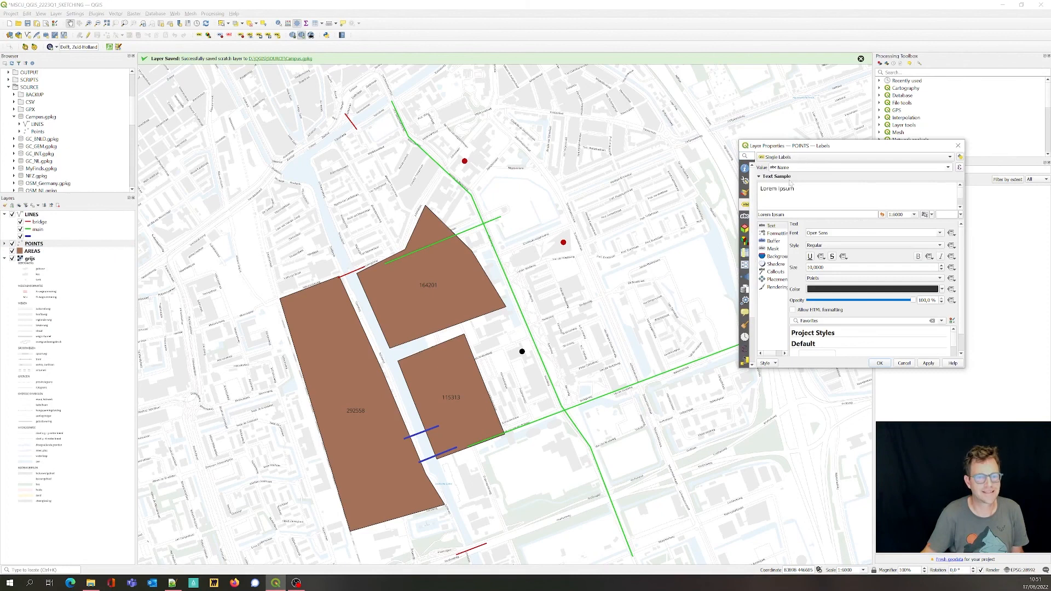
{"action": "left_click", "coordinate": [948, 168]}
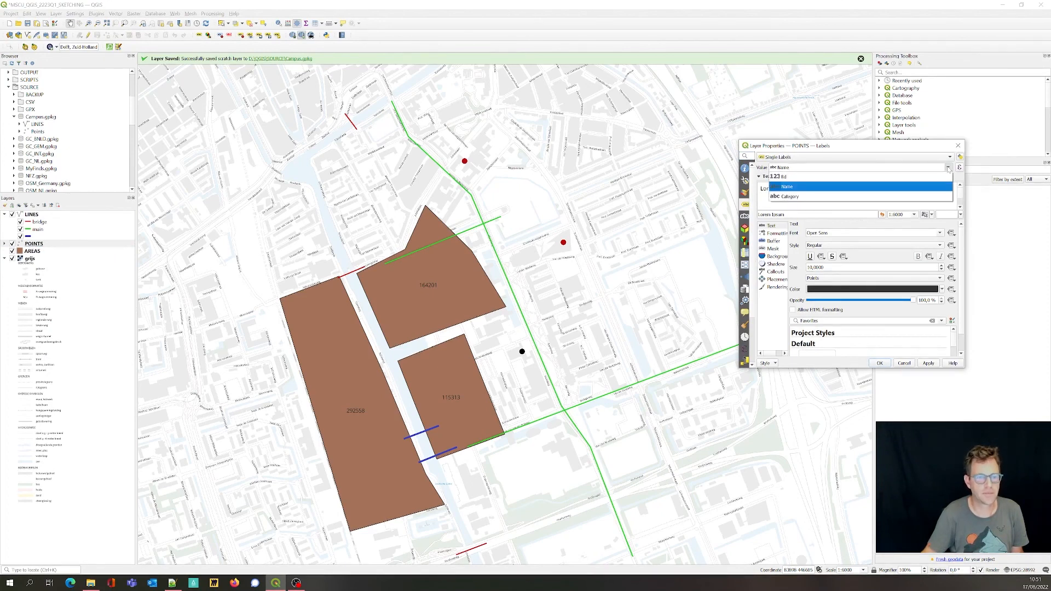
{"action": "left_click", "coordinate": [809, 187]}
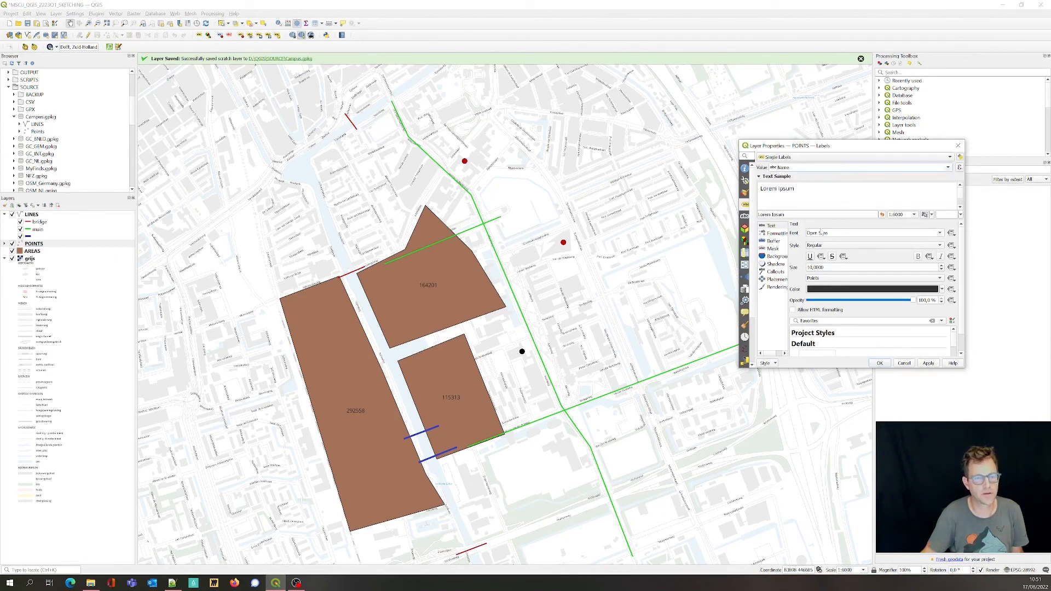
{"action": "left_click", "coordinate": [929, 362]}
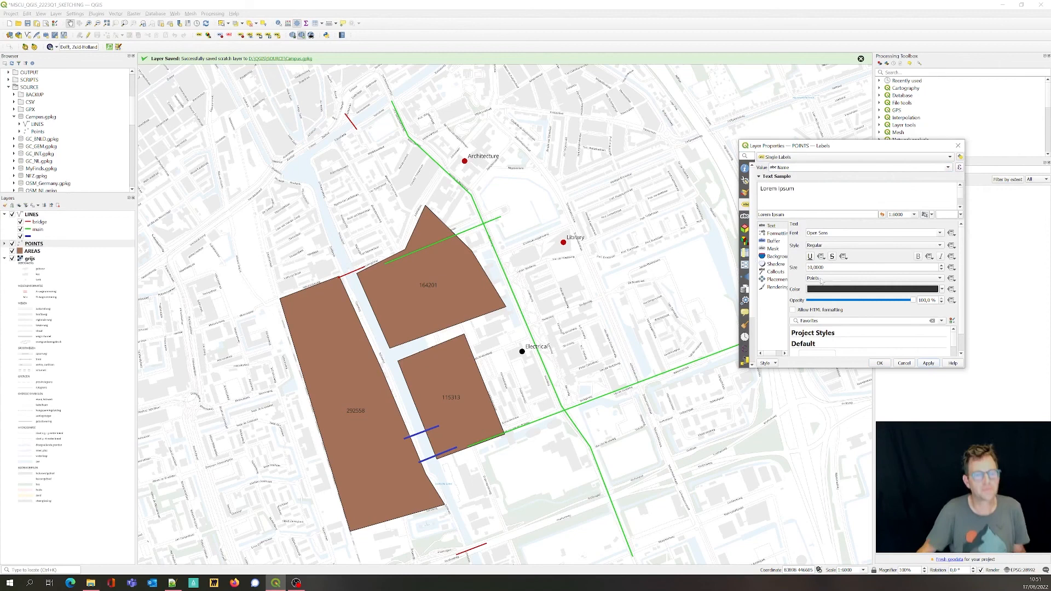
{"action": "left_click", "coordinate": [879, 364]}
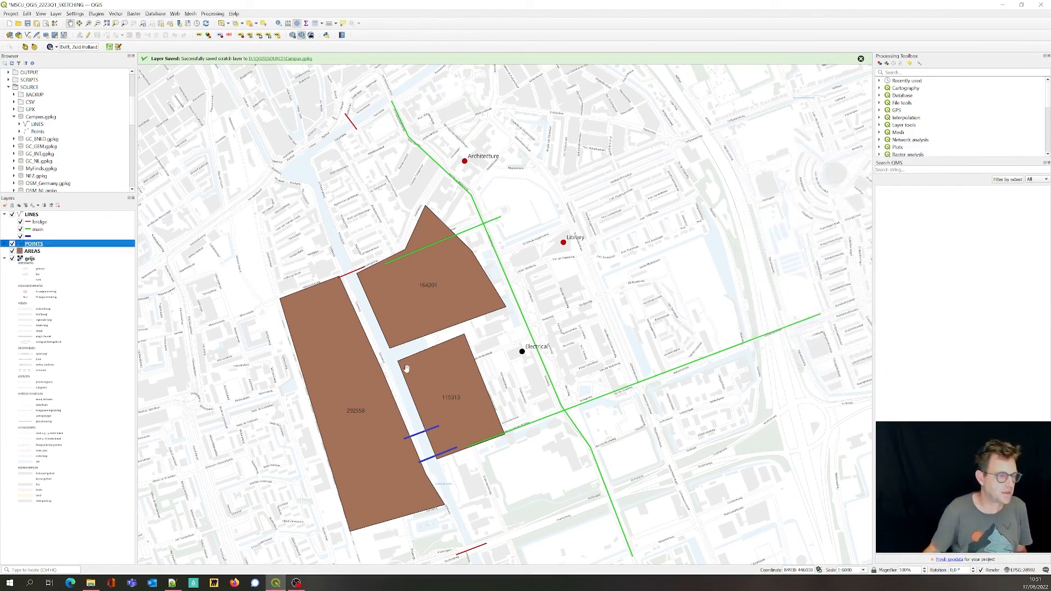
Set both the layer and feature blending modes of AREAS to Multiply in its layer rendering settings
{"action": "left_click", "coordinate": [60, 253]}
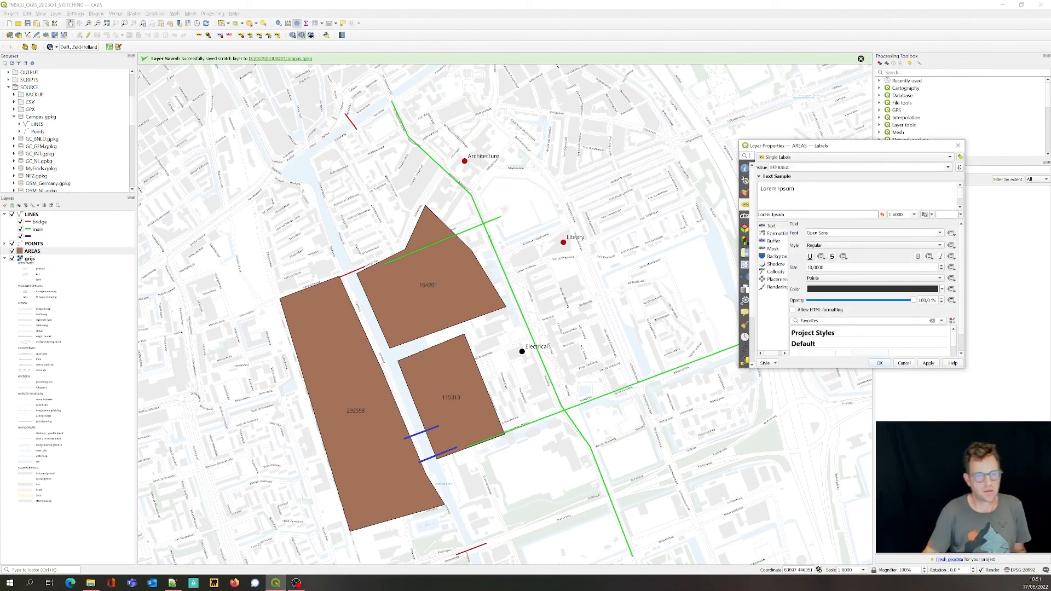
{"action": "left_click", "coordinate": [744, 193]}
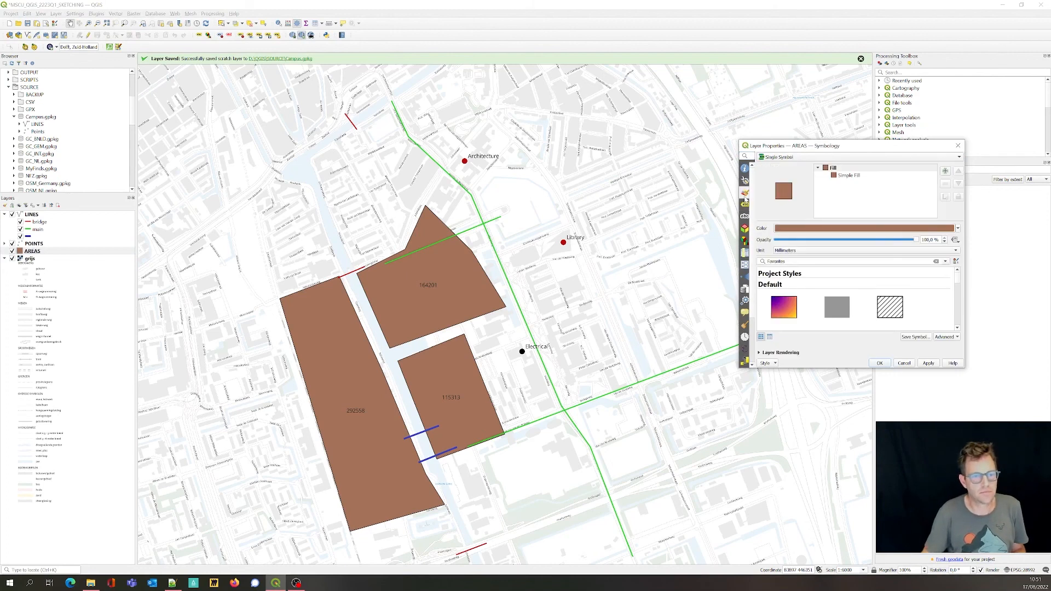
{"action": "left_click", "coordinate": [848, 177]}
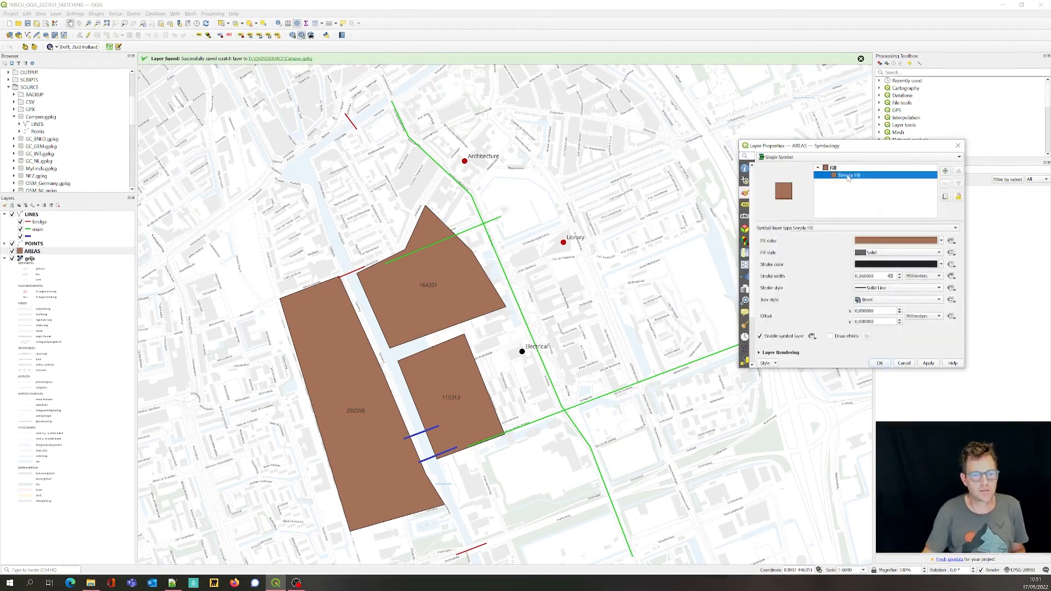
{"action": "left_click", "coordinate": [781, 353]}
{"action": "left_click", "coordinate": [843, 333]}
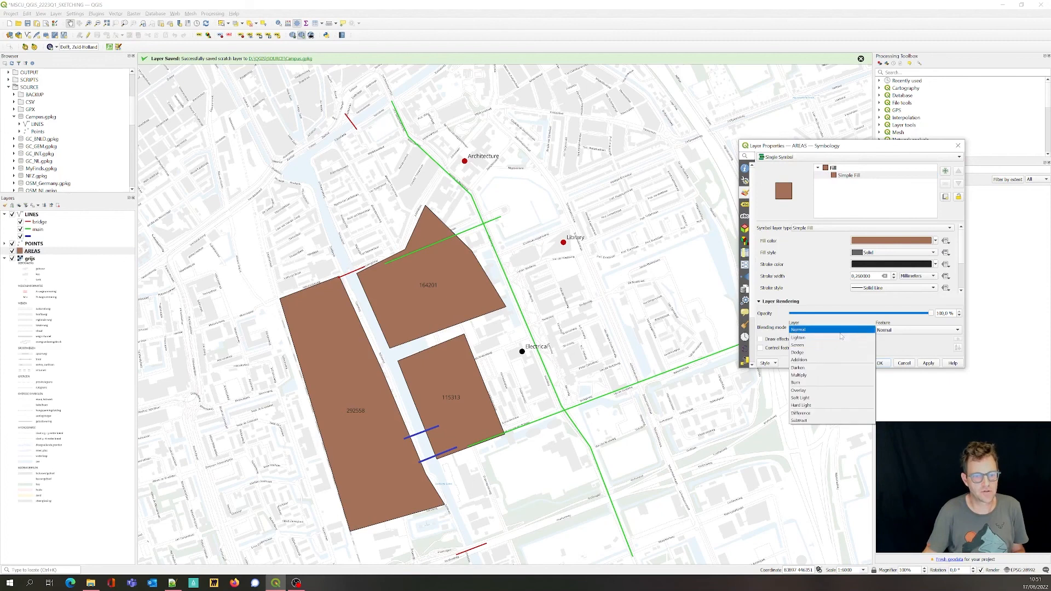
{"action": "left_click", "coordinate": [826, 370]}
{"action": "left_click", "coordinate": [894, 334]}
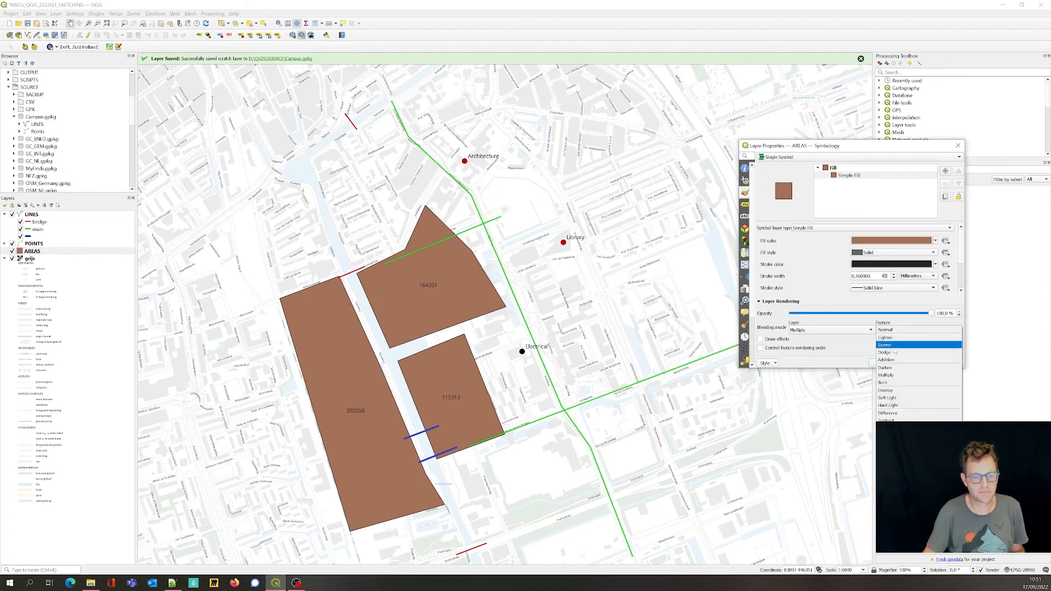
{"action": "left_click", "coordinate": [920, 373]}
{"action": "left_click", "coordinate": [928, 364]}
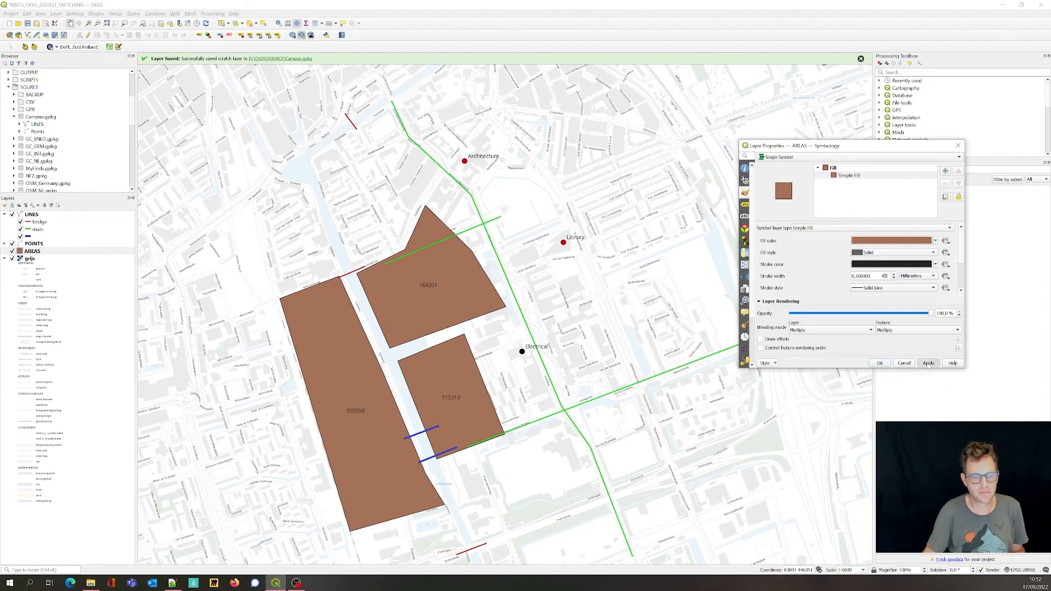
{"action": "left_click", "coordinate": [879, 363]}
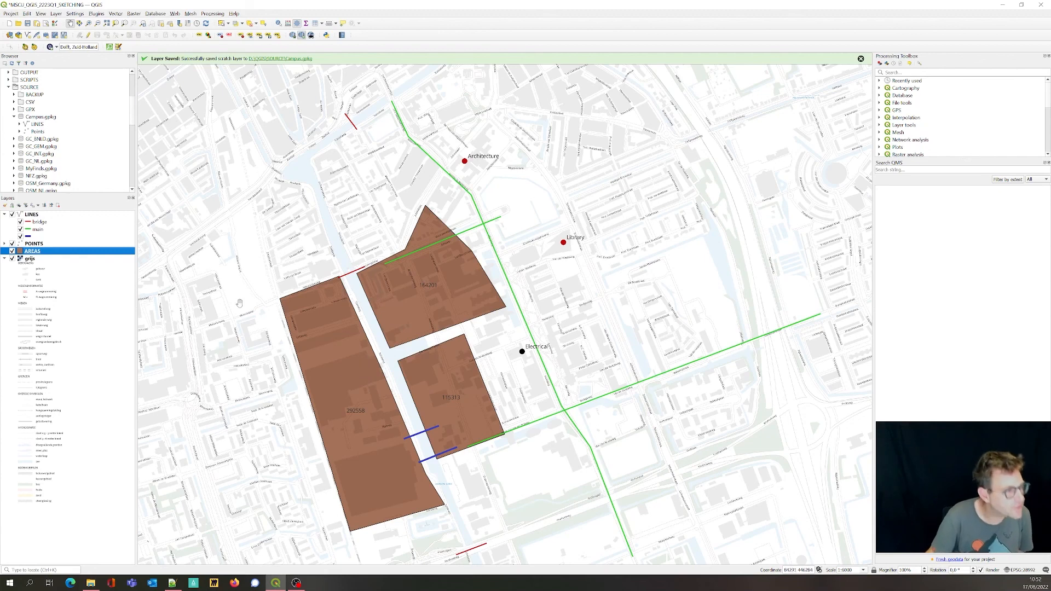
Set the font style of the AREAS labels to Bold
{"action": "double_click", "coordinate": [60, 252]}
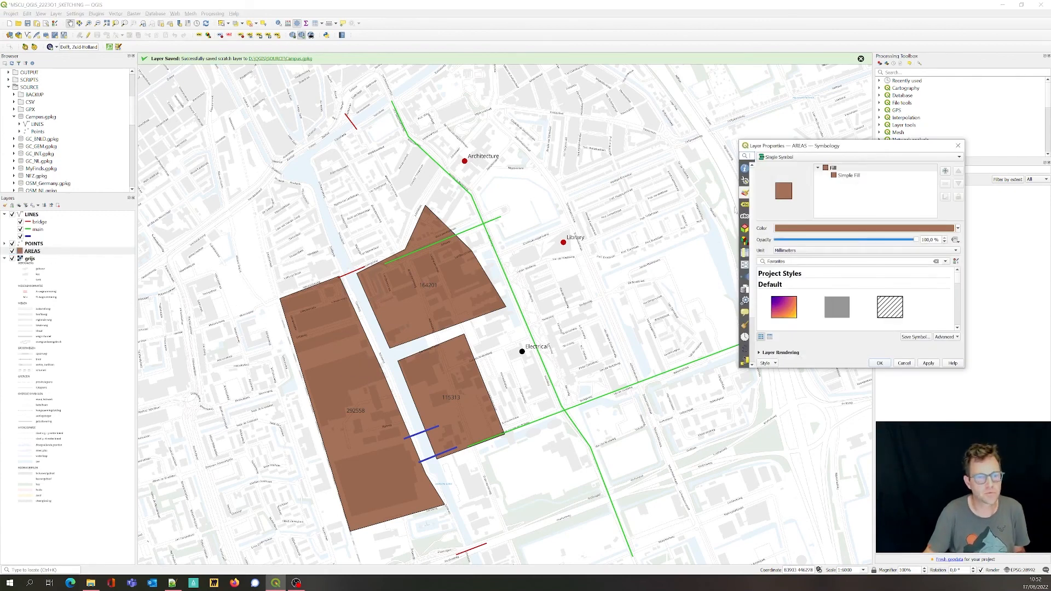
{"action": "left_click", "coordinate": [745, 204]}
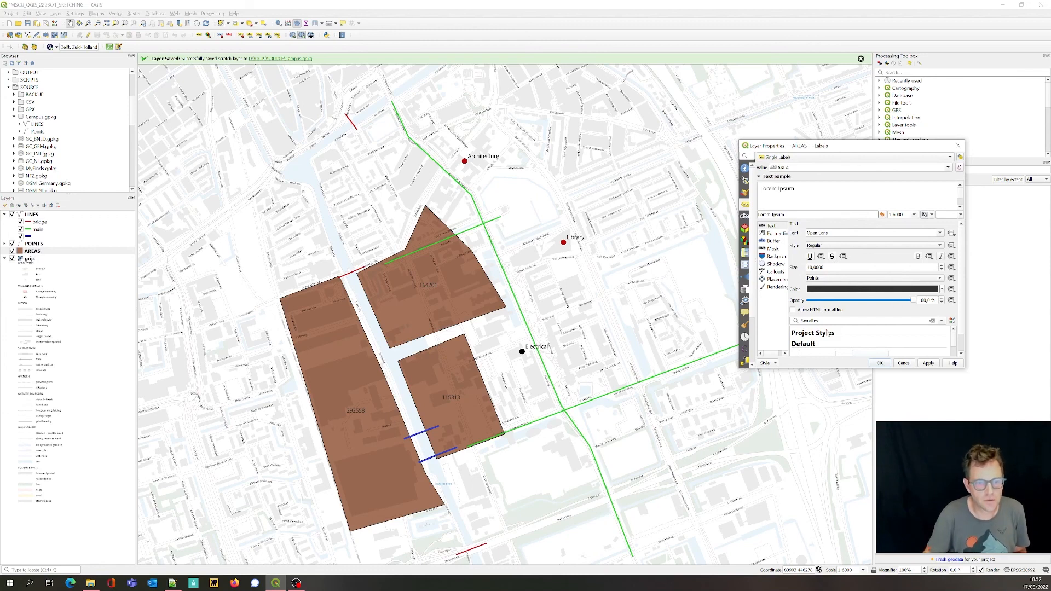
{"action": "left_click", "coordinate": [940, 248]}
{"action": "left_click", "coordinate": [848, 253]}
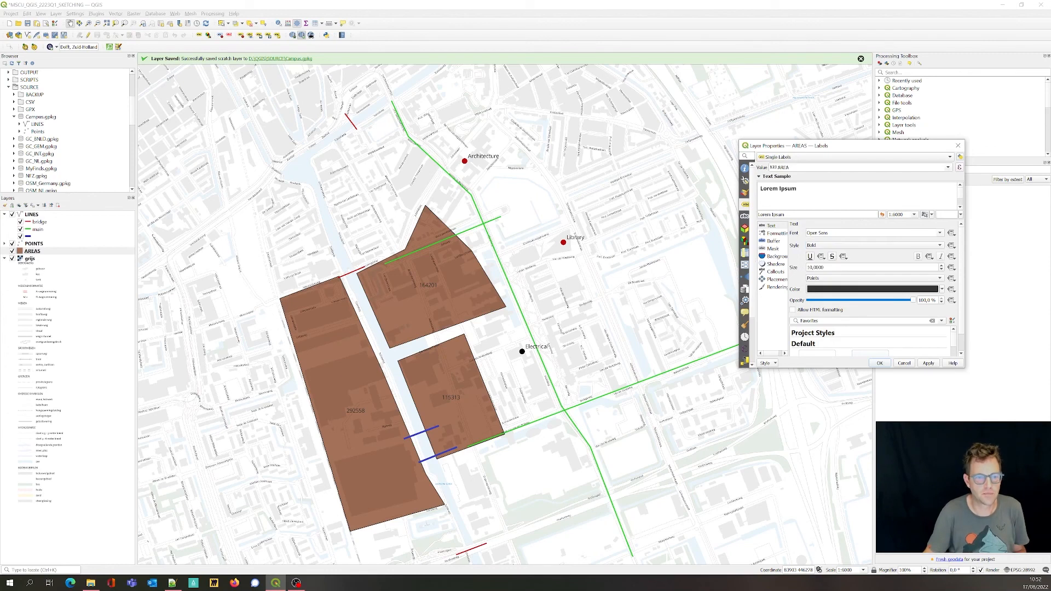
Change the AREAS label text to light grey from the recent colors, apply the layer properties, and save the project
{"action": "left_click", "coordinate": [892, 288]}
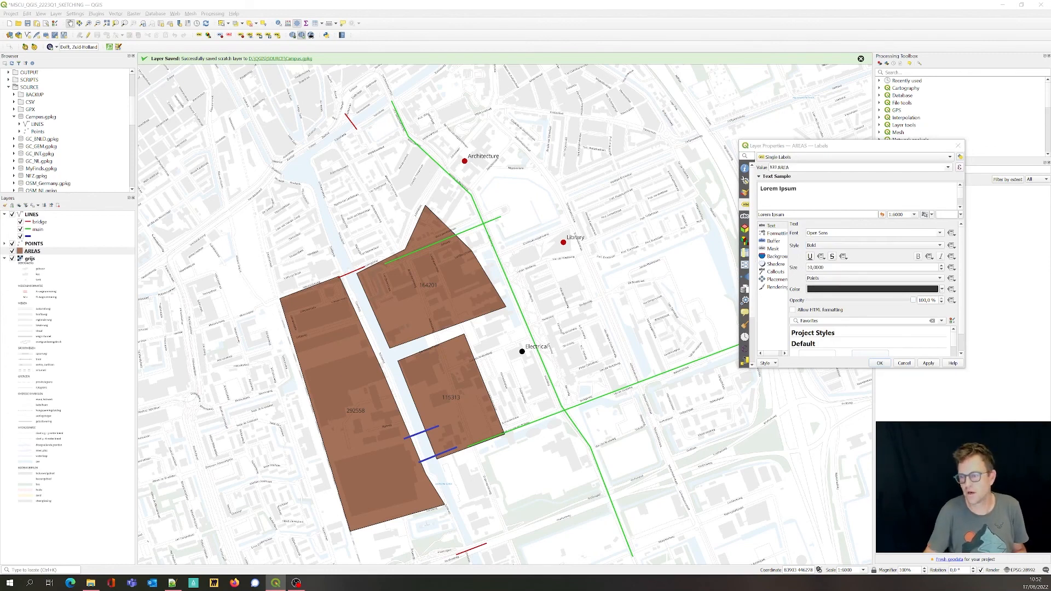
{"action": "left_click_drag", "start_coordinate": [832, 334], "coordinate": [782, 405]}
{"action": "scroll", "coordinate": [785, 464], "scroll_direction": "down", "scroll_amount": 2}
{"action": "scroll", "coordinate": [785, 464], "scroll_direction": "up", "scroll_amount": 1}
{"action": "scroll", "coordinate": [785, 466], "scroll_direction": "down", "scroll_amount": 1}
{"action": "left_click", "coordinate": [793, 486]}
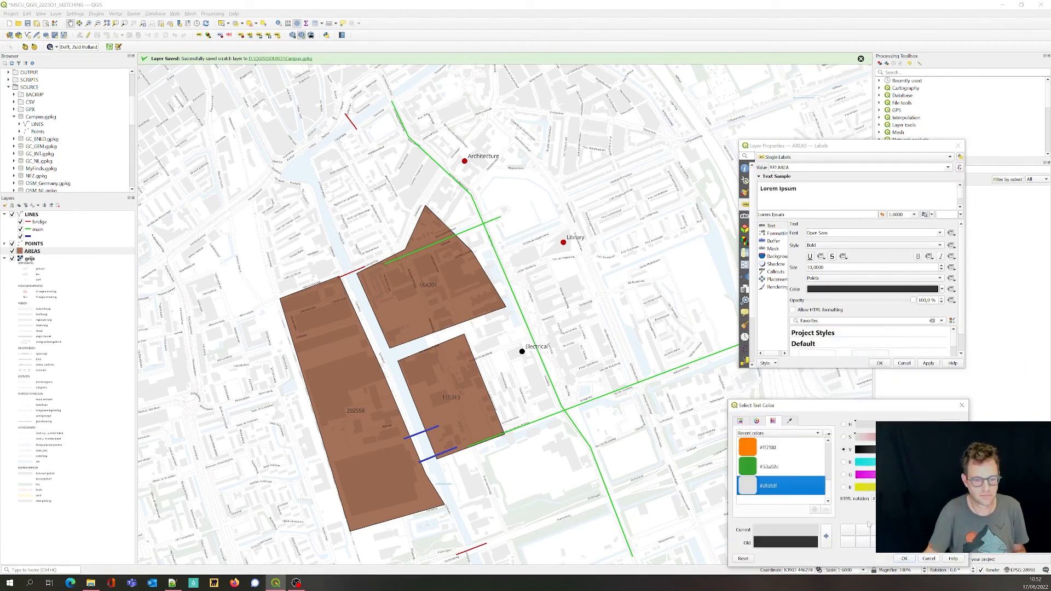
{"action": "left_click", "coordinate": [904, 558]}
{"action": "left_click", "coordinate": [928, 363]}
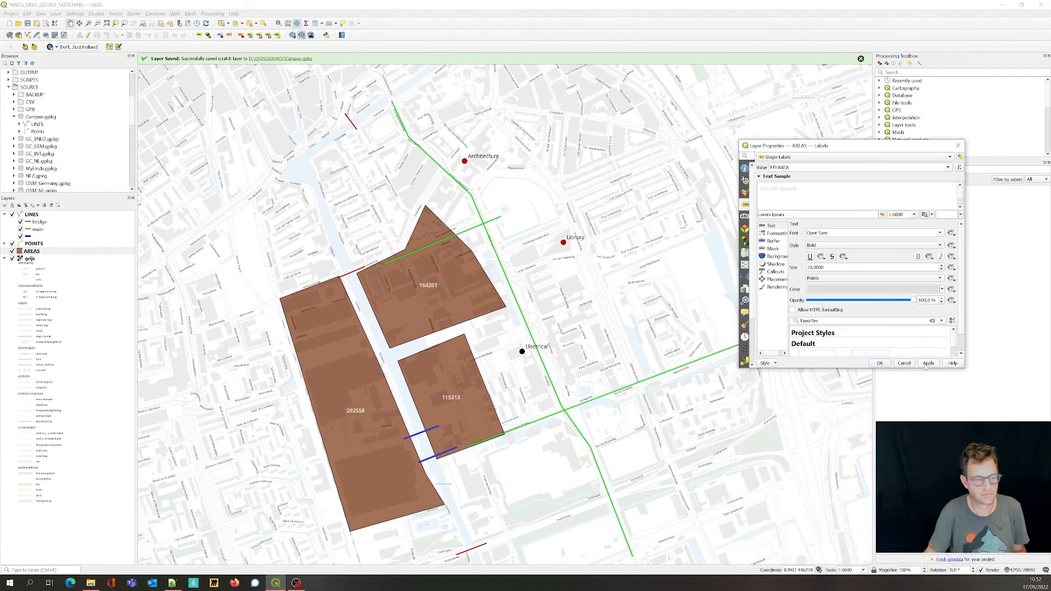
{"action": "left_click", "coordinate": [879, 364]}
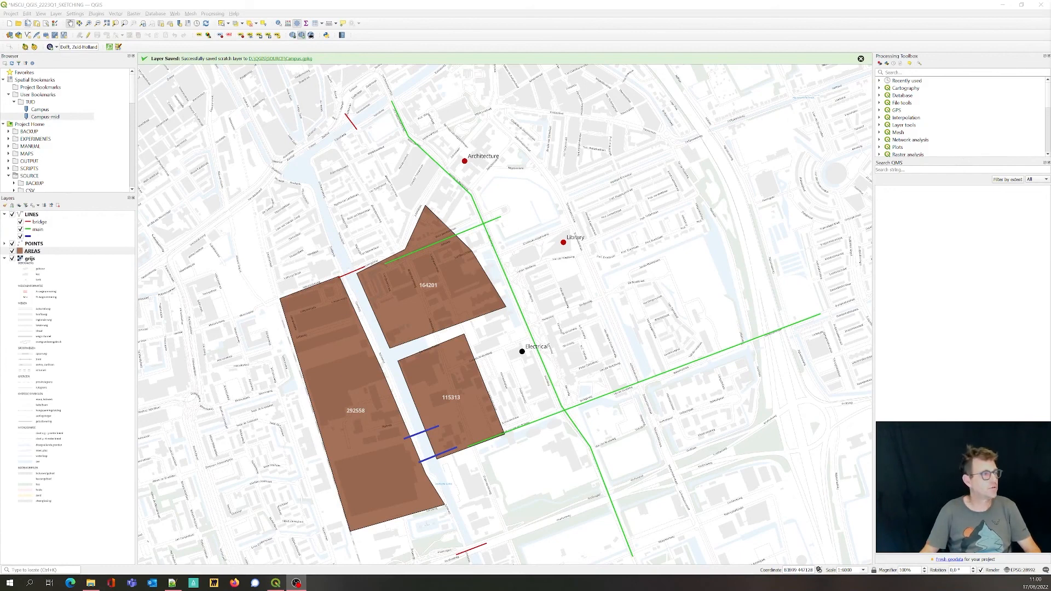
{"action": "left_click", "coordinate": [28, 24]}
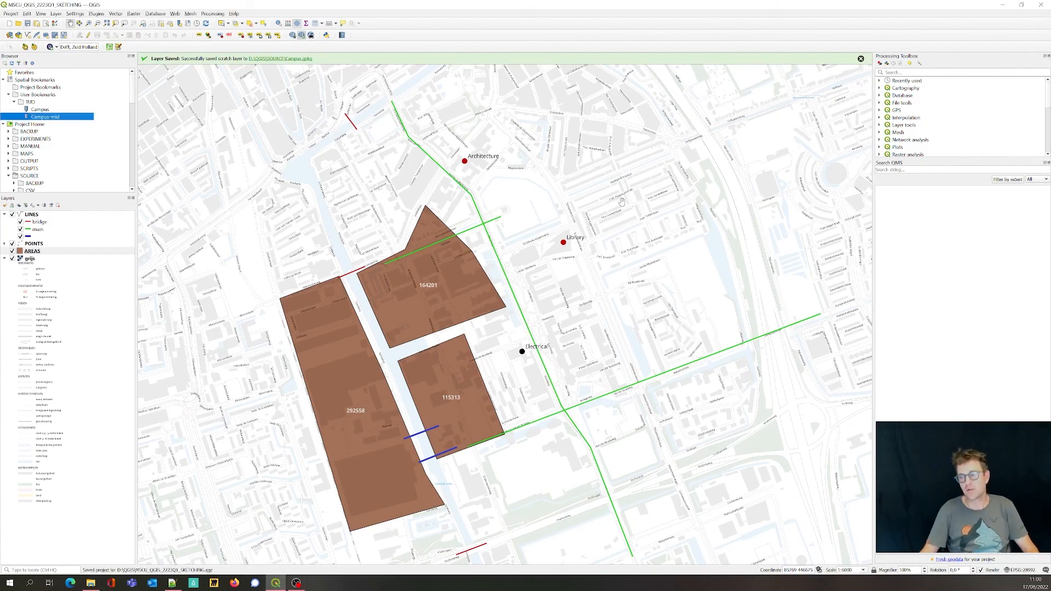